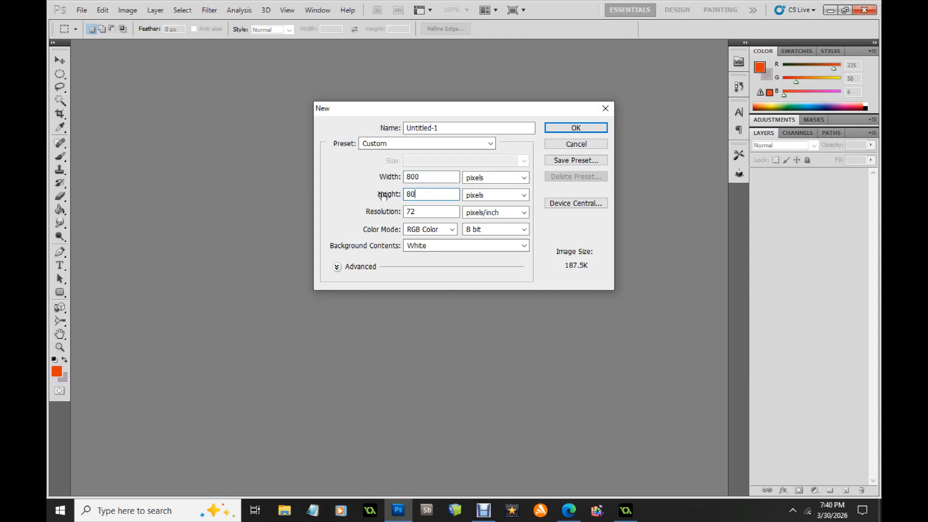
# Step: Create an 800 x 800 pixel RGB document at 72 pixels/inch with a white background and add a new layer
pyautogui.click(586, 132)
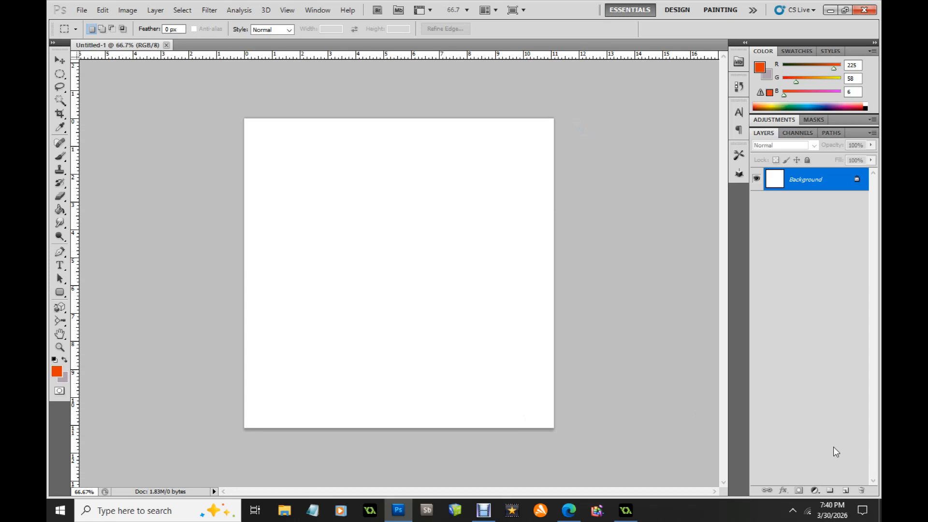
pyautogui.click(846, 491)
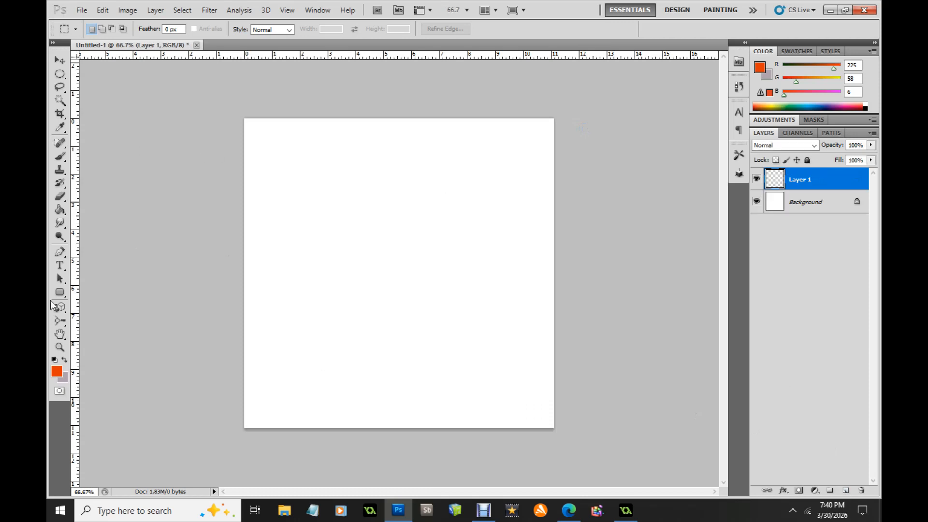
# Step: Make a circular selection about 4 inches wide in the upper middle of the canvas with the Elliptical Marquee tool
pyautogui.click(60, 347)
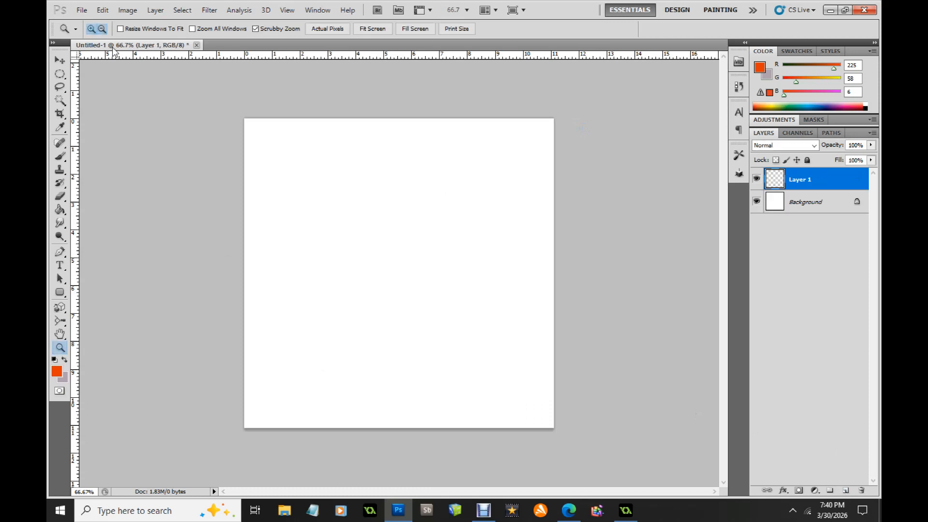
pyautogui.click(314, 167)
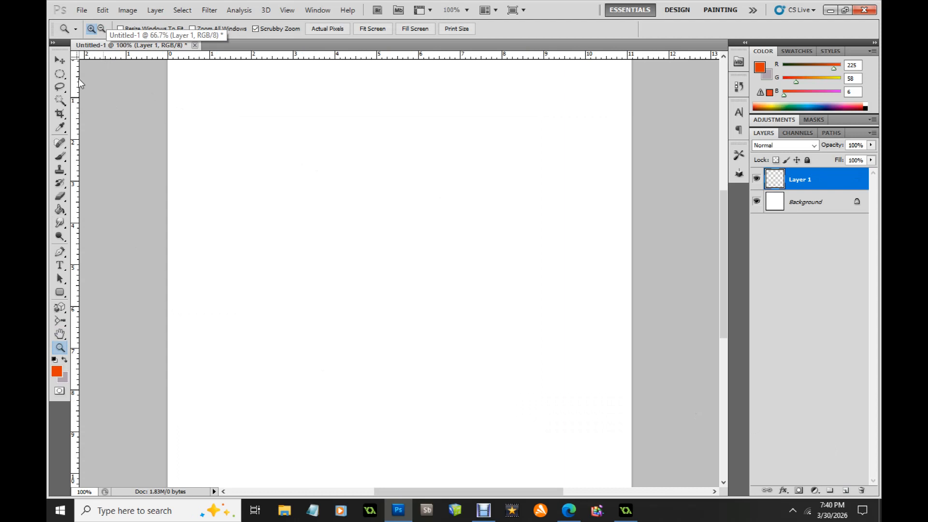
pyautogui.press('m')
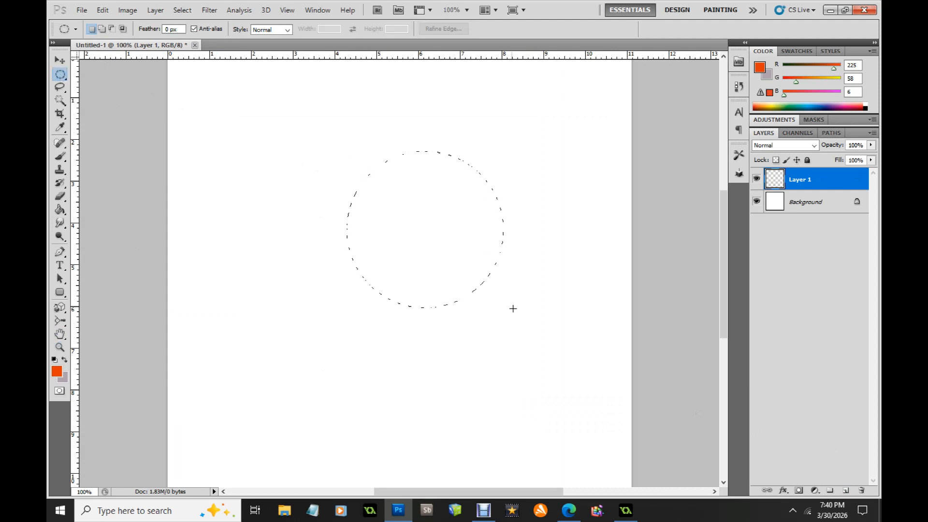
pyautogui.moveTo(503, 320); pyautogui.dragTo(346, 151)
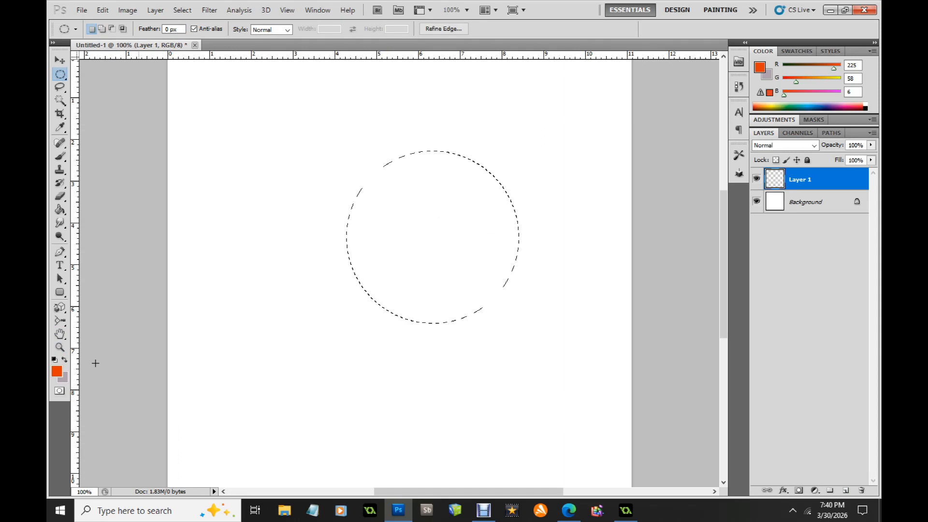
# Step: Set the foreground color to magenta, RGB 181, 7, 138
pyautogui.click(56, 371)
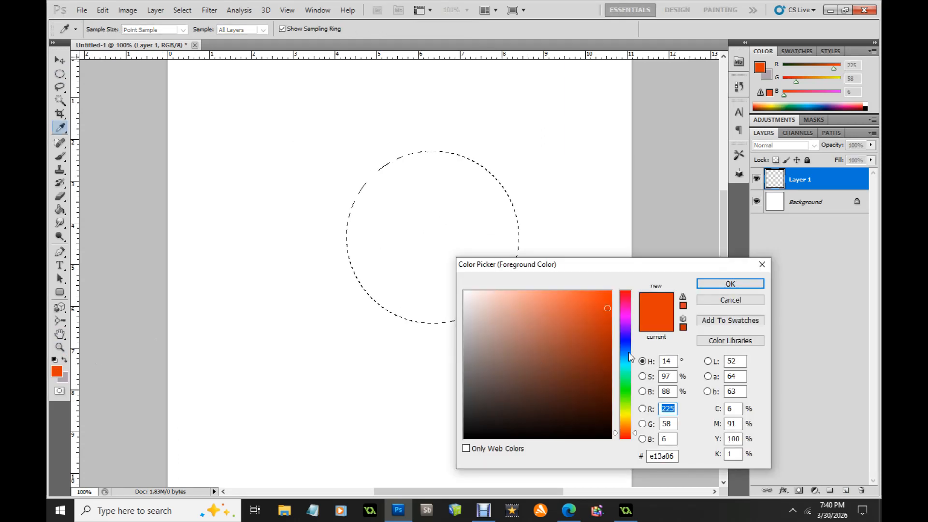
pyautogui.click(623, 310)
pyautogui.click(606, 319)
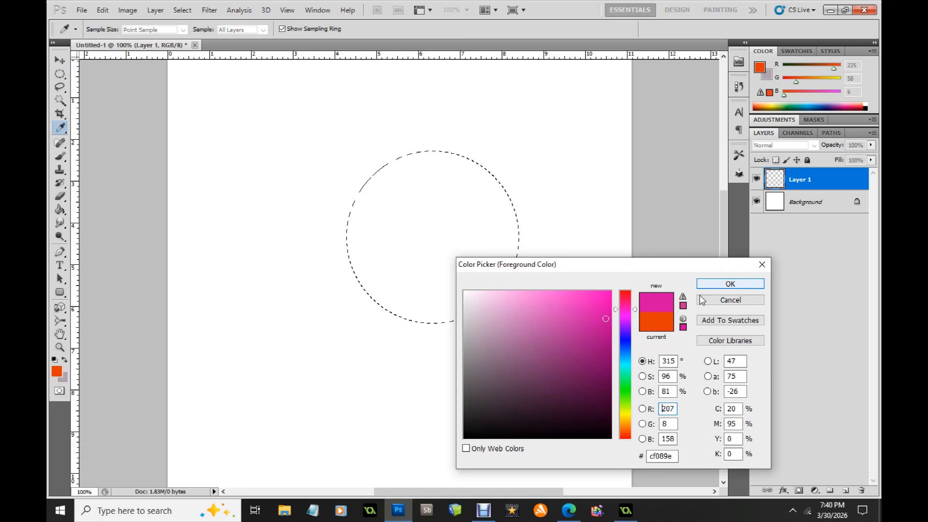
pyautogui.click(605, 334)
pyautogui.click(730, 284)
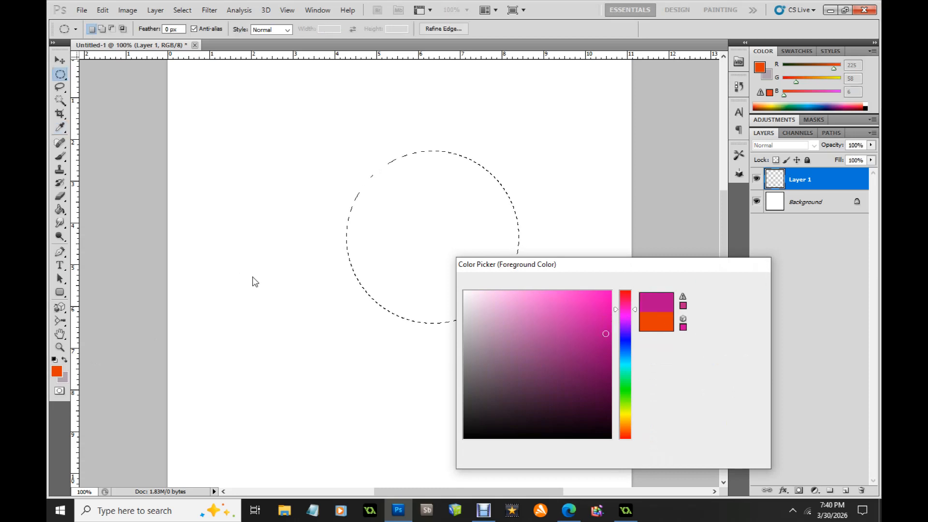
# Step: Fill the circular selection on Layer 1 with the magenta foreground color and deselect it
pyautogui.press('g')
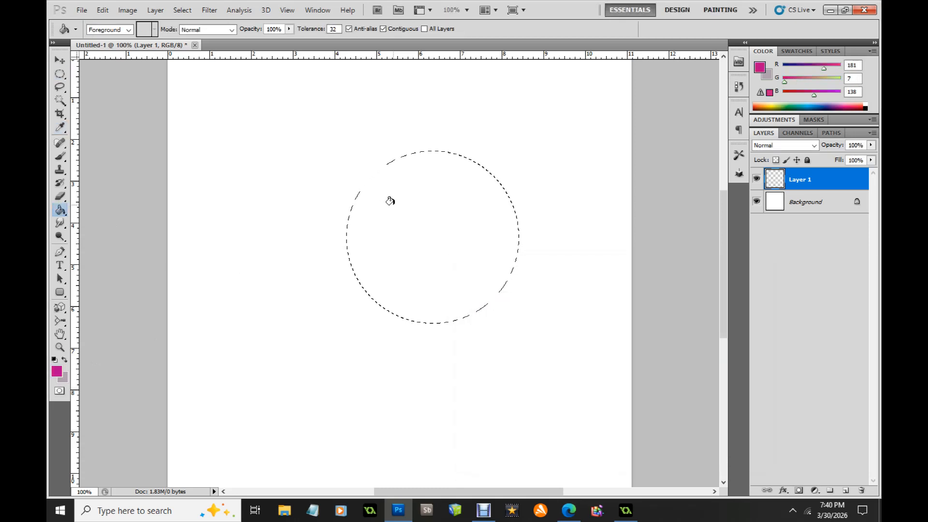
pyautogui.click(390, 201)
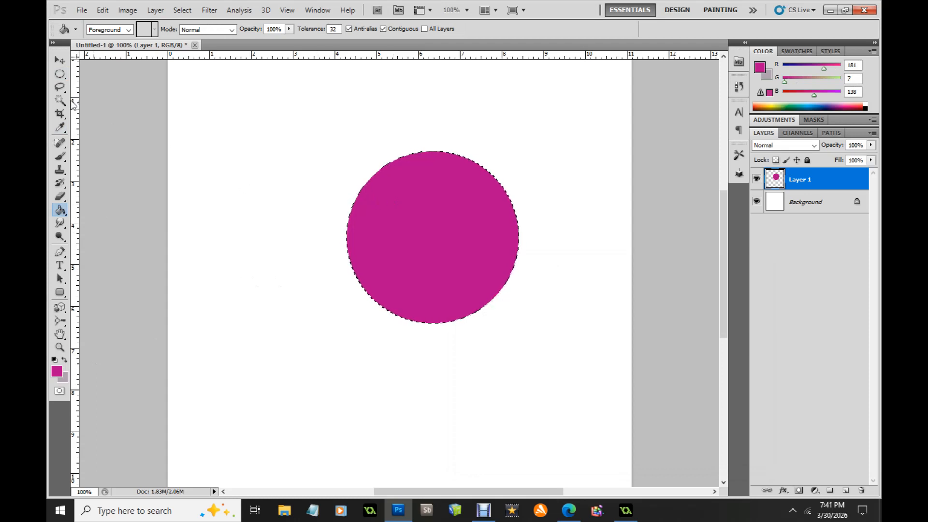
pyautogui.click(60, 87)
pyautogui.hotkey('ctrl', 'd')
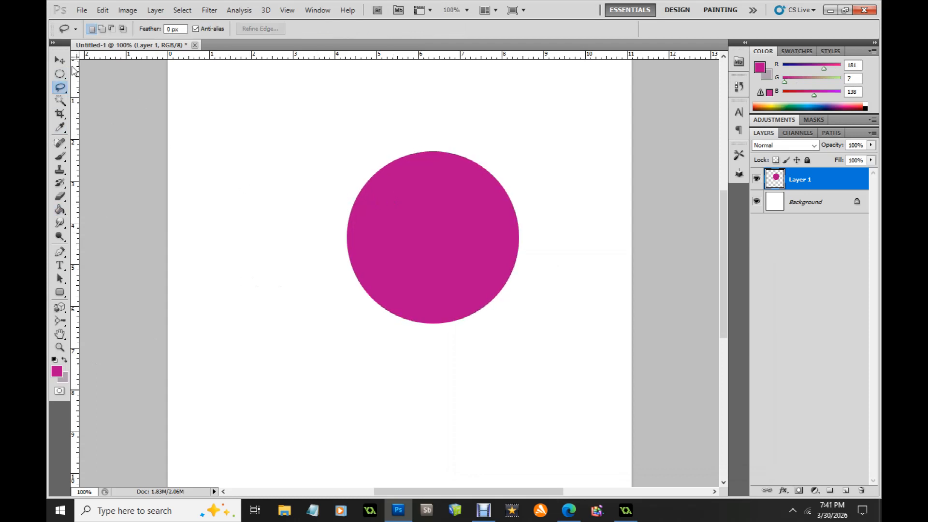
pyautogui.press('v')
# Step: Add an outside Stroke layer style in dark magenta #700455 to the circle on Layer 1
pyautogui.click(785, 492)
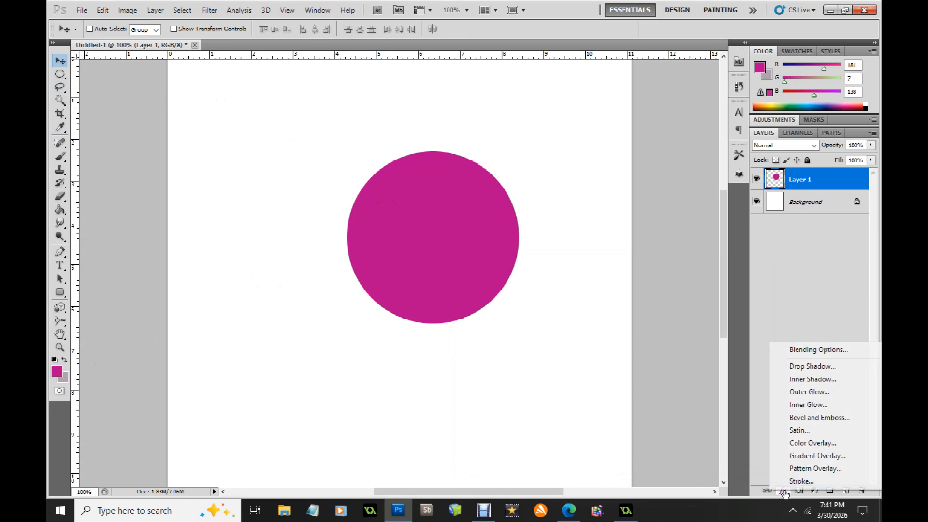
pyautogui.click(802, 482)
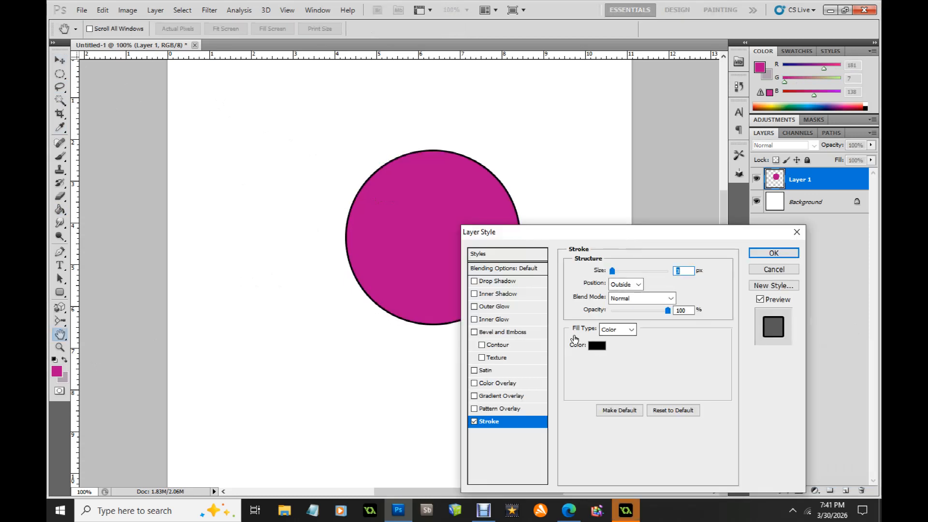
pyautogui.click(421, 222)
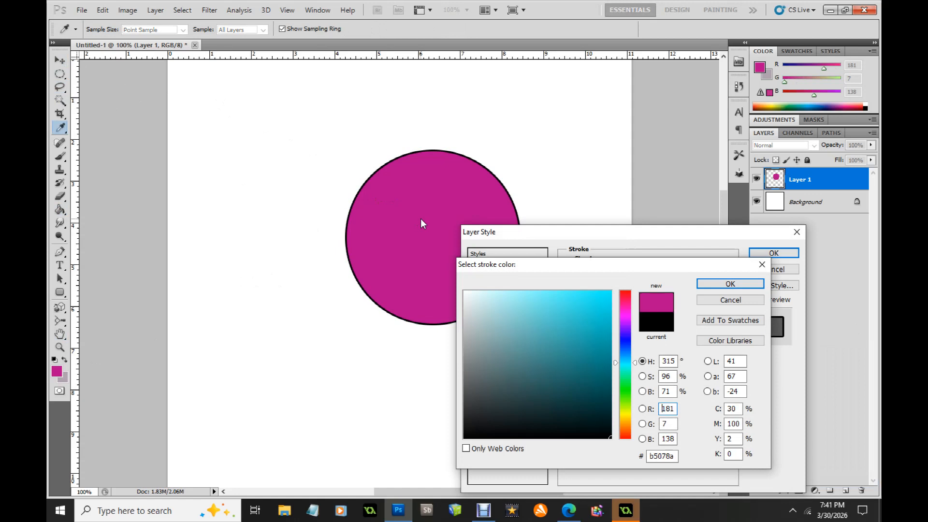
pyautogui.moveTo(605, 356); pyautogui.dragTo(606, 368)
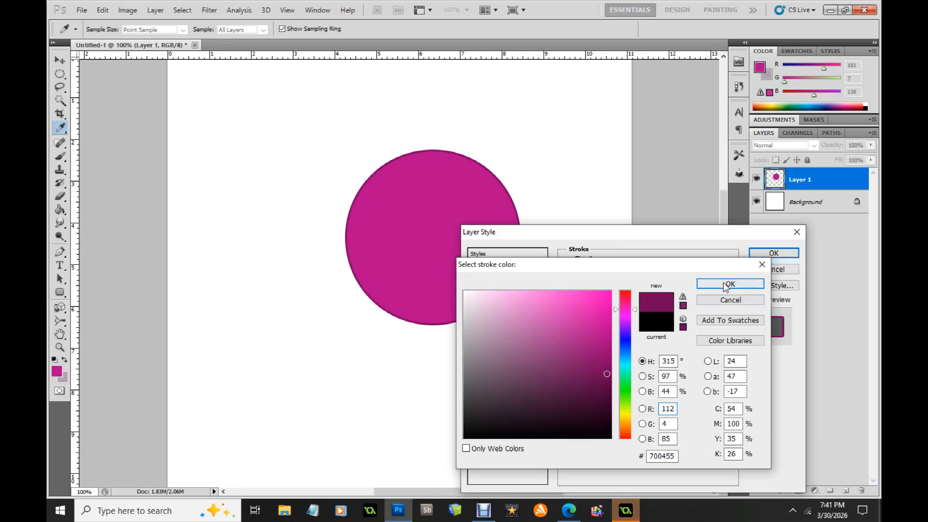
pyautogui.click(725, 283)
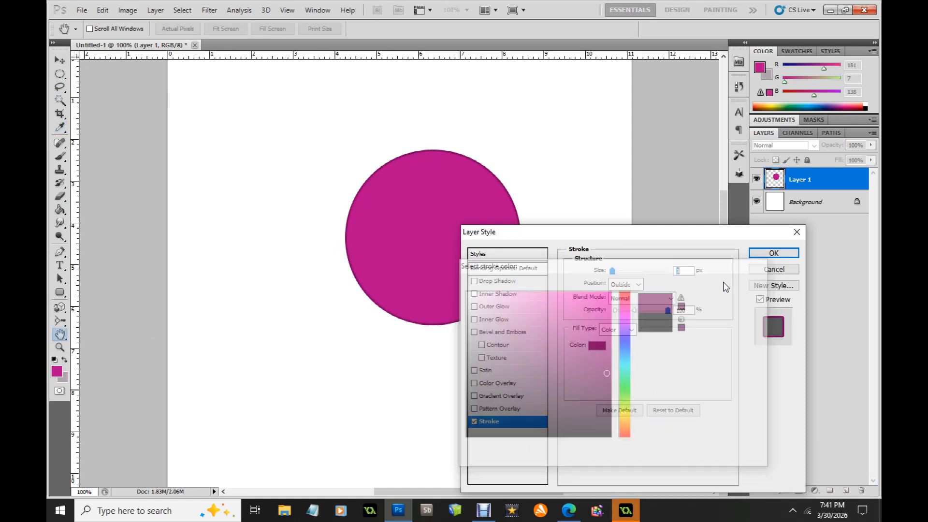
pyautogui.click(774, 254)
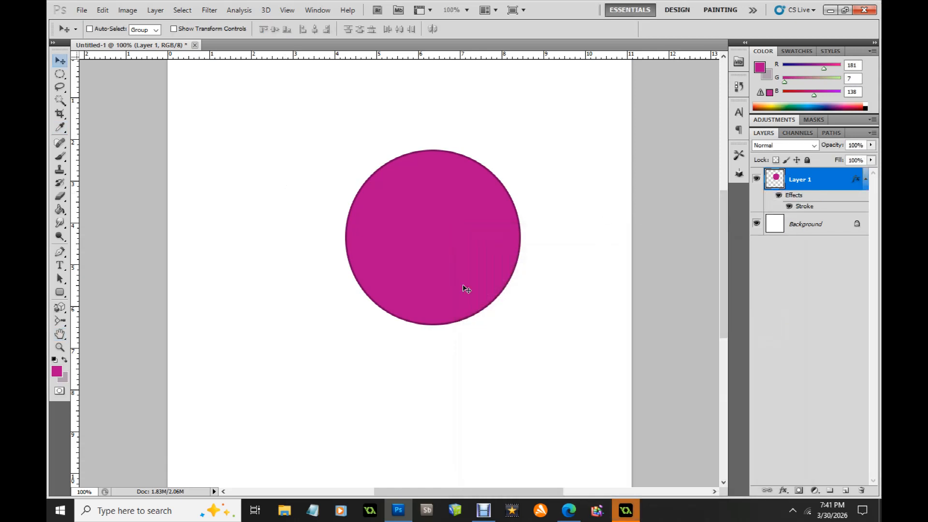
# Step: Add a new layer and lasso a bean-shaped area inside the circle near its upper-left edge
pyautogui.click(846, 490)
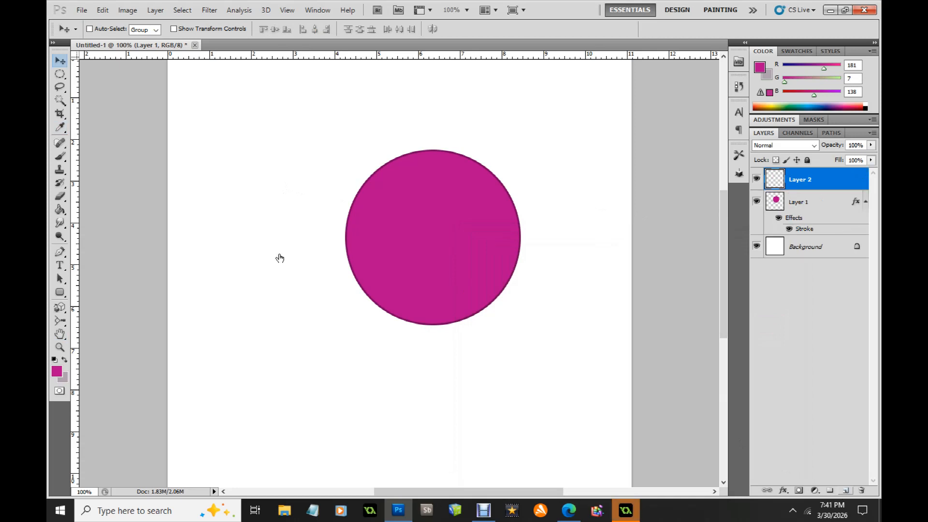
pyautogui.click(60, 87)
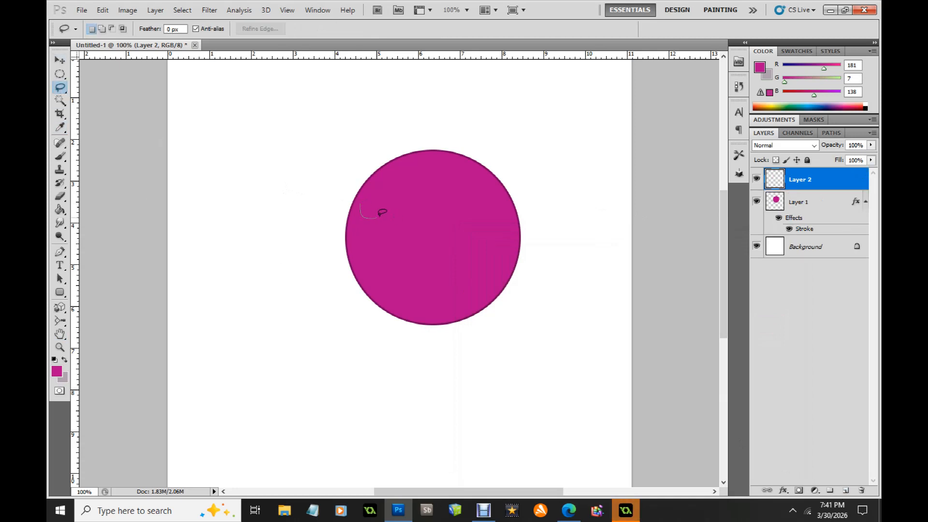
pyautogui.moveTo(381, 180); pyautogui.dragTo(383, 182)
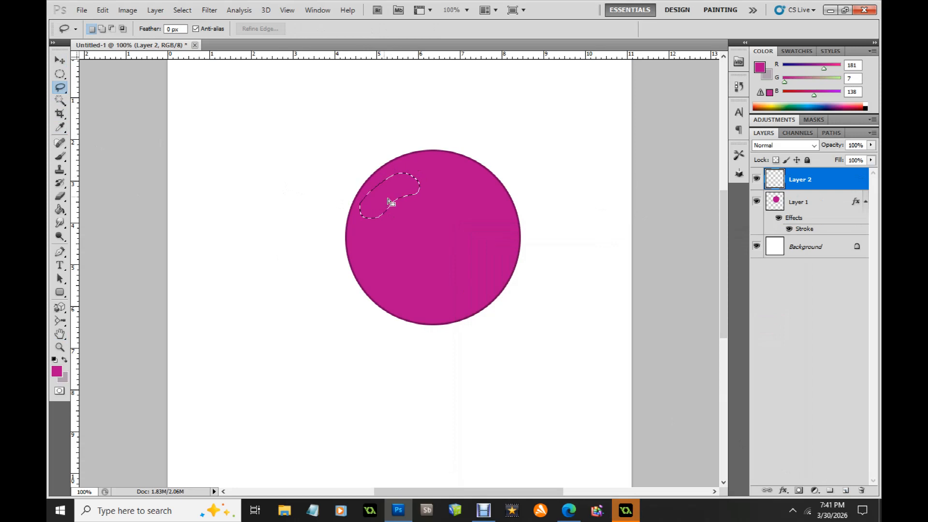
# Step: Fill the bean-shaped selection on Layer 2 with the magenta foreground color and deselect it
pyautogui.click(59, 210)
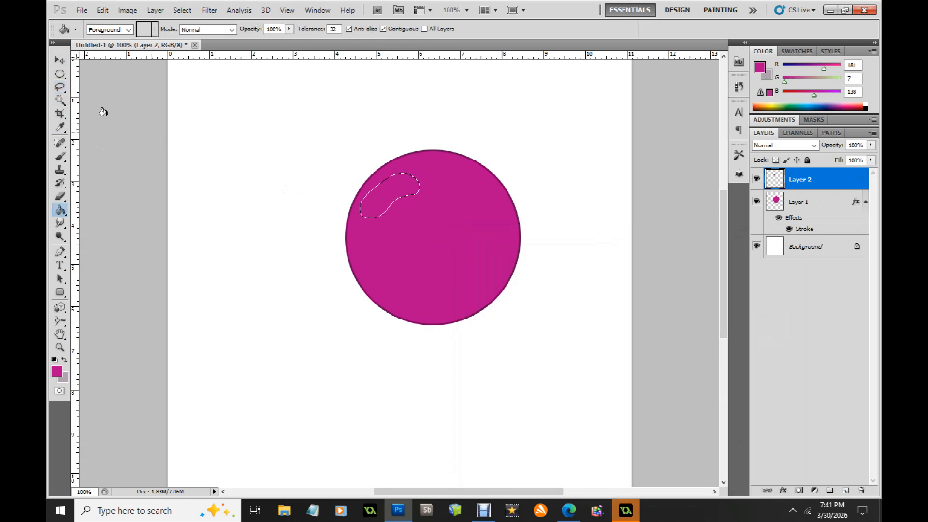
pyautogui.click(60, 87)
pyautogui.click(156, 89)
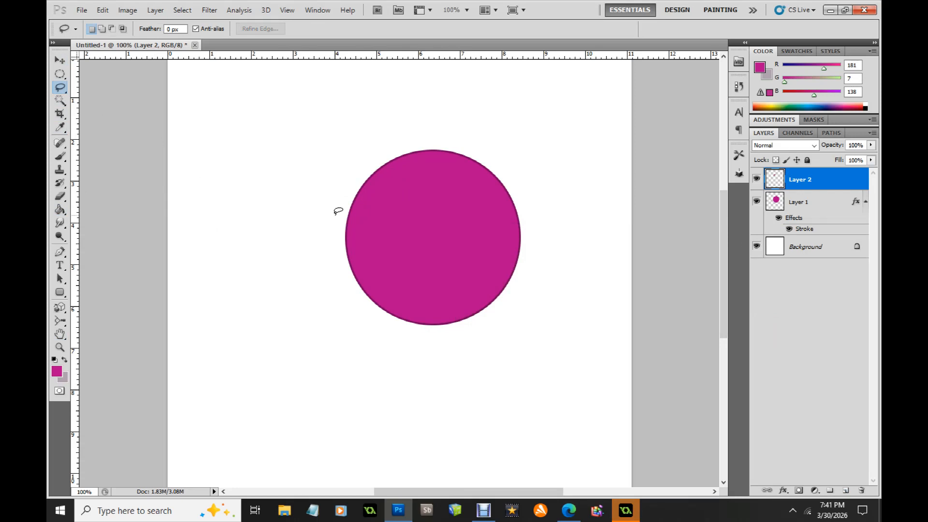
# Step: Add an outside Stroke layer style in color #890568 to the bean shape on Layer 2
pyautogui.click(783, 491)
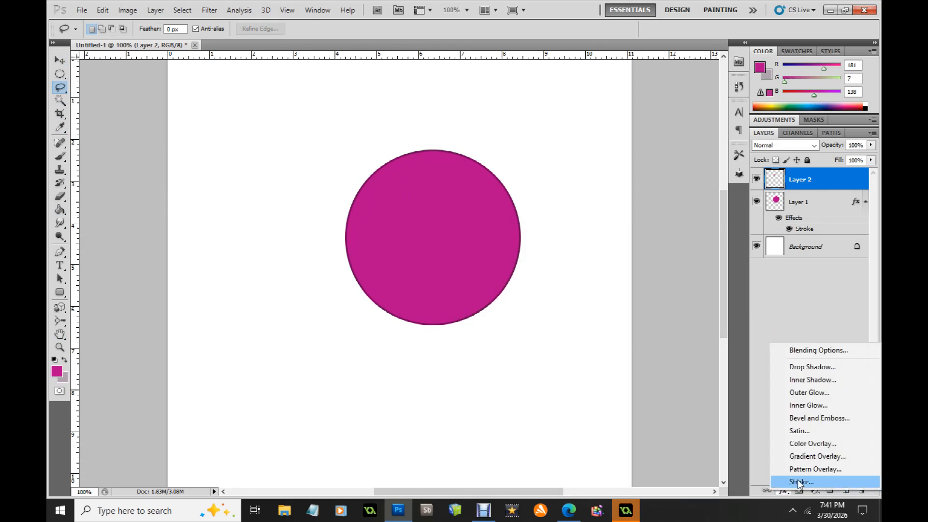
pyautogui.click(602, 378)
pyautogui.press('h')
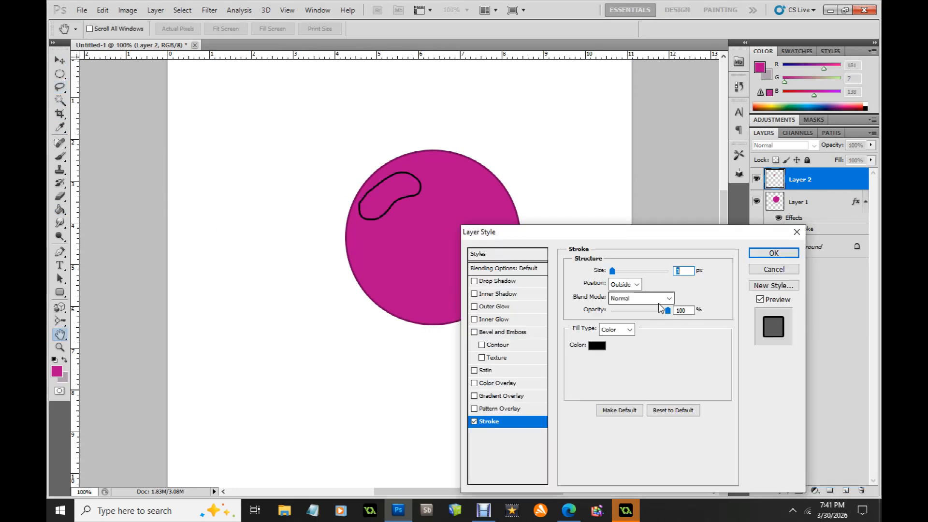
pyautogui.click(597, 345)
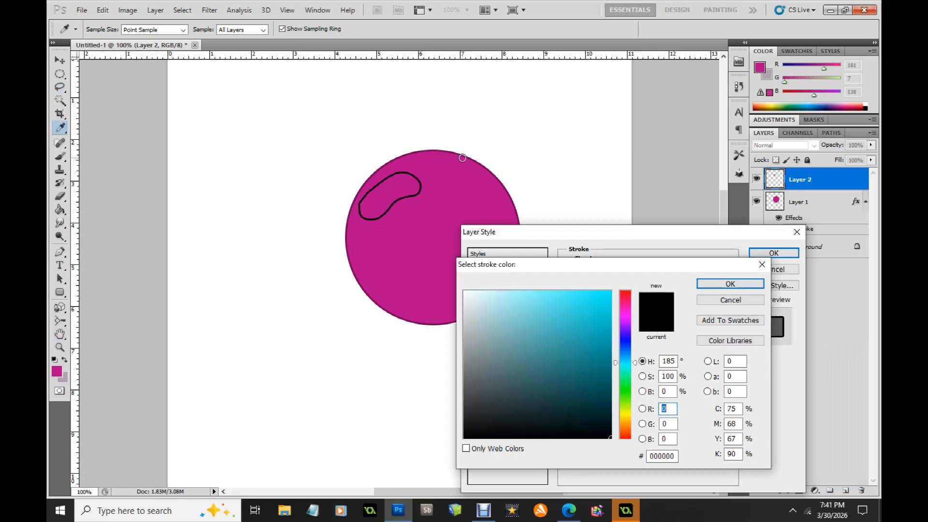
pyautogui.click(454, 146)
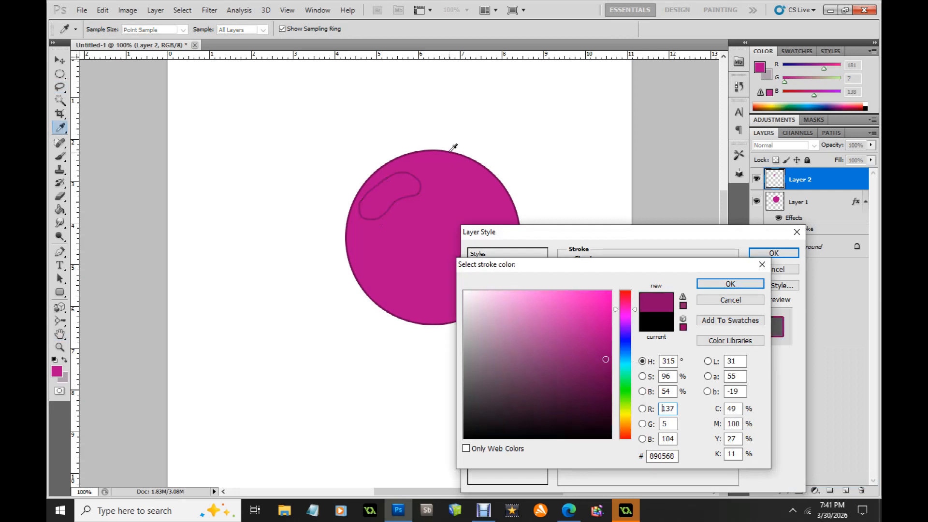
pyautogui.click(775, 296)
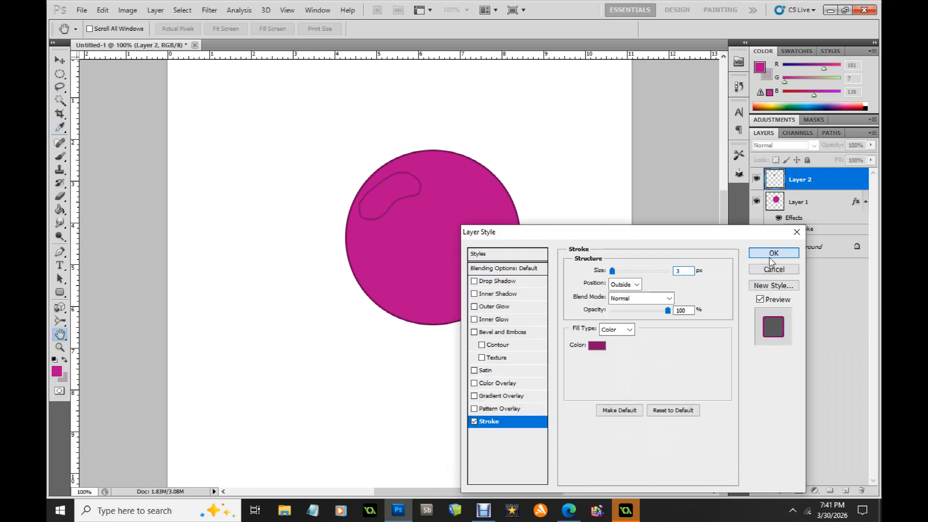
pyautogui.click(773, 253)
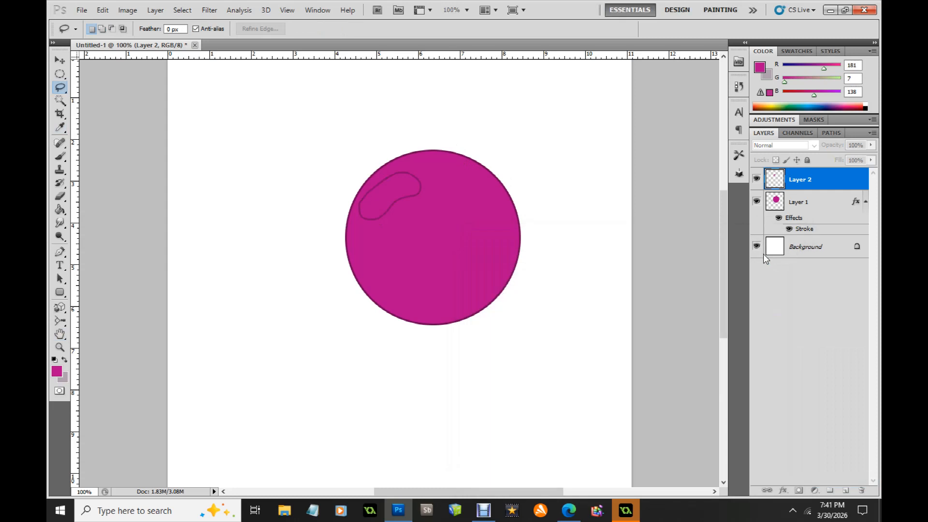
# Step: Convert Layer 2 to a smart object and rasterize it to bake in its stroke
pyautogui.rightClick(801, 182)
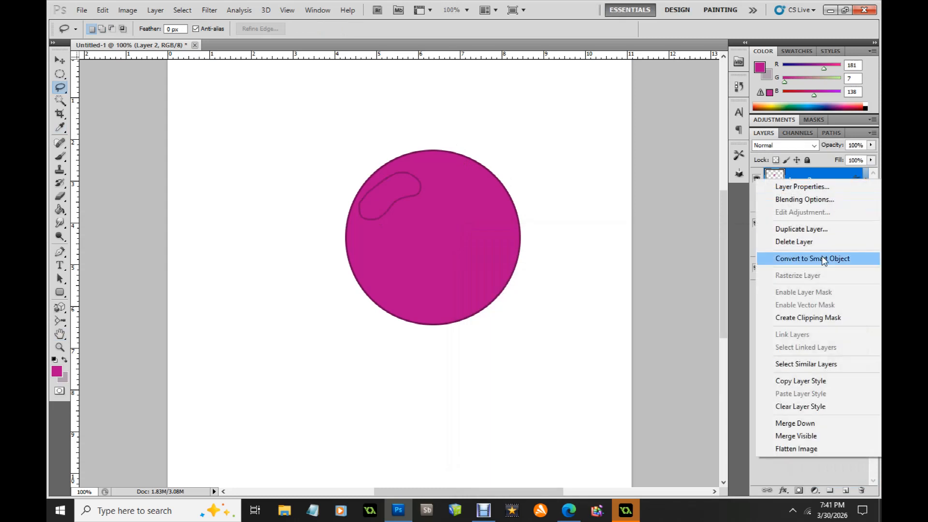
pyautogui.click(822, 256)
pyautogui.rightClick(806, 181)
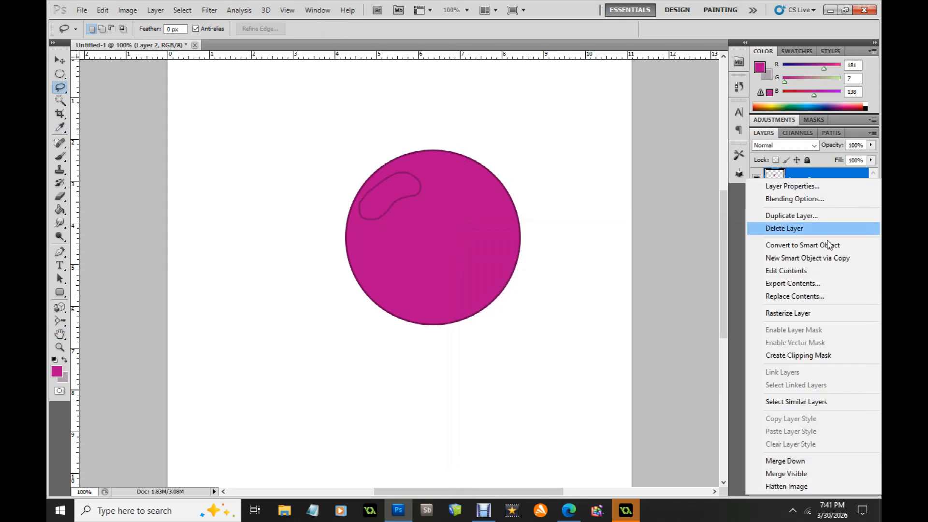
pyautogui.click(811, 311)
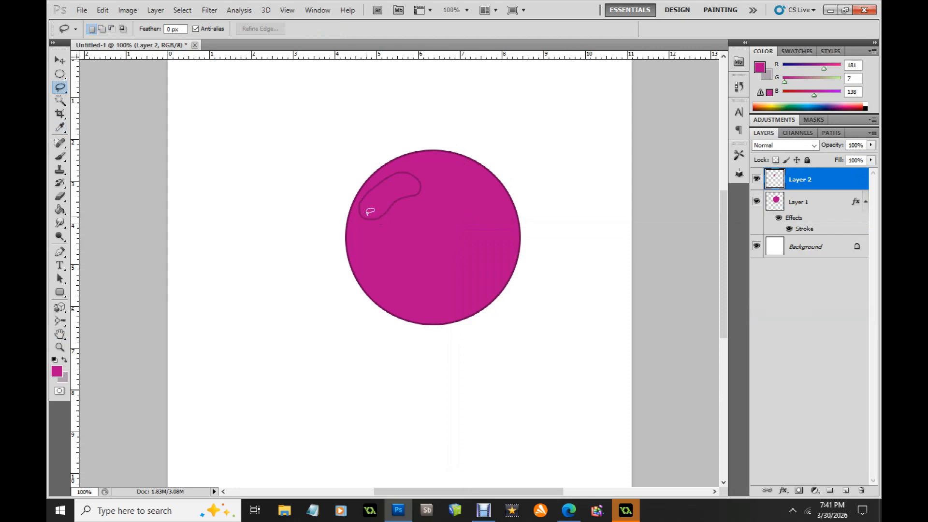
# Step: Lasso and delete the upper part of the bean shape, leaving only its lower curved line, and deselect
pyautogui.moveTo(360, 186)
pyautogui.mouseDown()
pyautogui.moveTo(376, 172)
pyautogui.moveTo(423, 165)
pyautogui.mouseUp()
pyautogui.moveTo(382, 198); pyautogui.dragTo(369, 215)
pyautogui.press('Delete')
pyautogui.hotkey('ctrl', 'd')
# Step: Add a new layer above Layer 2 and make a small circular selection just below the curved line
pyautogui.press('z')
pyautogui.click(476, 239)
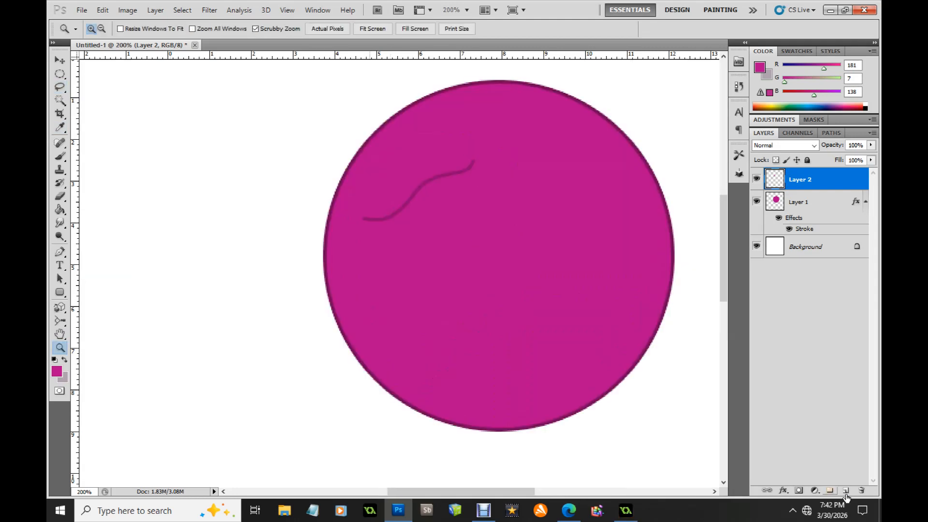
pyautogui.click(840, 488)
pyautogui.click(60, 73)
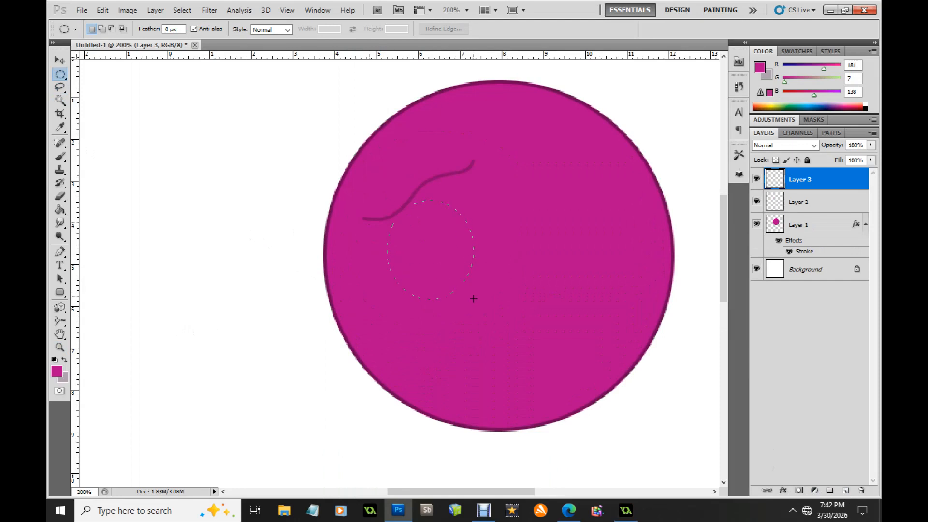
pyautogui.moveTo(489, 296)
pyautogui.mouseDown()
pyautogui.moveTo(481, 270)
pyautogui.moveTo(400, 212)
pyautogui.moveTo(420, 230)
pyautogui.mouseUp()
# Step: Fill the circular selection on Layer 3 with light pink #ea6ccb and deselect it
pyautogui.click(56, 371)
pyautogui.click(541, 300)
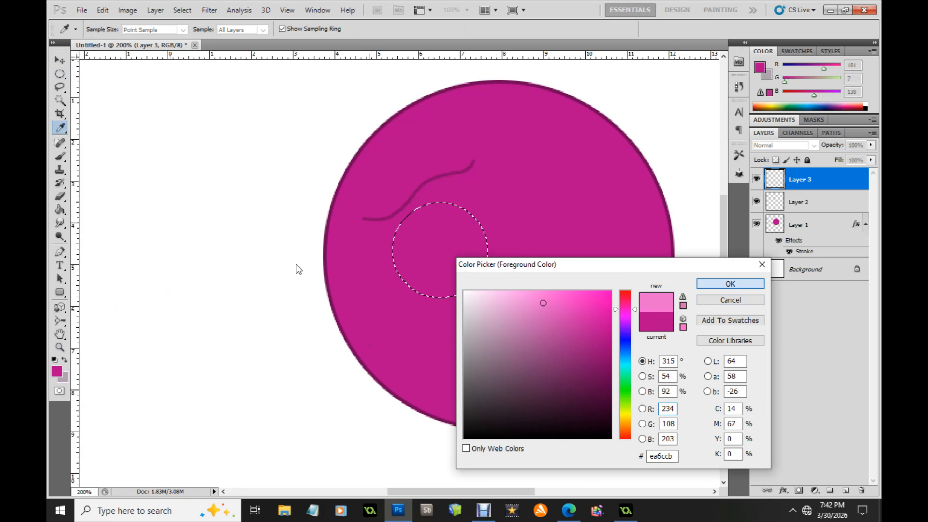
pyautogui.press('Return')
pyautogui.click(63, 210)
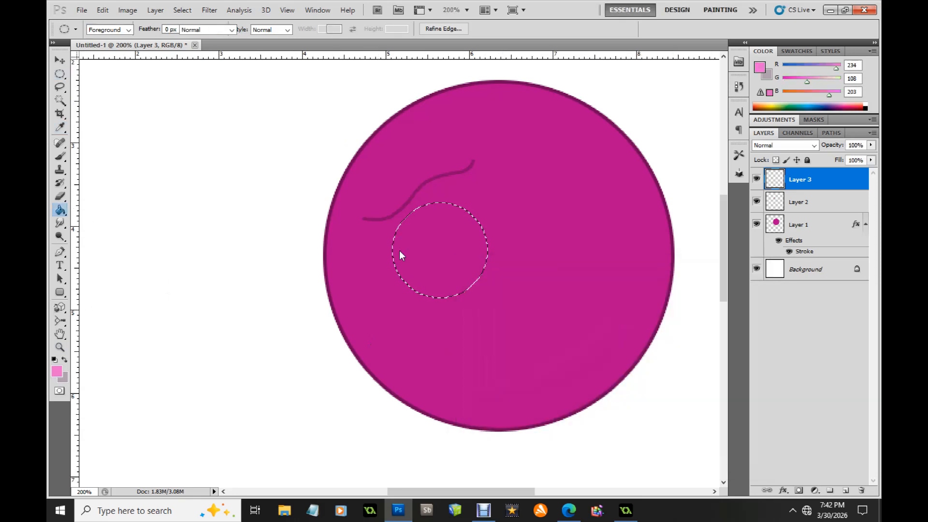
pyautogui.click(424, 234)
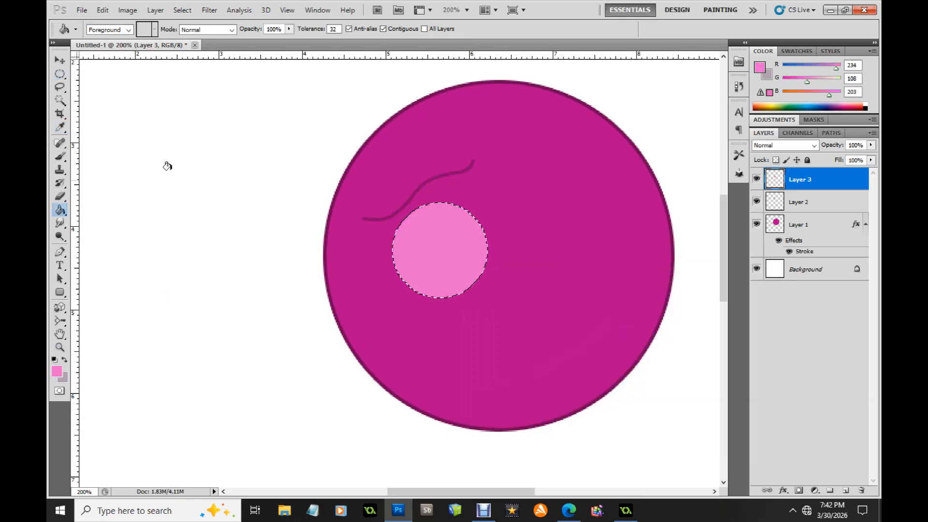
pyautogui.click(60, 87)
pyautogui.click(208, 126)
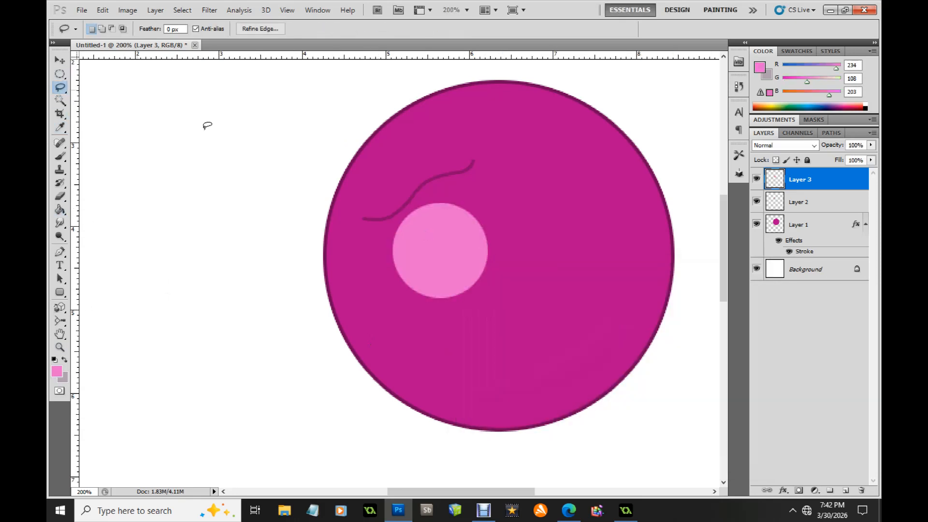
# Step: Add an outside Stroke layer style to the pink circle, sampling its color from the dark curved line
pyautogui.click(783, 491)
pyautogui.click(793, 482)
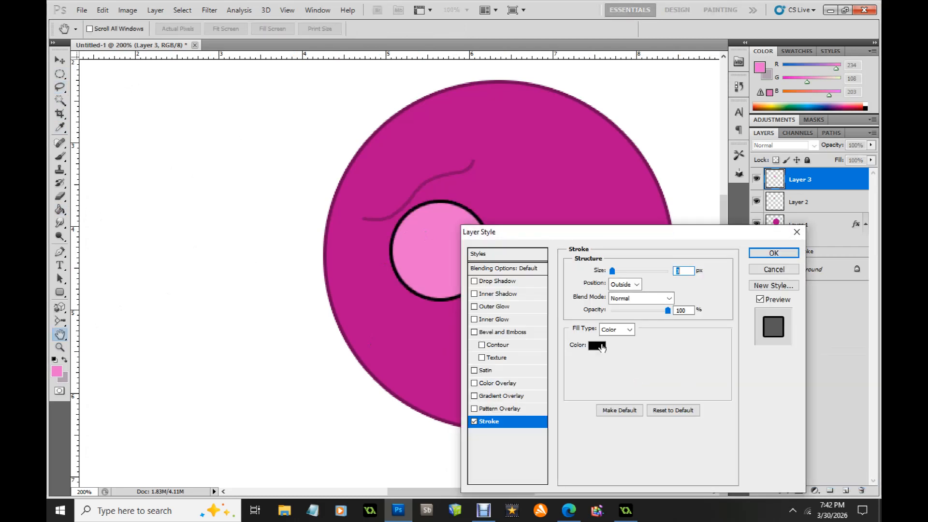
pyautogui.click(597, 345)
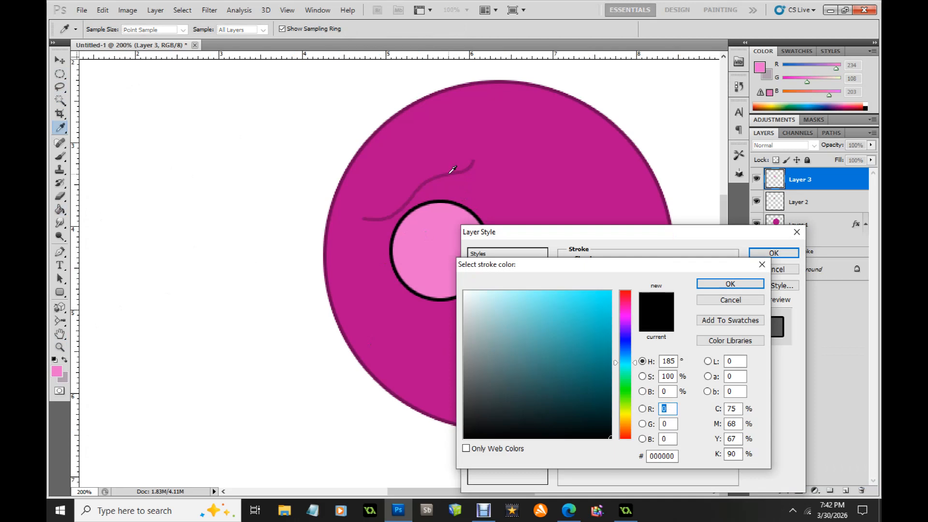
pyautogui.click(451, 172)
pyautogui.click(730, 284)
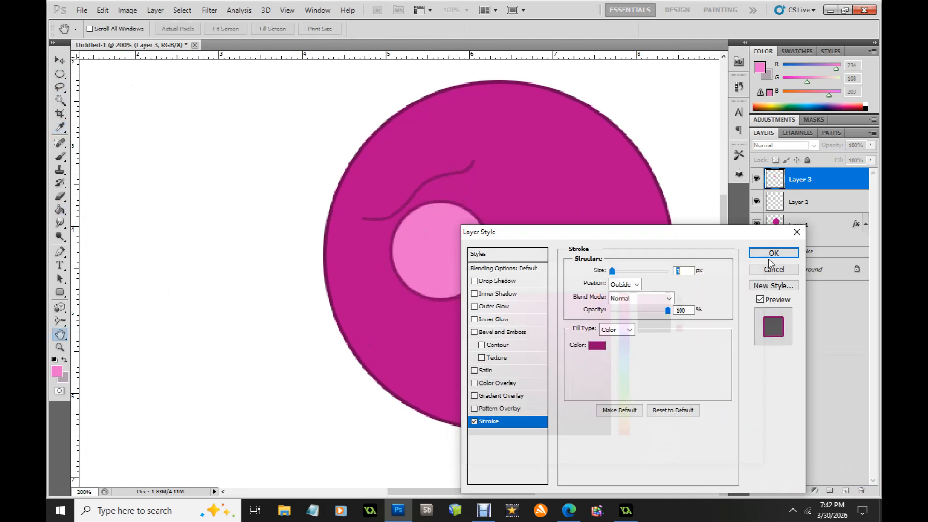
pyautogui.click(771, 256)
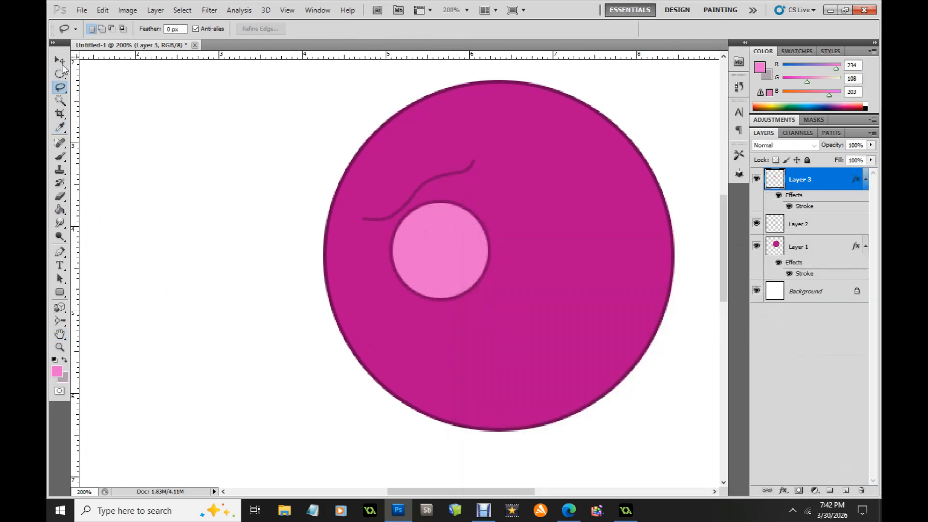
# Step: Move the pink circle up and slightly left against the curved line, and place Layer 3 below Layer 2
pyautogui.press('v')
pyautogui.moveTo(434, 252); pyautogui.dragTo(423, 224)
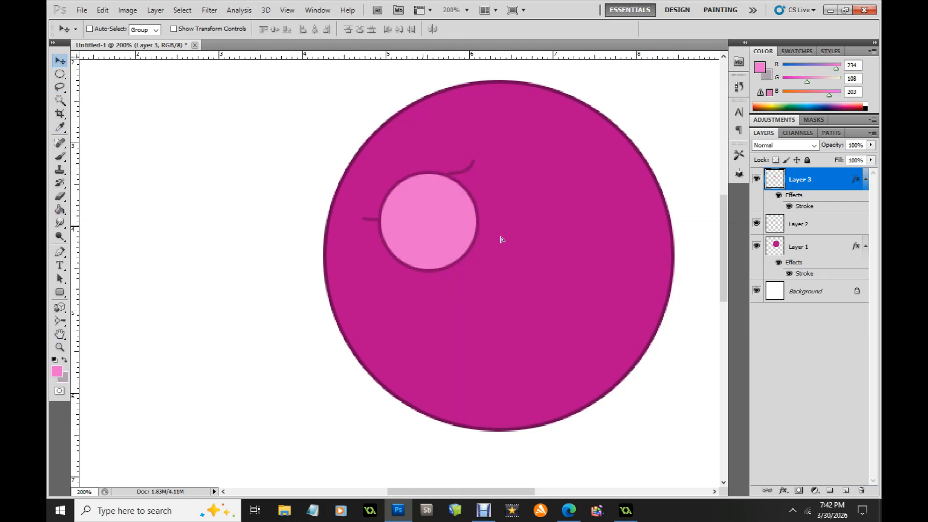
pyautogui.moveTo(804, 184); pyautogui.dragTo(807, 234)
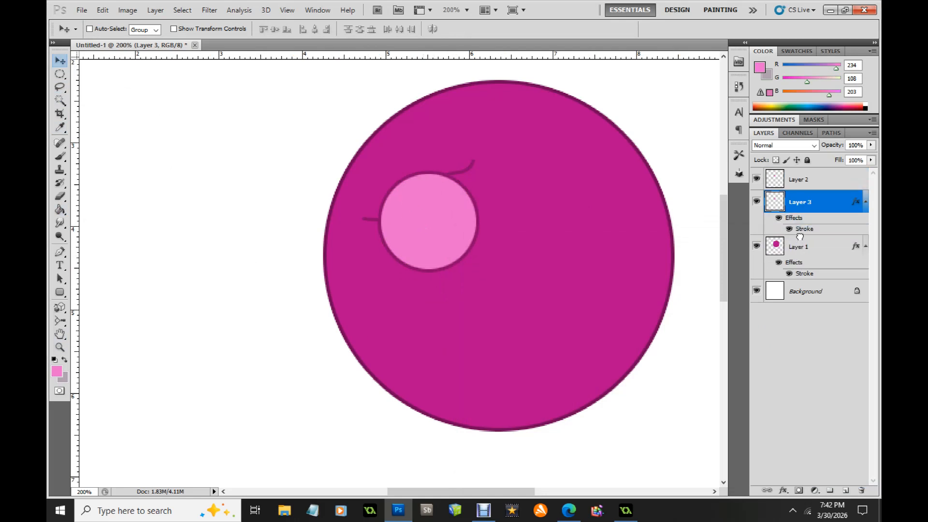
# Step: Rename Layer 2 to eyeline, Layer 3 to eye and Layer 1 to head
pyautogui.doubleClick(800, 181)
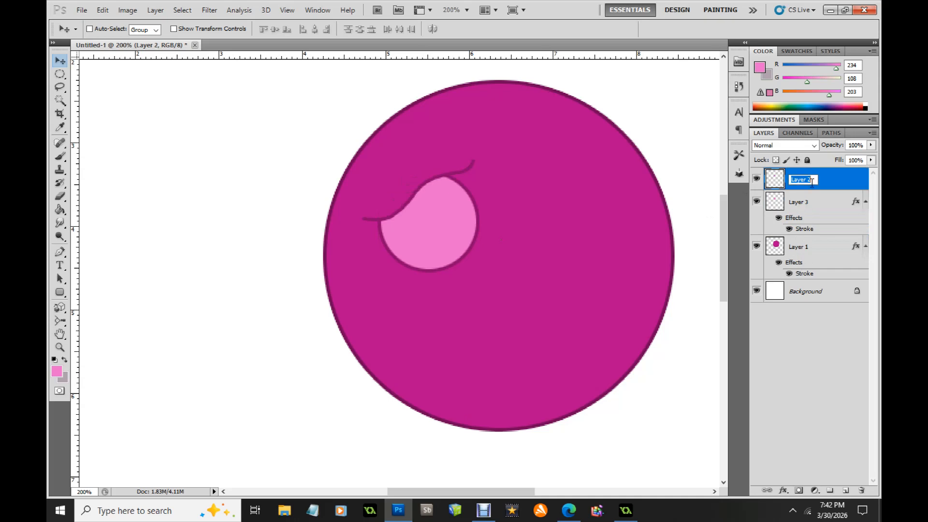
pyautogui.write('eyeline')
pyautogui.click(798, 204)
pyautogui.doubleClick(800, 203)
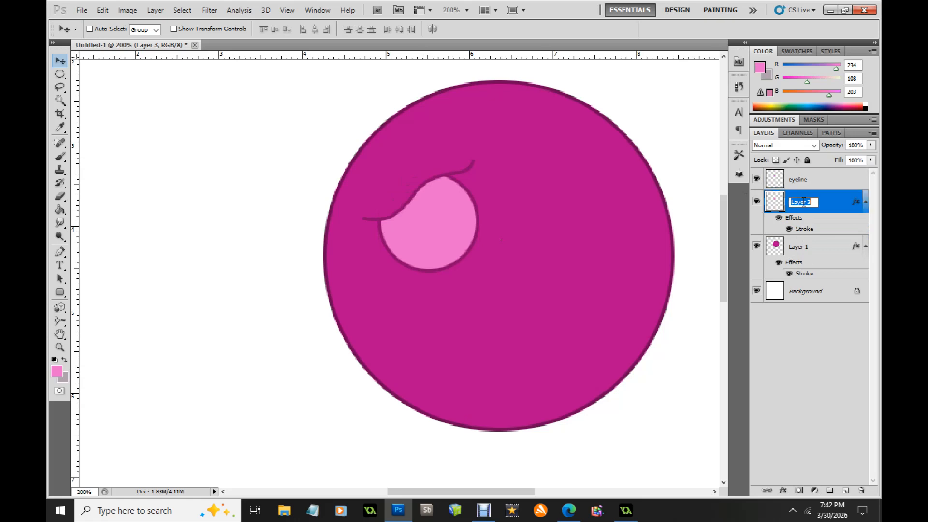
pyautogui.write('eye')
pyautogui.click(799, 248)
pyautogui.doubleClick(800, 249)
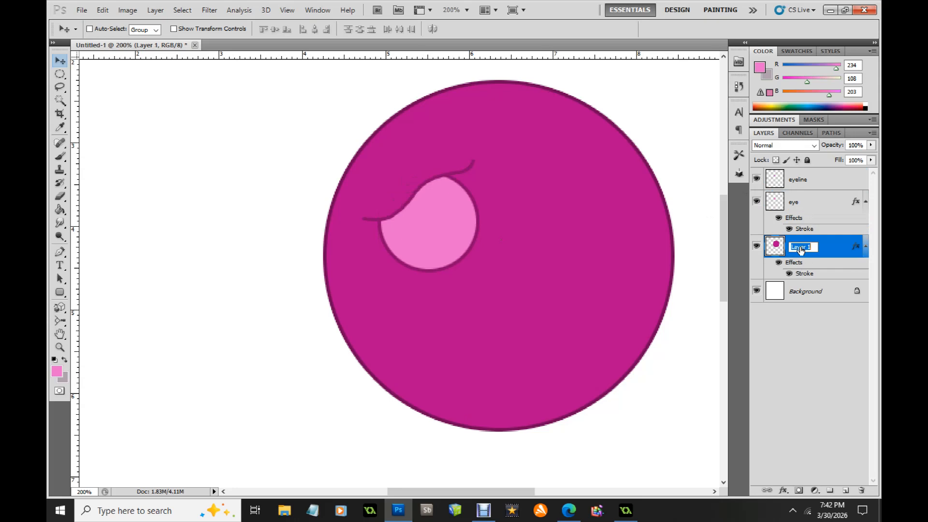
pyautogui.write('hea')
# Step: Check the eye, eyeline and head layers by hiding and showing each, and rename the eye layer to eye_outline
pyautogui.click(771, 203)
pyautogui.click(757, 203)
pyautogui.click(757, 203)
pyautogui.click(757, 179)
pyautogui.click(757, 179)
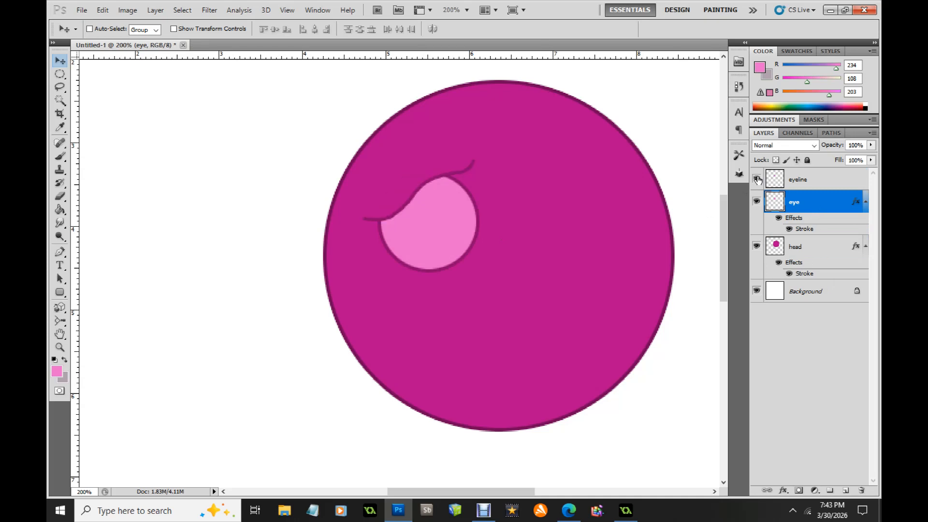
pyautogui.click(757, 247)
pyautogui.click(757, 247)
pyautogui.doubleClick(795, 203)
pyautogui.write('_outlin')
pyautogui.press('Return')
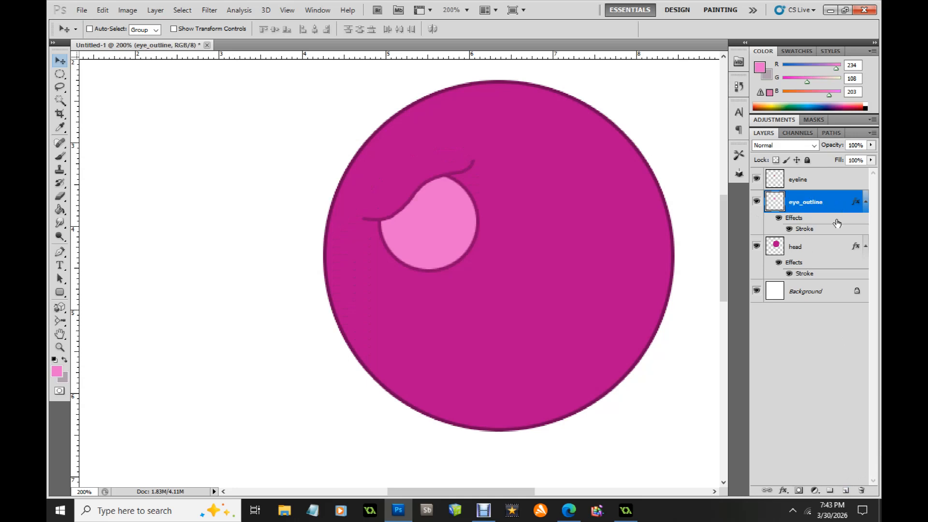
# Step: Add a new layer above eye_outline and make a small circular selection in the lower part of the pink eye
pyautogui.click(845, 490)
pyautogui.click(60, 76)
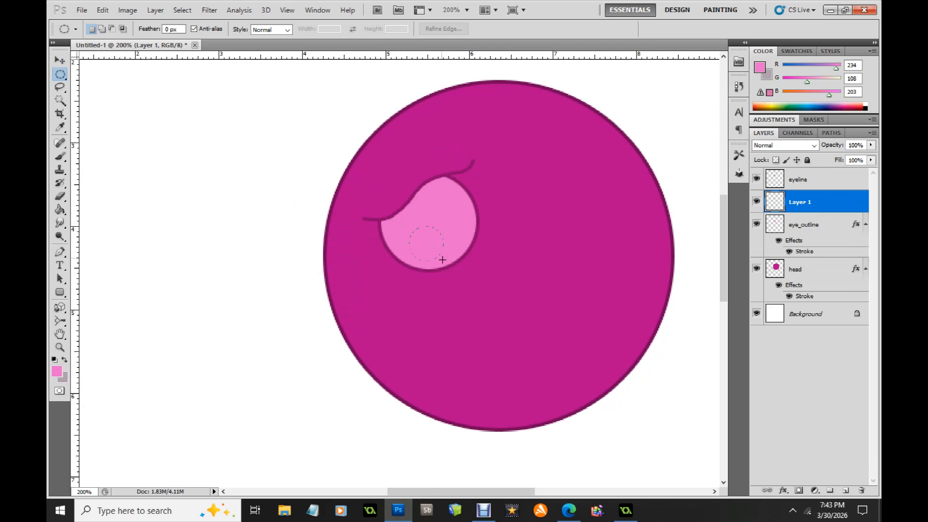
pyautogui.moveTo(443, 259); pyautogui.dragTo(443, 260)
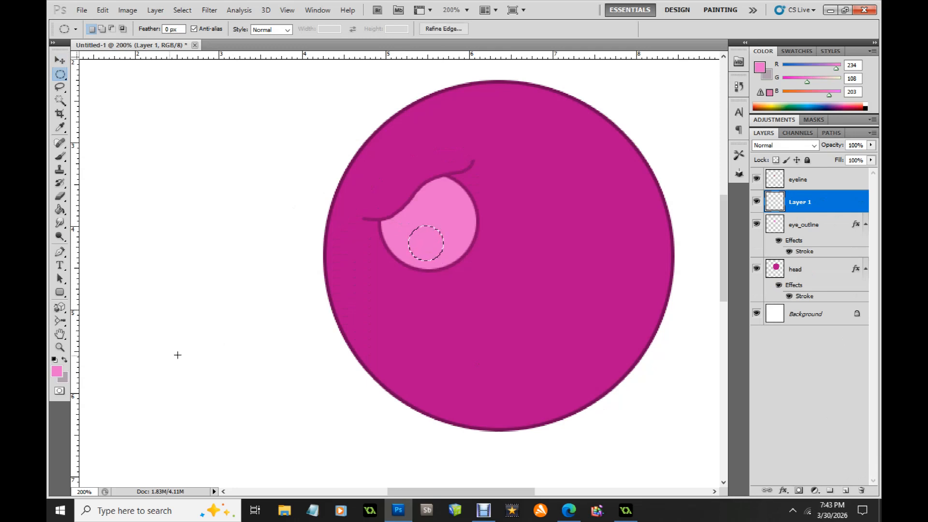
# Step: Fill the small circular selection with red #f70c1c and deselect it
pyautogui.click(56, 371)
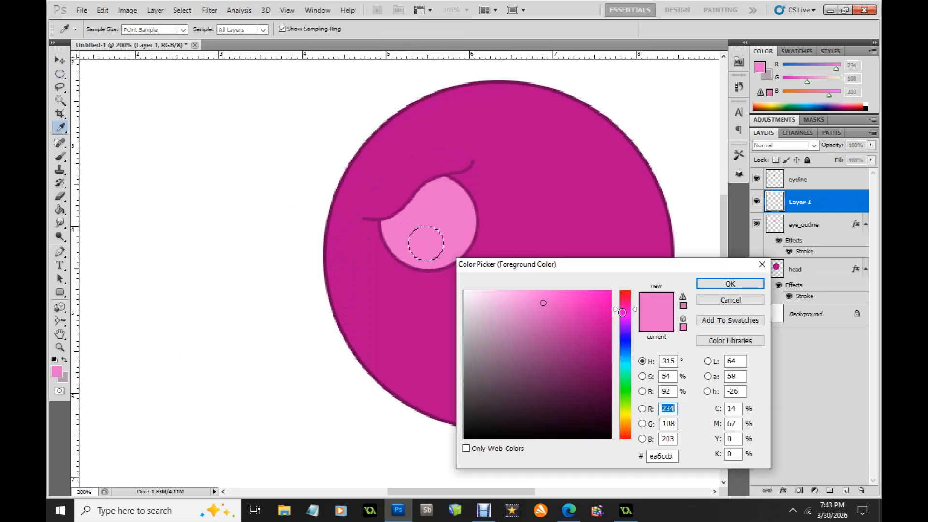
pyautogui.click(626, 293)
pyautogui.click(604, 296)
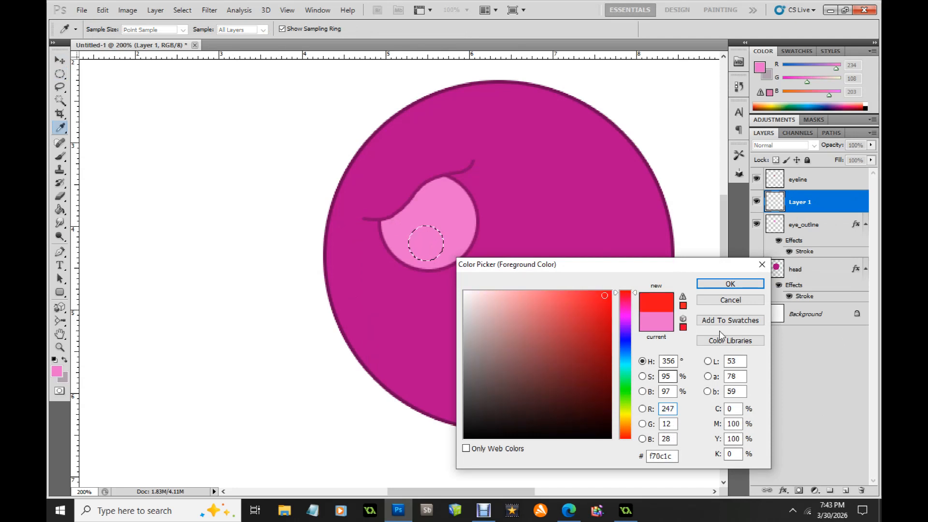
pyautogui.click(710, 286)
pyautogui.press('g')
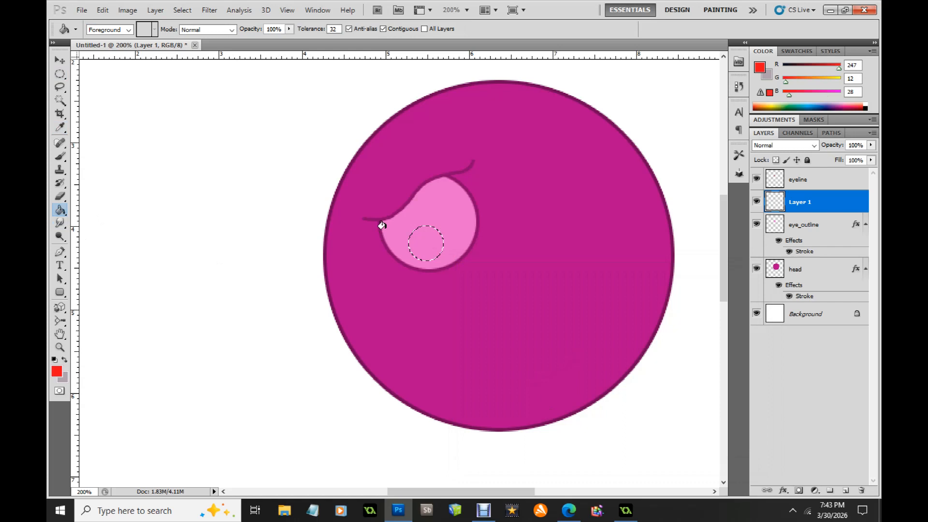
pyautogui.click(425, 237)
pyautogui.hotkey('ctrl', 'd')
pyautogui.press('l')
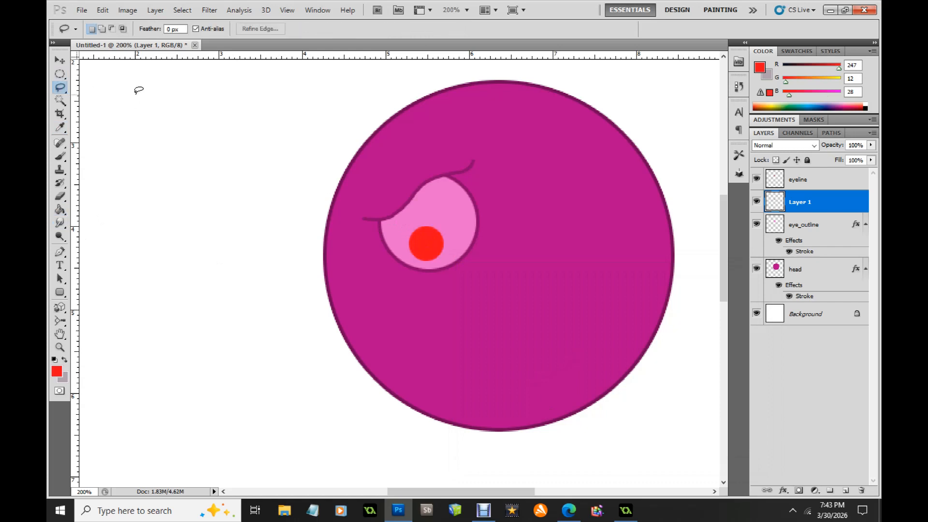
# Step: Add an outside Stroke layer style in yellow #f2e405 to the red circle on Layer 1
pyautogui.click(783, 490)
pyautogui.click(640, 371)
pyautogui.press('h')
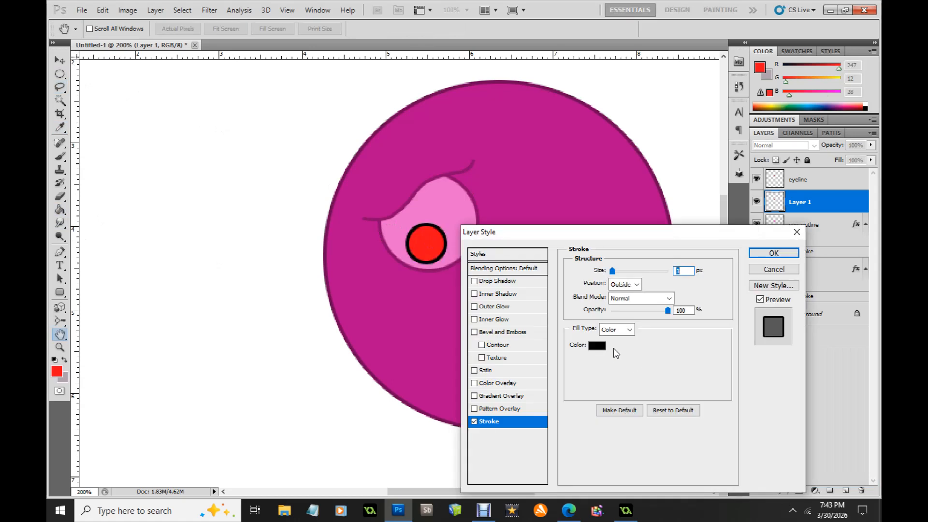
pyautogui.click(596, 346)
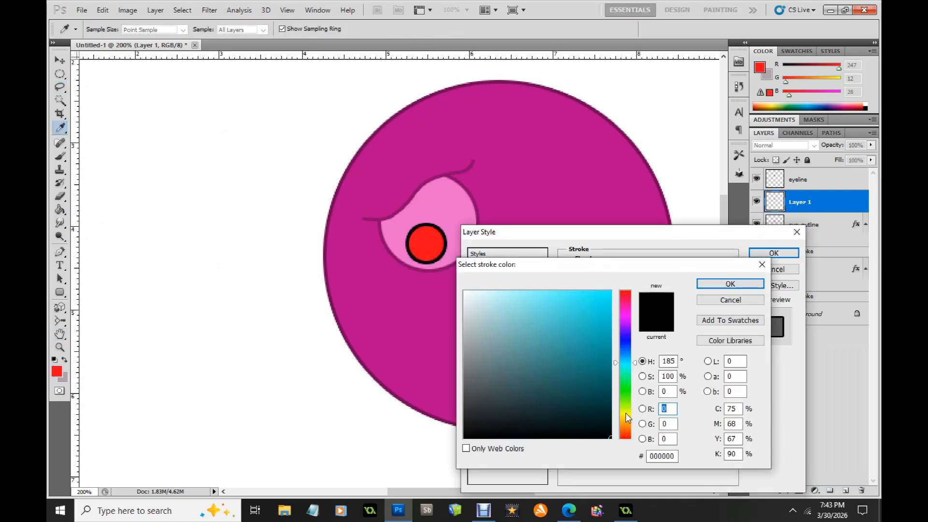
pyautogui.click(625, 414)
pyautogui.click(608, 298)
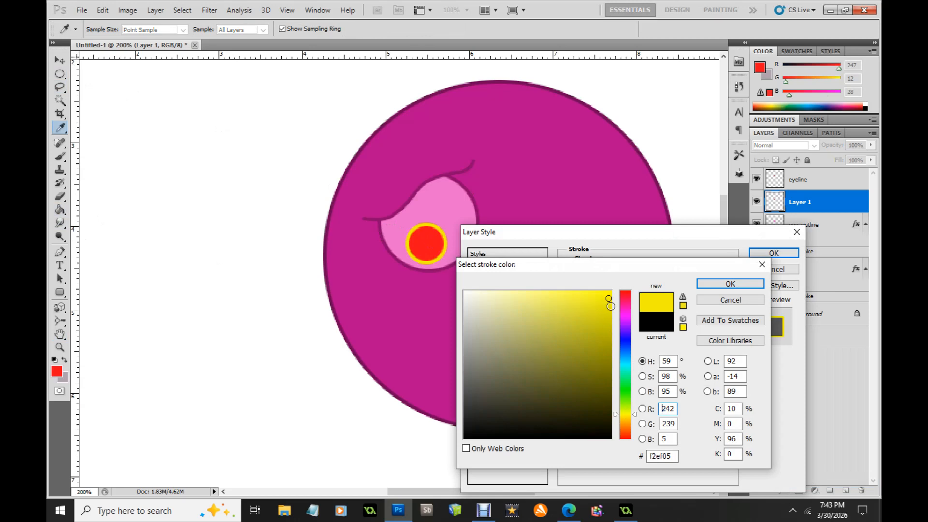
pyautogui.click(636, 420)
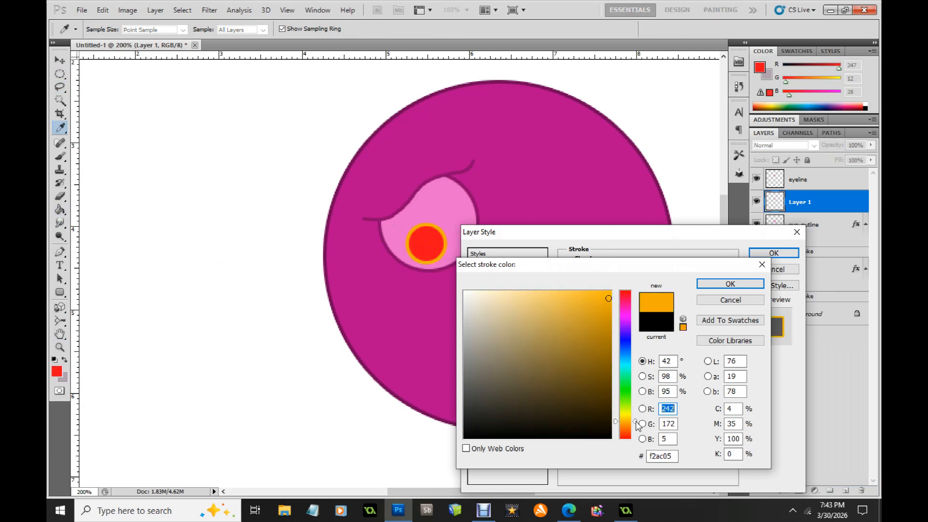
pyautogui.click(636, 416)
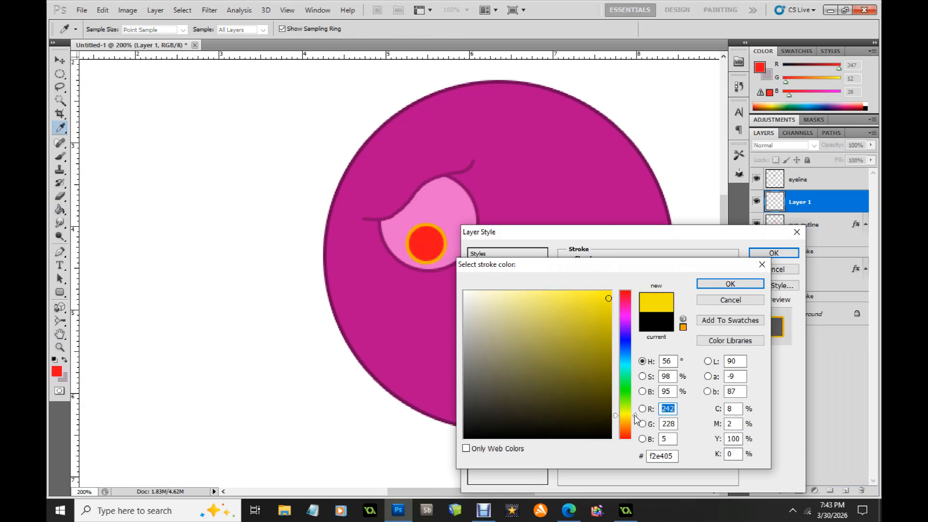
pyautogui.click(732, 285)
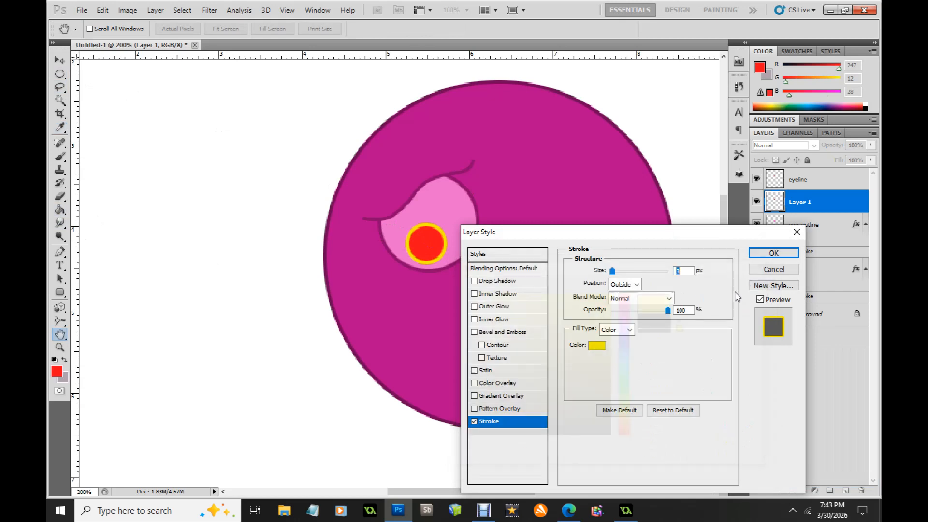
pyautogui.click(774, 252)
# Step: Rename the red circle's layer to eyeball and move the circle up to the eye's left edge, tucked under the eyeline
pyautogui.doubleClick(798, 203)
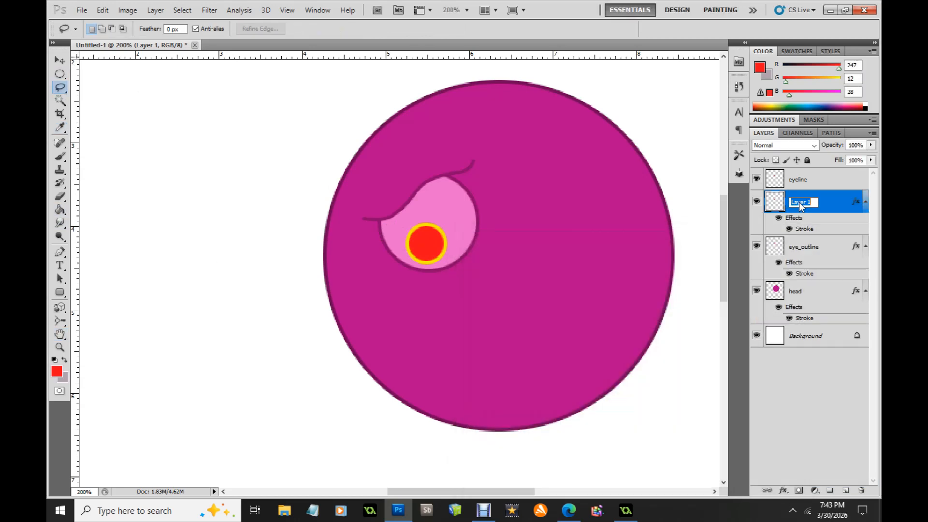
pyautogui.write('eyeball')
pyautogui.click(60, 60)
pyautogui.moveTo(421, 245); pyautogui.dragTo(411, 225)
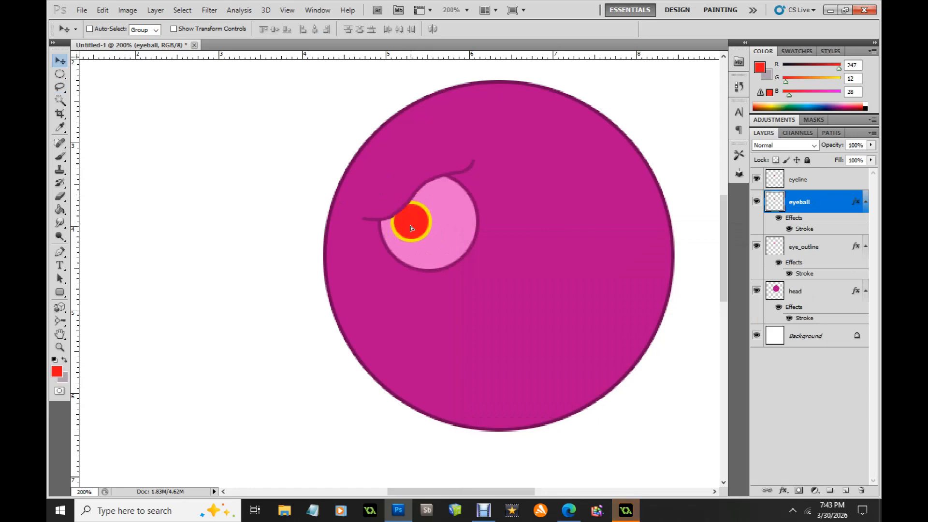
pyautogui.press('Left')
pyautogui.press('Left')
pyautogui.press('Left')
pyautogui.press('Left')
pyautogui.press('Left')
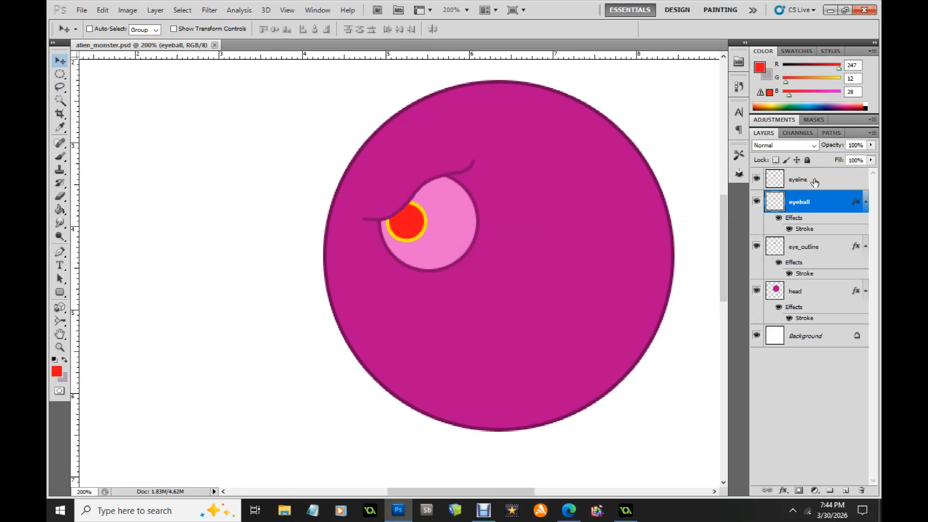
# Step: Add a new layer above eyeline and lasso a freehand nose shape that bulges past the head's left edge
pyautogui.click(815, 182)
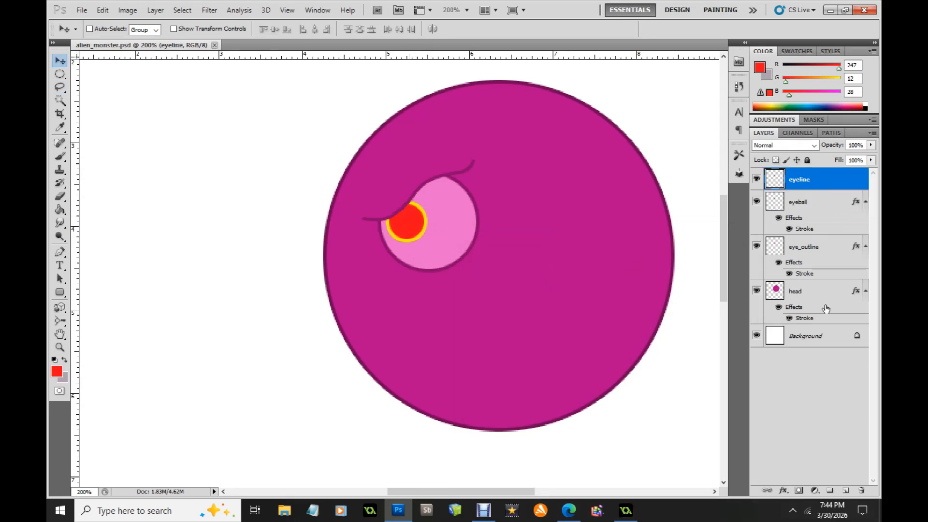
pyautogui.click(846, 491)
pyautogui.click(59, 87)
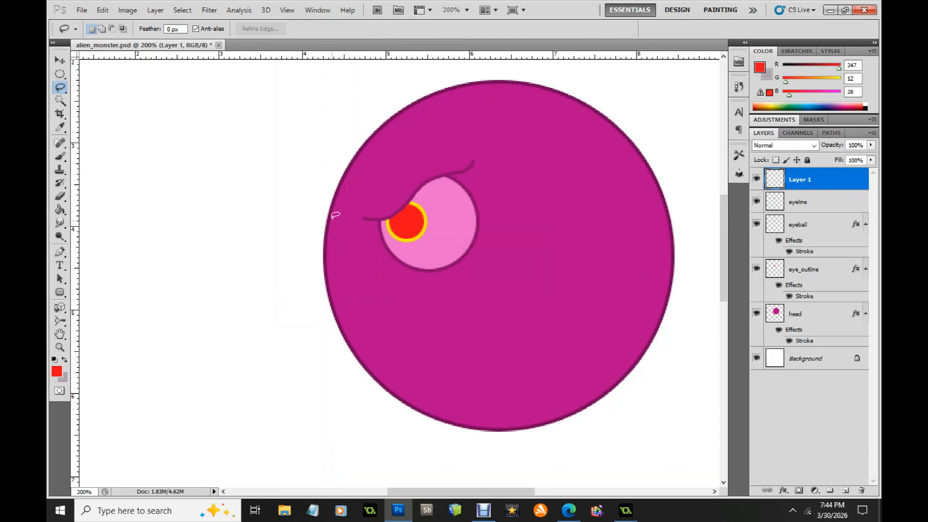
pyautogui.moveTo(319, 227); pyautogui.dragTo(320, 243)
pyautogui.moveTo(319, 275)
pyautogui.mouseDown()
pyautogui.moveTo(315, 298)
pyautogui.moveTo(333, 313)
pyautogui.mouseUp()
pyautogui.moveTo(373, 293); pyautogui.dragTo(357, 226)
# Step: Fill the nose-shaped selection with the magenta sampled from the head and deselect it
pyautogui.click(60, 127)
pyautogui.click(369, 162)
pyautogui.click(61, 210)
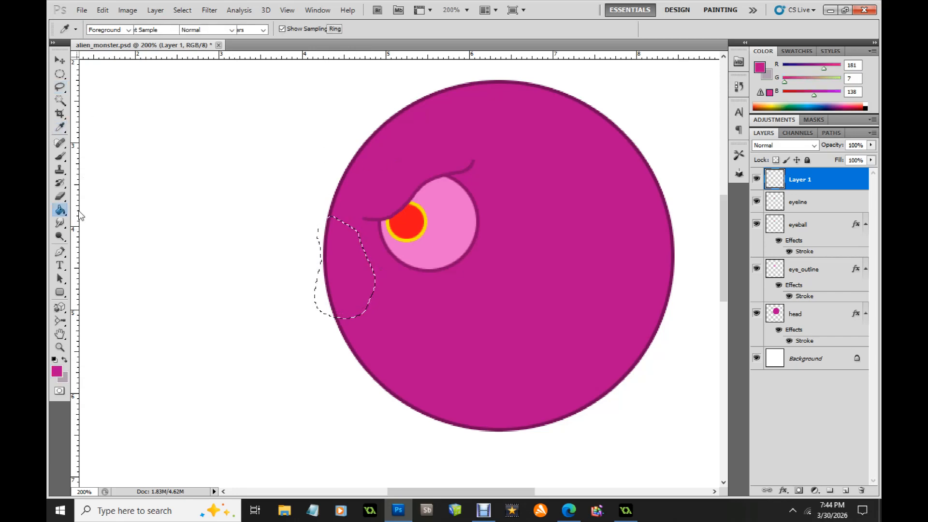
pyautogui.click(344, 274)
pyautogui.click(61, 88)
pyautogui.click(124, 94)
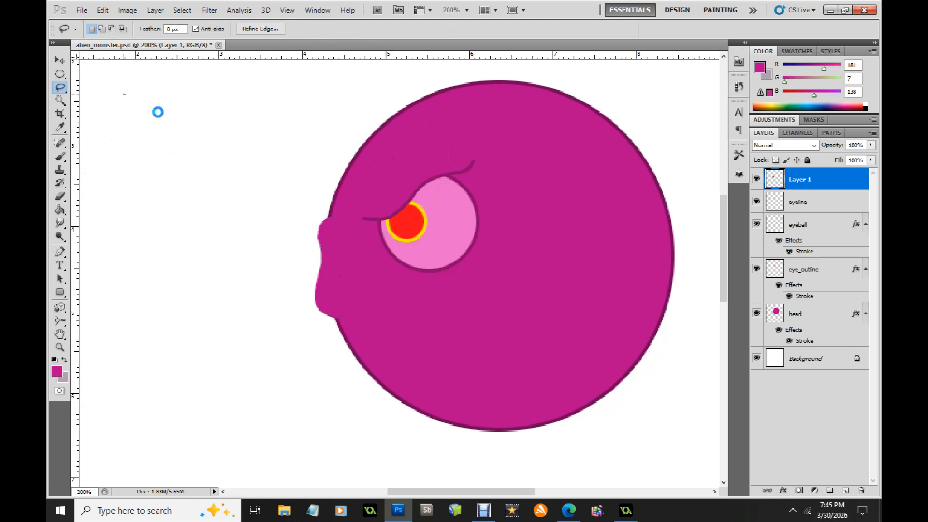
pyautogui.click(466, 193)
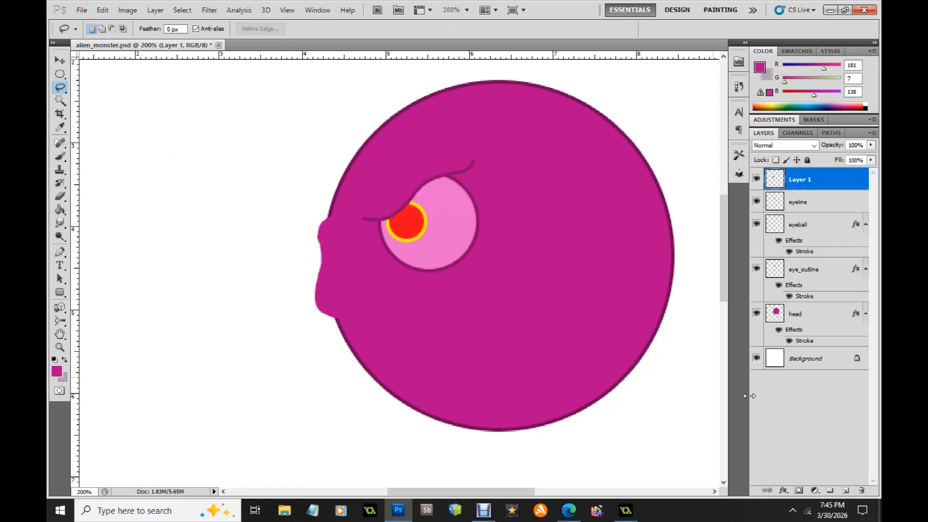
# Step: Add an outside Stroke layer style to the nose shape on Layer 1 in dark magenta #700455 sampled from the head's outline
pyautogui.click(783, 490)
pyautogui.click(799, 484)
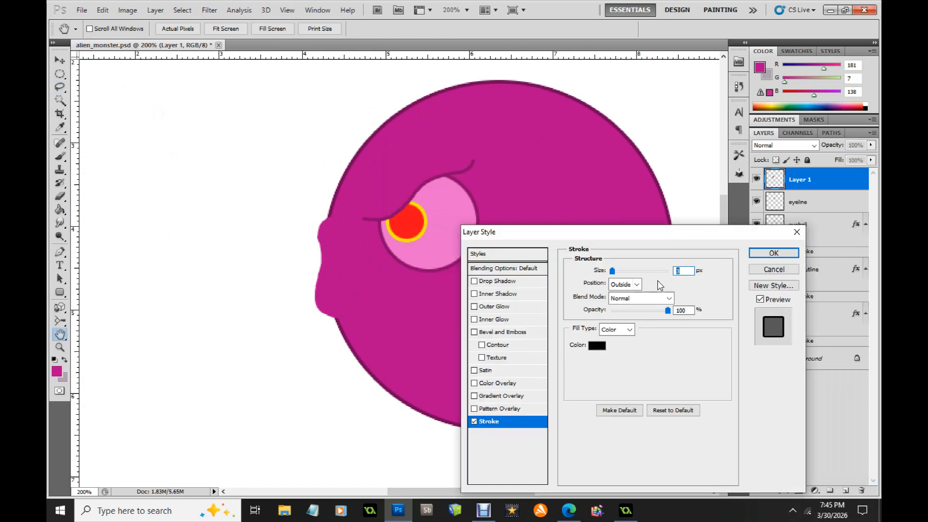
pyautogui.click(597, 345)
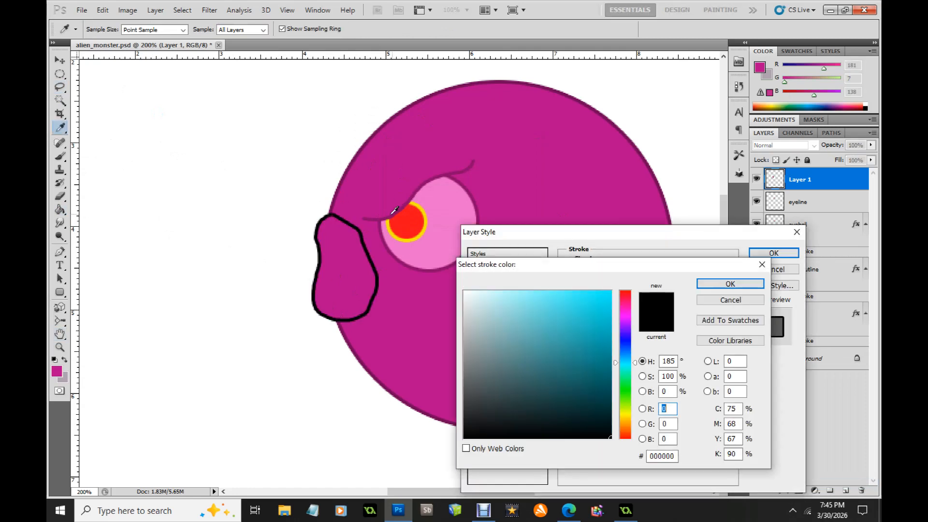
pyautogui.click(382, 215)
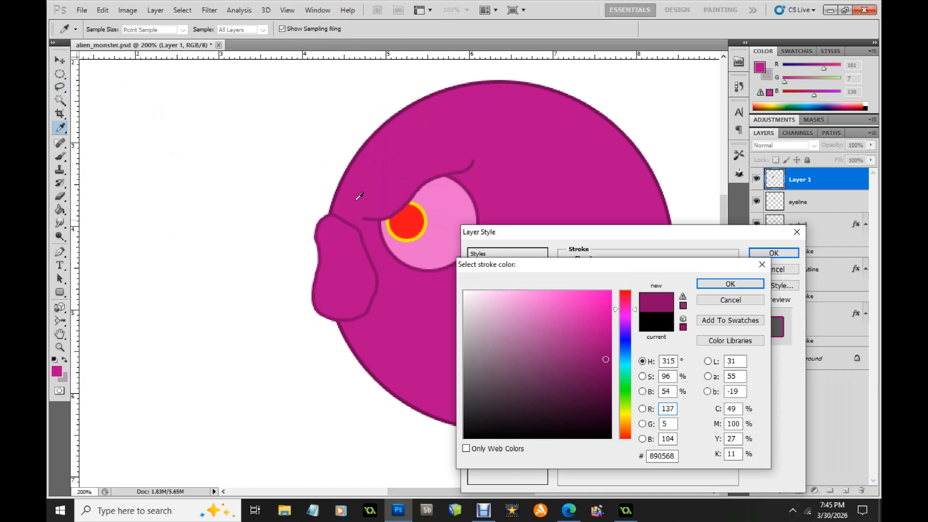
pyautogui.click(340, 186)
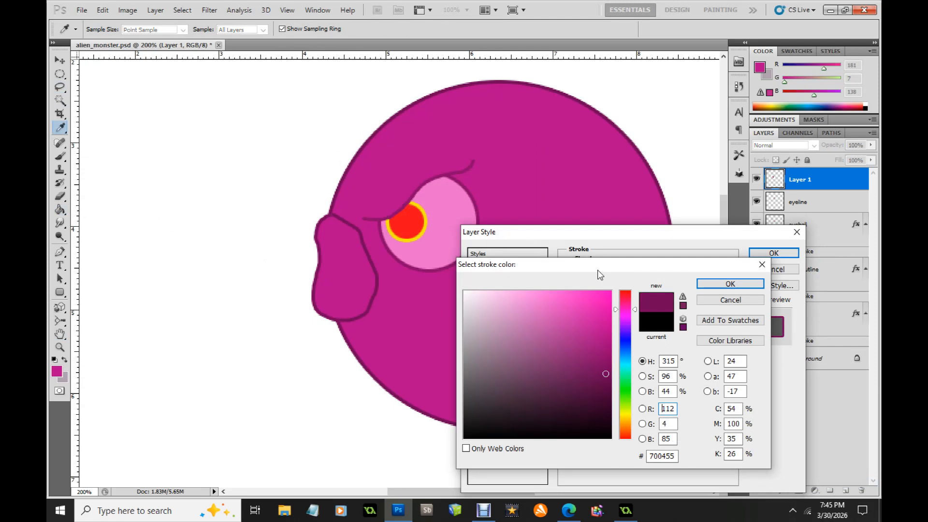
pyautogui.click(730, 284)
pyautogui.click(773, 252)
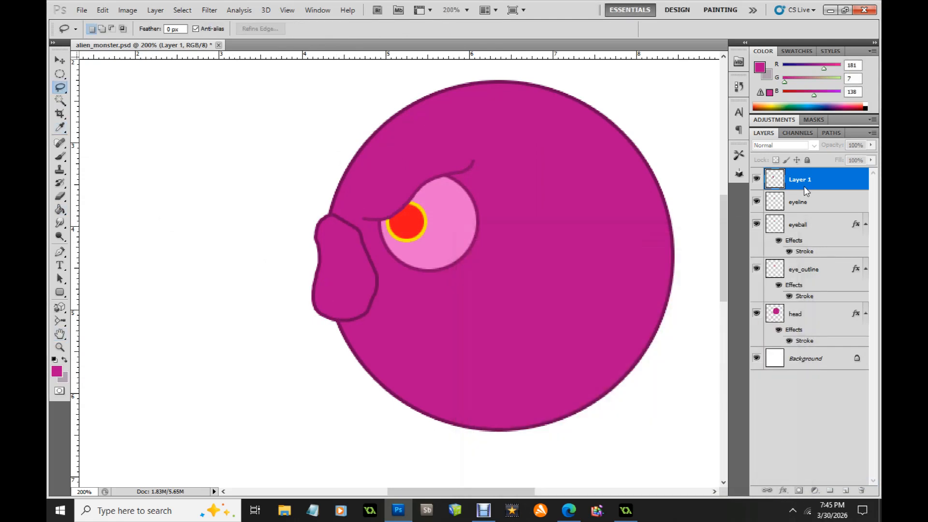
# Step: Rename the nose shape's layer to nose
pyautogui.doubleClick(802, 181)
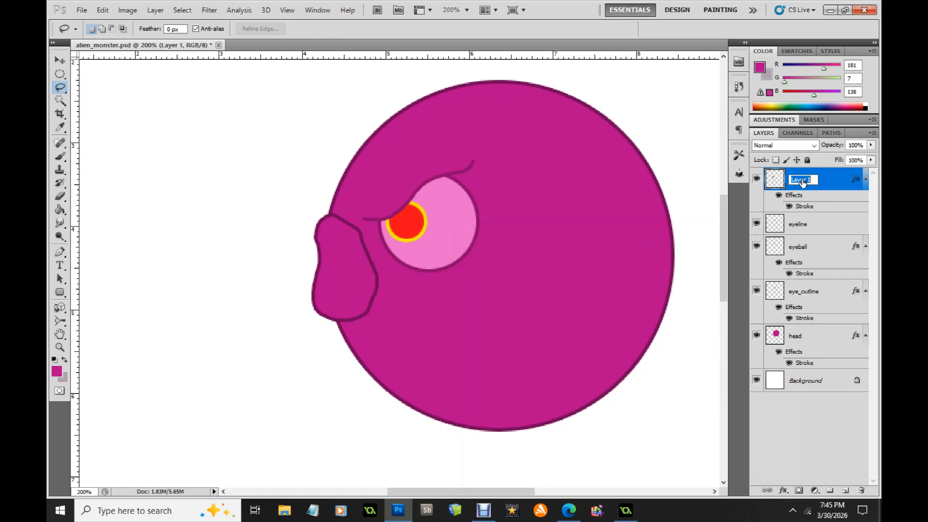
pyautogui.write('nose')
pyautogui.press('Return')
# Step: Convert the nose layer to a smart object and rasterize it to merge its stroke into the pixels
pyautogui.rightClick(823, 180)
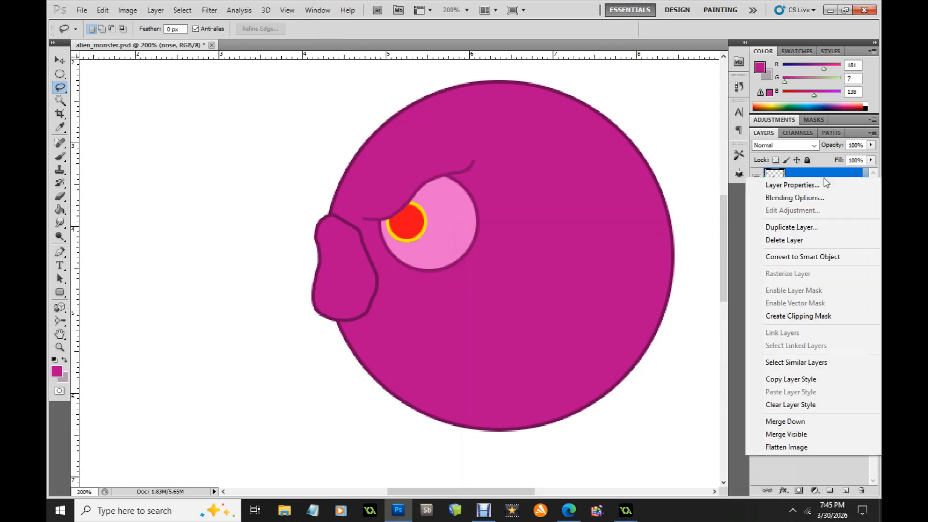
pyautogui.click(827, 259)
pyautogui.rightClick(815, 182)
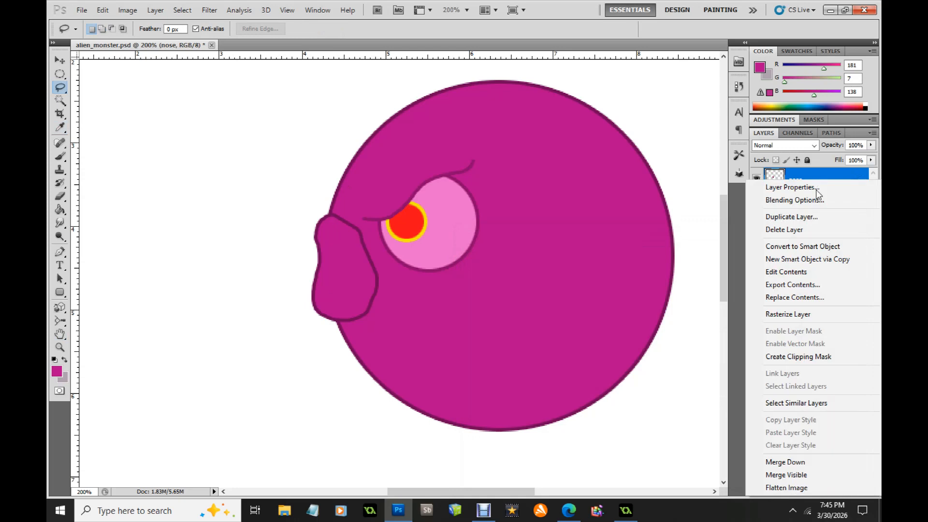
pyautogui.click(817, 314)
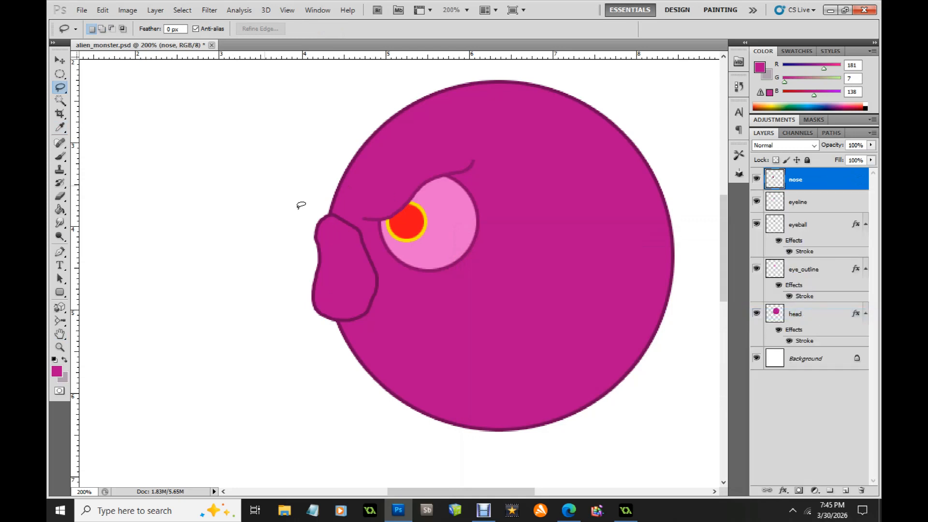
# Step: Lasso the nose's inner outline lying over the head, delete it from the nose layer and deselect
pyautogui.moveTo(333, 209)
pyautogui.mouseDown()
pyautogui.moveTo(357, 271)
pyautogui.moveTo(356, 302)
pyautogui.moveTo(381, 308)
pyautogui.moveTo(380, 274)
pyautogui.moveTo(351, 206)
pyautogui.mouseUp()
pyautogui.press('Delete')
pyautogui.hotkey('ctrl', 'd')
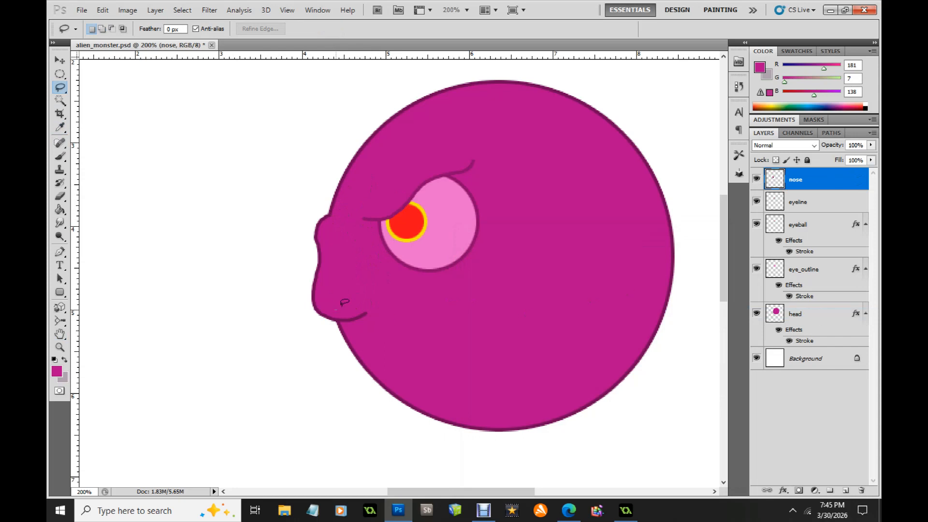
# Step: Lasso a small nostril above the nose's lower line, paint it dark magenta #700455 sampled from the outline, and deselect
pyautogui.moveTo(365, 301); pyautogui.dragTo(337, 308)
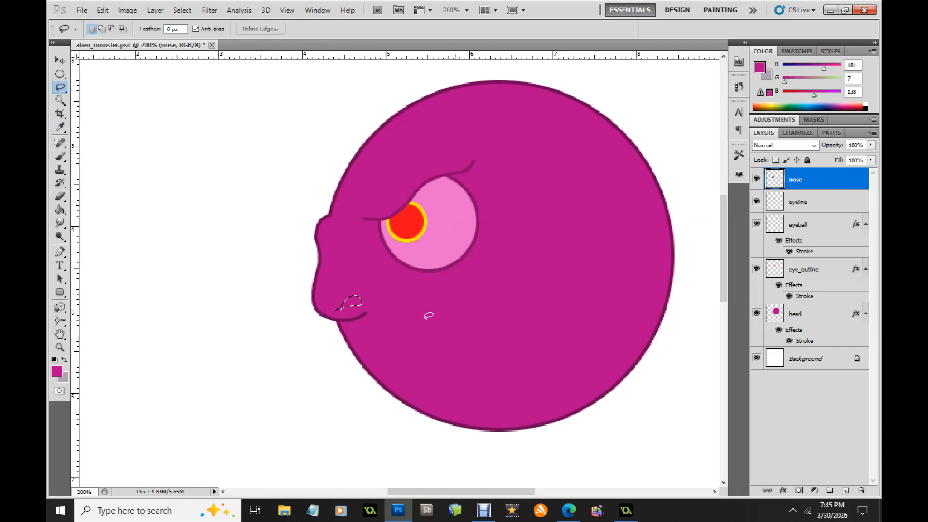
pyautogui.click(57, 371)
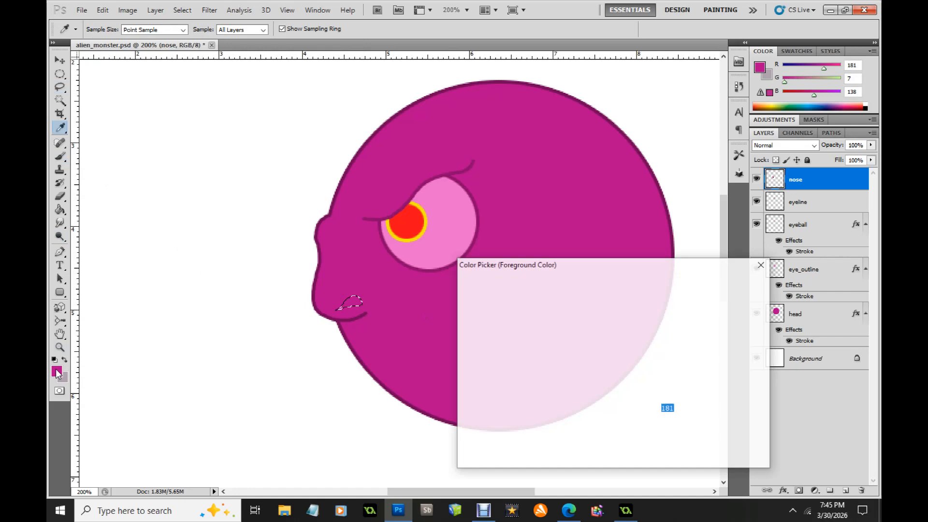
pyautogui.click(348, 319)
pyautogui.click(711, 286)
pyautogui.press('b')
pyautogui.moveTo(301, 334); pyautogui.dragTo(330, 305)
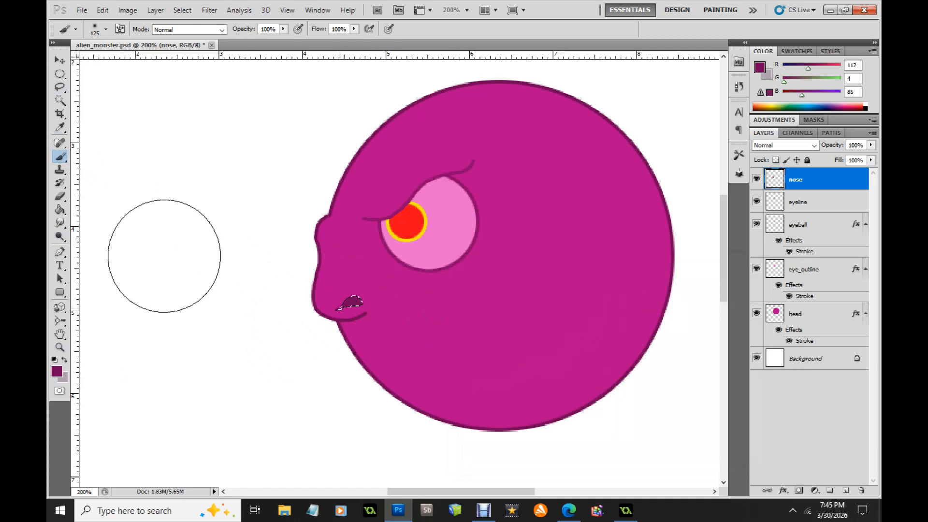
pyautogui.hotkey('ctrl', 'd')
# Step: Add a new layer named mouth above nose and lasso a freehand open-mouth shape on the head below the eye
pyautogui.click(60, 87)
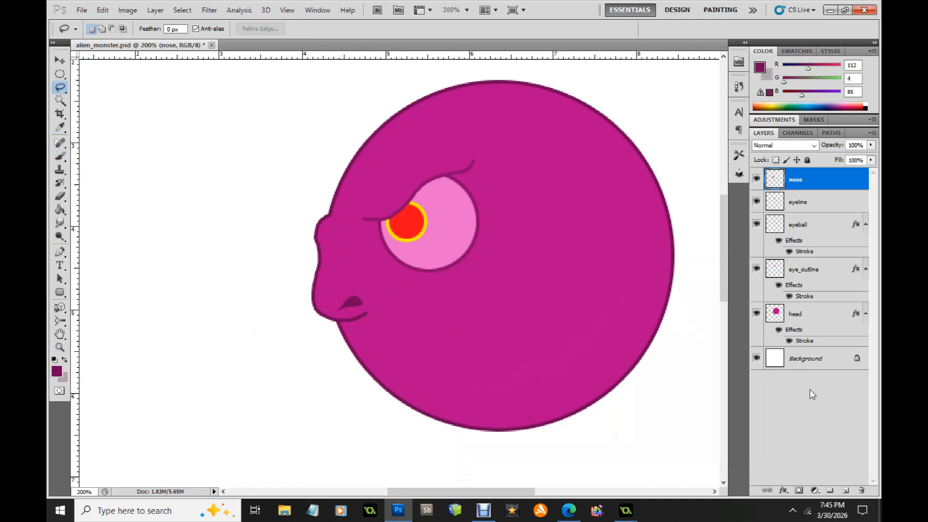
pyautogui.click(846, 490)
pyautogui.moveTo(373, 346)
pyautogui.mouseDown()
pyautogui.moveTo(411, 337)
pyautogui.moveTo(436, 301)
pyautogui.moveTo(462, 301)
pyautogui.moveTo(480, 313)
pyautogui.moveTo(491, 348)
pyautogui.moveTo(488, 359)
pyautogui.moveTo(431, 380)
pyautogui.moveTo(376, 346)
pyautogui.mouseUp()
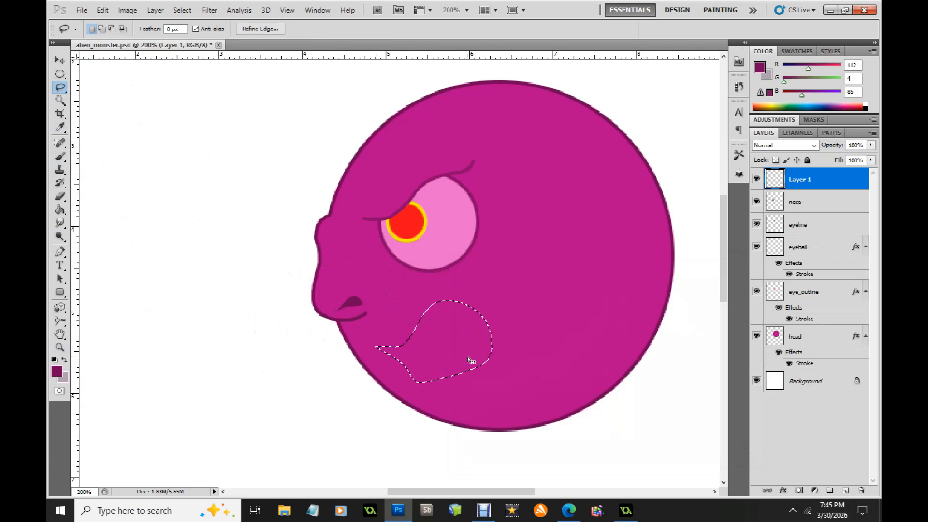
pyautogui.doubleClick(805, 180)
pyautogui.write('mouth')
pyautogui.press('Return')
# Step: Fill the mouth-shaped selection with the dark magenta foreground color and deselect it
pyautogui.click(60, 209)
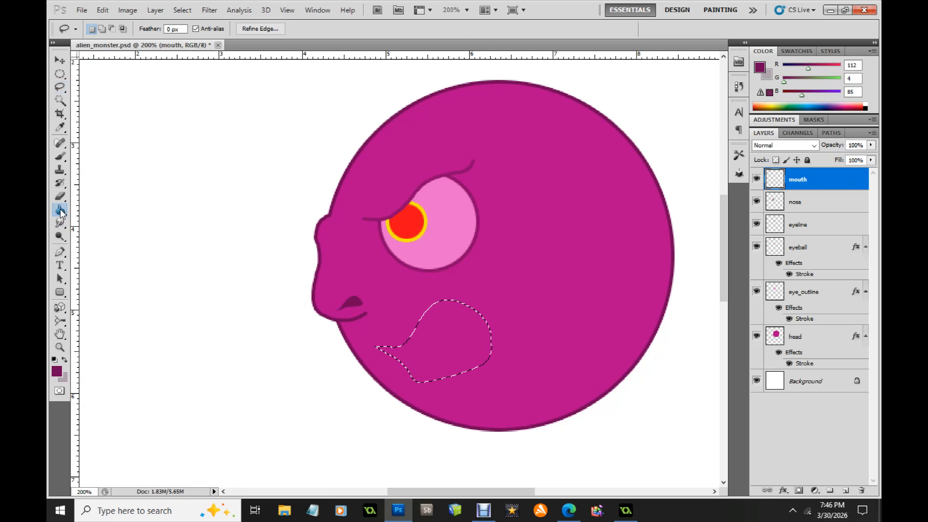
pyautogui.click(435, 331)
pyautogui.press('l')
pyautogui.hotkey('ctrl', 'd')
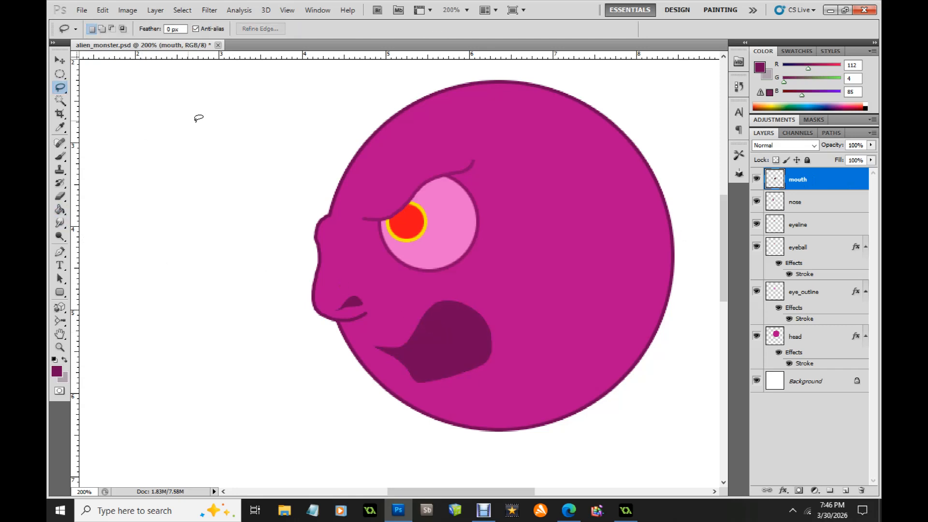
# Step: Add a new layer above mouth and name it teeth
pyautogui.click(845, 491)
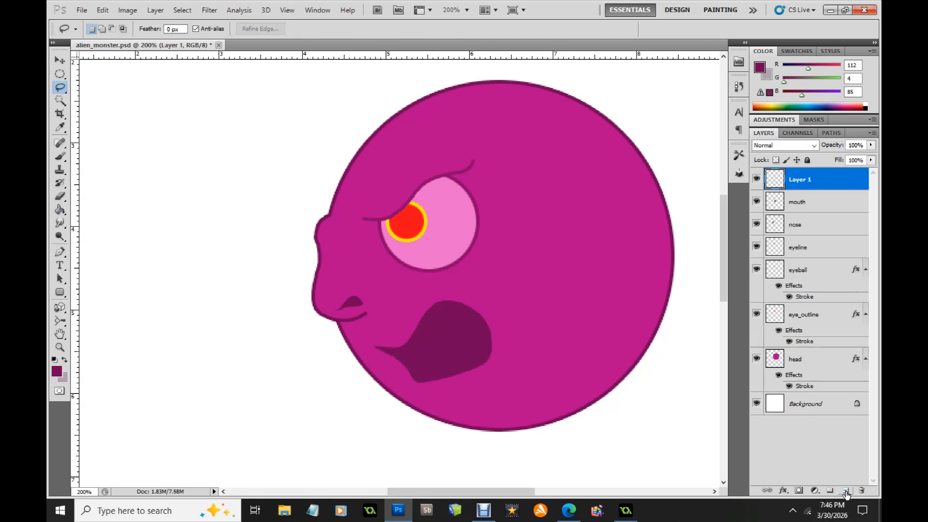
pyautogui.doubleClick(802, 184)
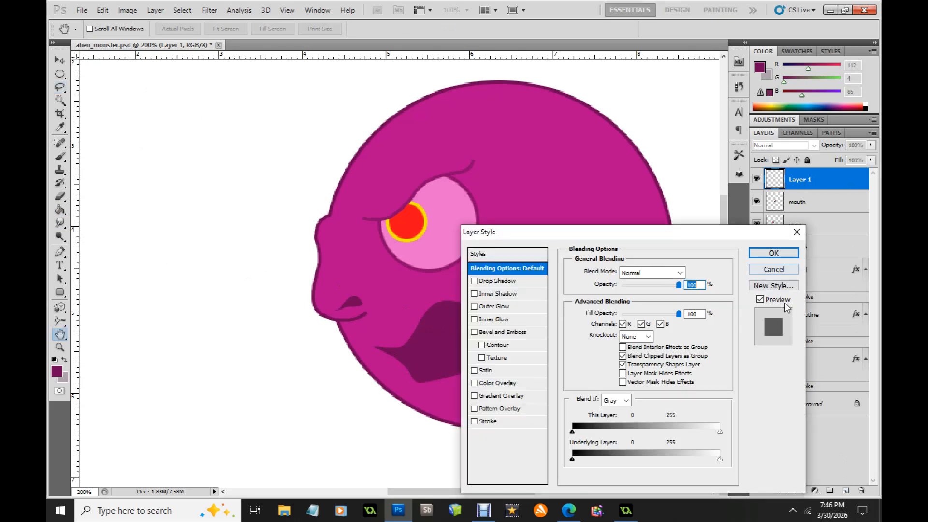
pyautogui.click(774, 253)
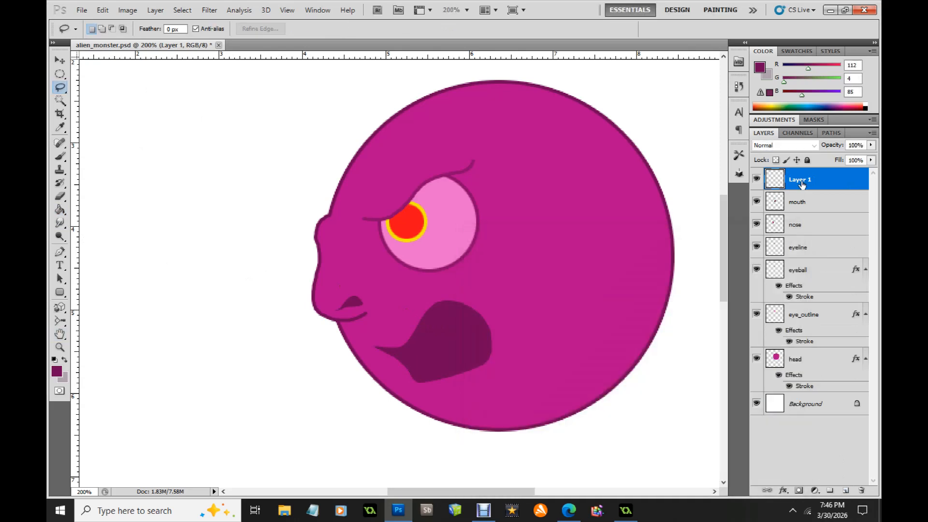
pyautogui.write('teeth')
pyautogui.press('Return')
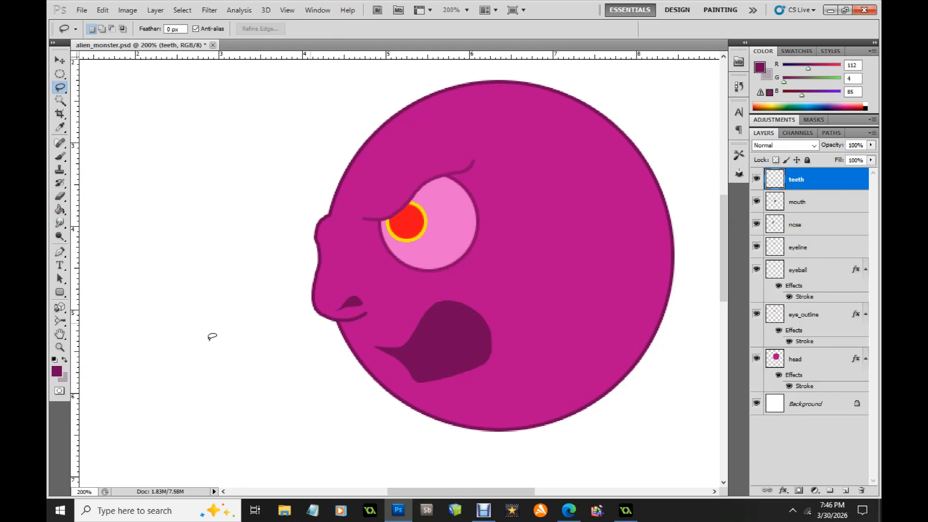
# Step: Lasso a jagged row of upper teeth along the mouth's upper-left edge, overlapping slightly outside the mouth
pyautogui.click(60, 347)
pyautogui.click(458, 357)
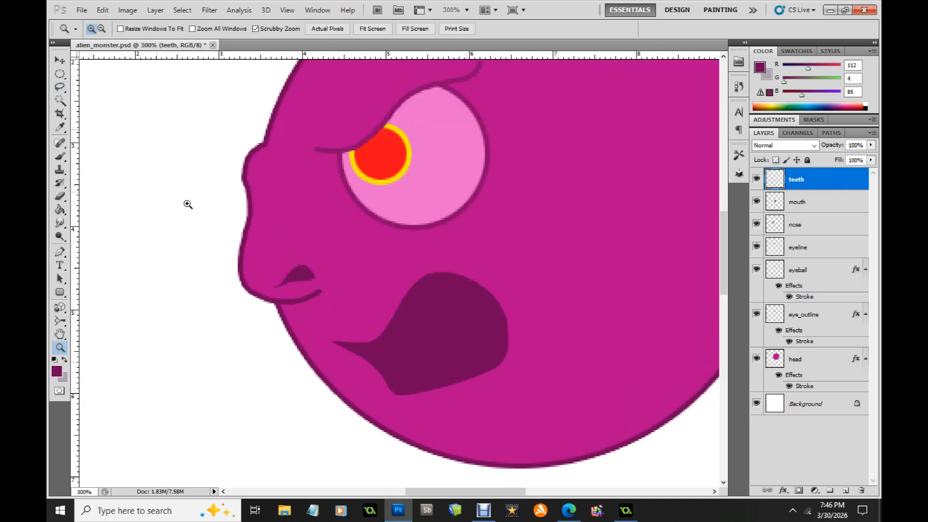
pyautogui.click(434, 284)
pyautogui.click(59, 87)
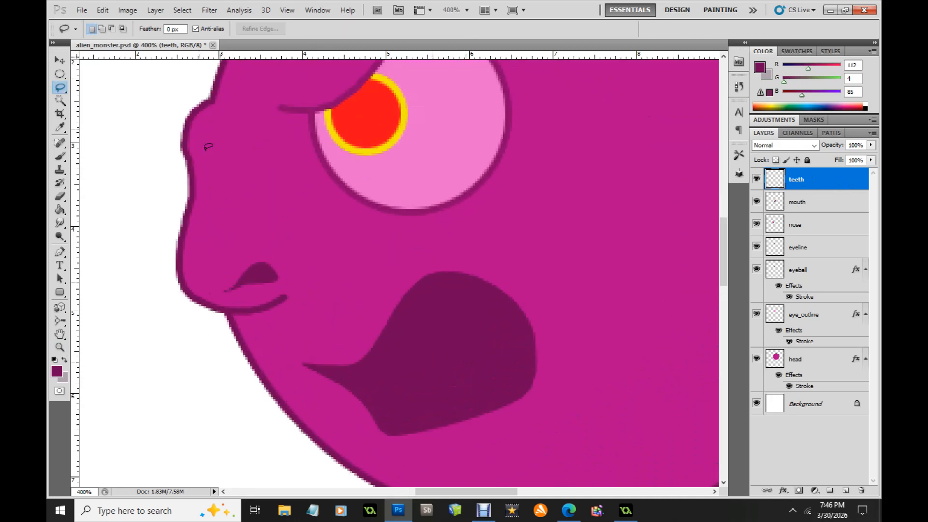
pyautogui.moveTo(452, 273)
pyautogui.mouseDown()
pyautogui.moveTo(453, 326)
pyautogui.moveTo(417, 304)
pyautogui.moveTo(422, 340)
pyautogui.moveTo(396, 330)
pyautogui.moveTo(397, 361)
pyautogui.moveTo(381, 355)
pyautogui.moveTo(380, 374)
pyautogui.moveTo(356, 344)
pyautogui.moveTo(394, 284)
pyautogui.moveTo(456, 264)
pyautogui.mouseUp()
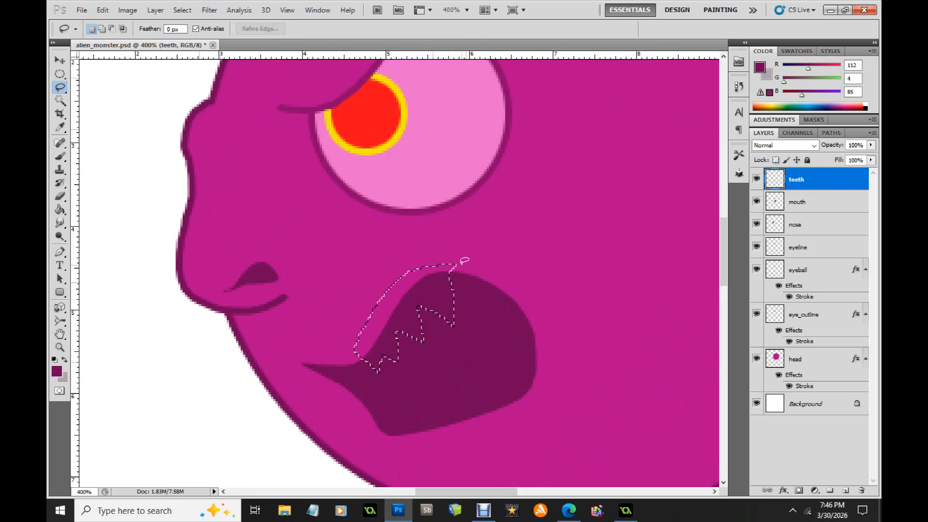
# Step: Fill the teeth selection with light pink #f4aee3 and deselect it
pyautogui.click(56, 371)
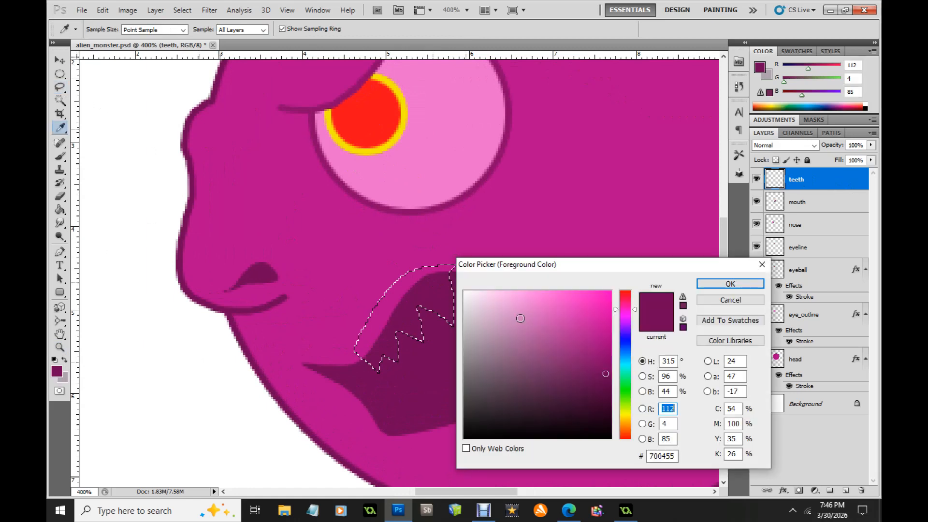
pyautogui.click(506, 297)
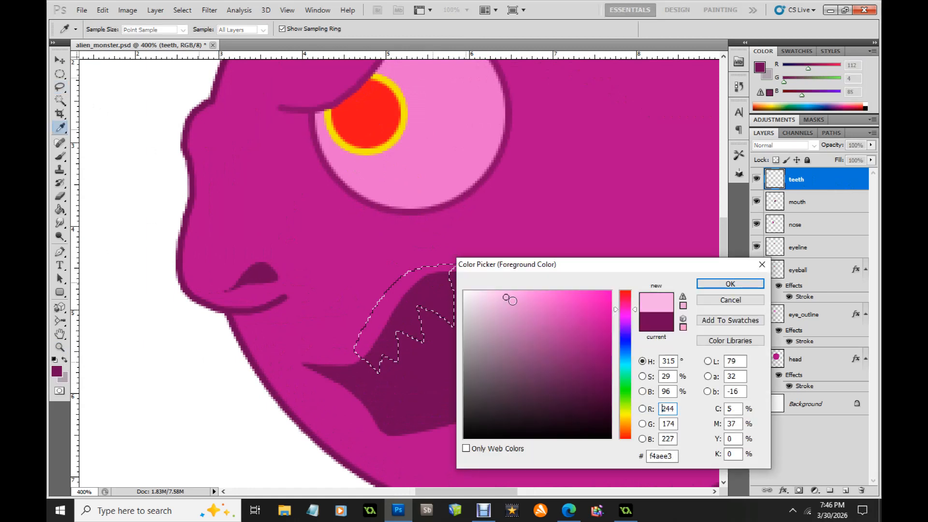
pyautogui.click(730, 283)
pyautogui.press('g')
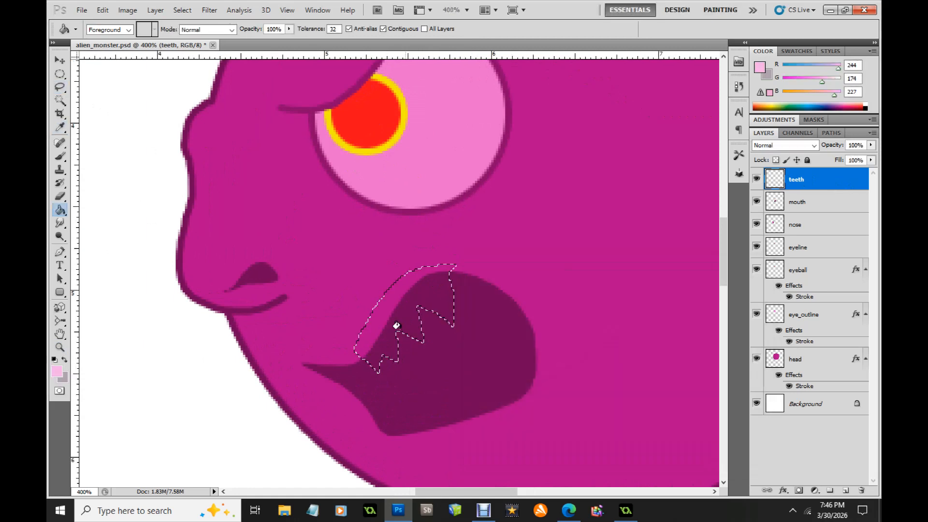
pyautogui.click(397, 301)
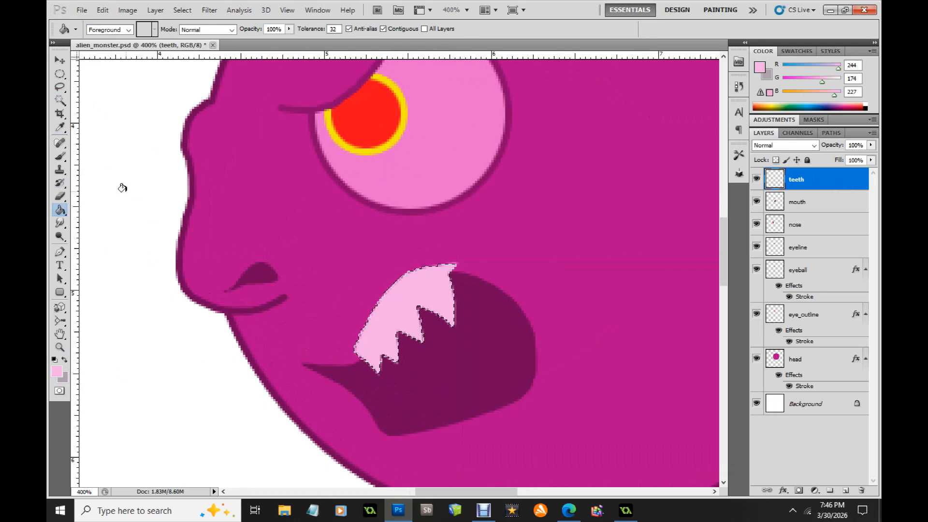
pyautogui.press('l')
pyautogui.click(132, 94)
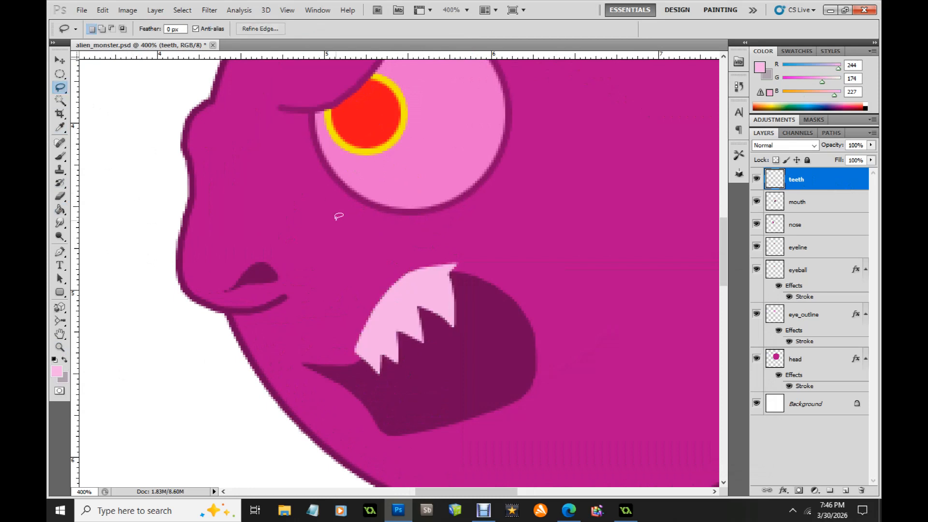
# Step: Try to create a clipping mask from the teeth and mouth layers together, and undo it
pyautogui.keyDown('shift'); pyautogui.click(817, 203); pyautogui.keyUp('shift')
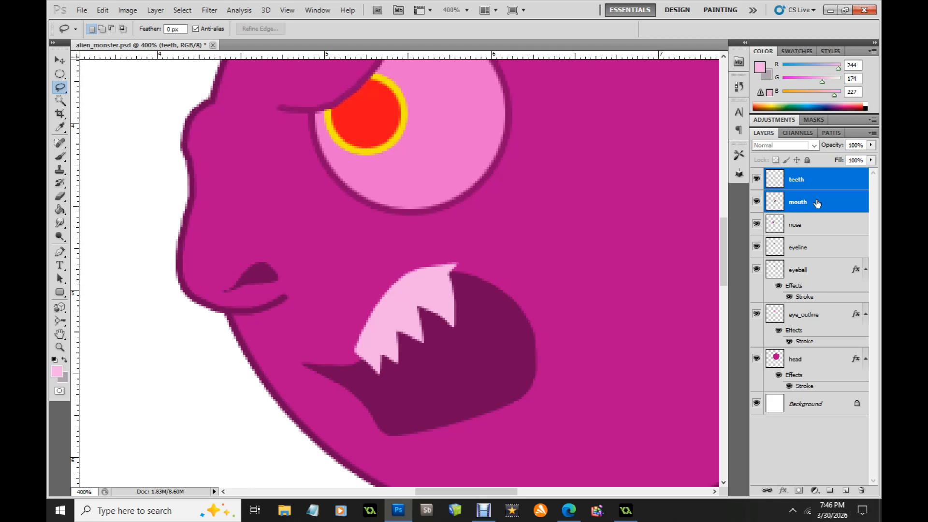
pyautogui.rightClick(817, 203)
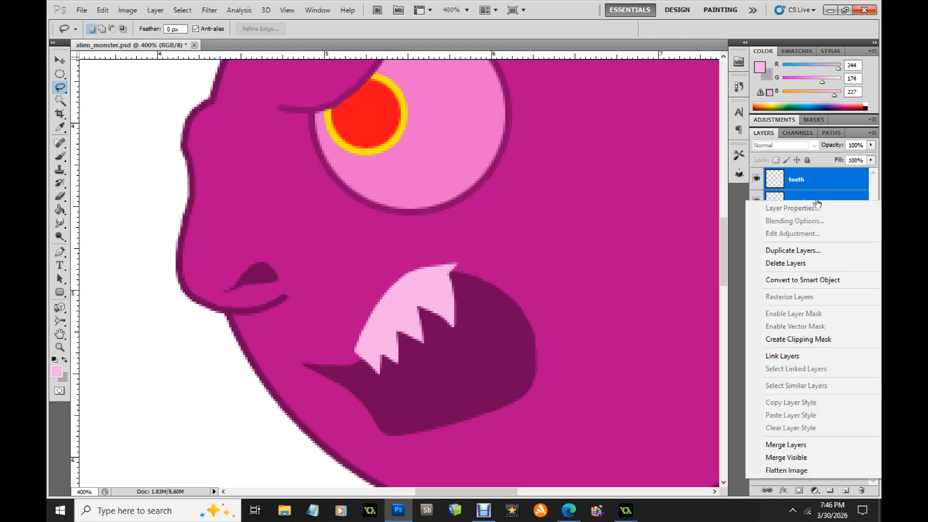
pyautogui.click(813, 339)
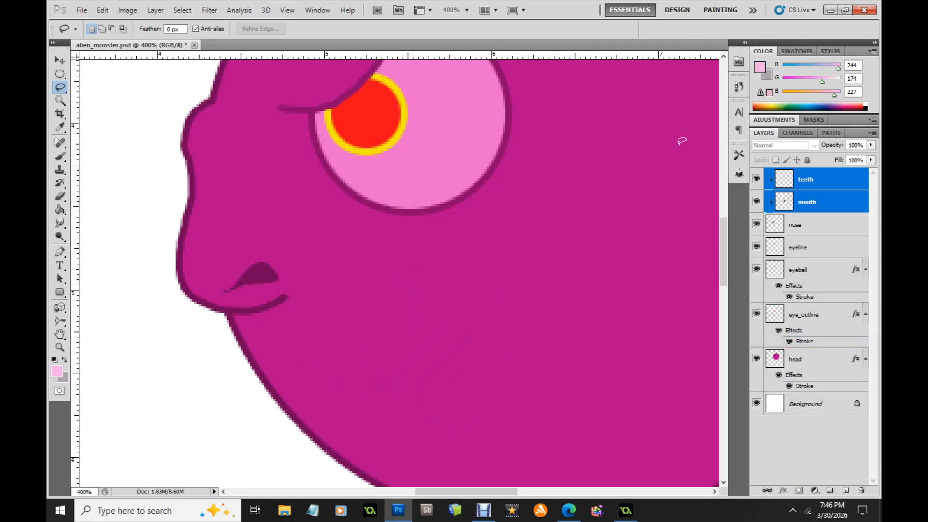
pyautogui.click(103, 10)
pyautogui.click(118, 20)
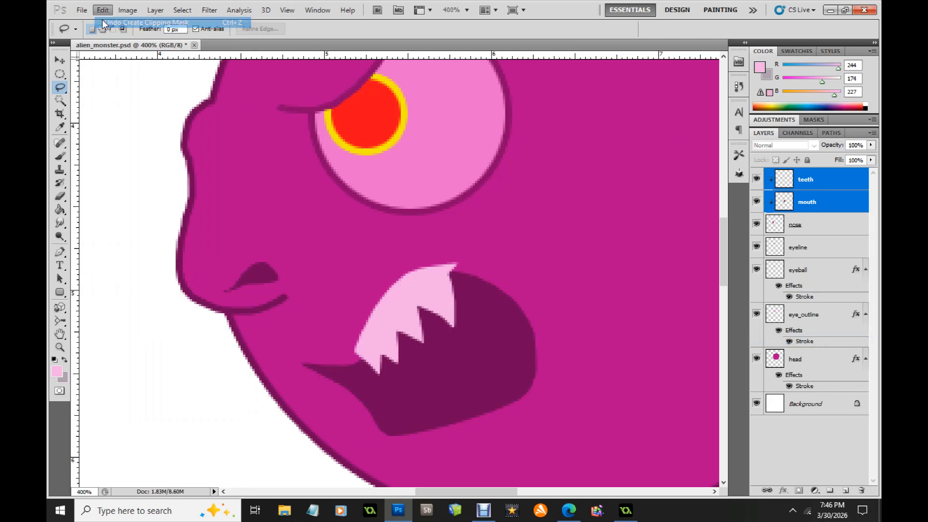
# Step: Clip only the teeth layer to the mouth layer with a clipping mask
pyautogui.click(815, 179)
pyautogui.rightClick(815, 179)
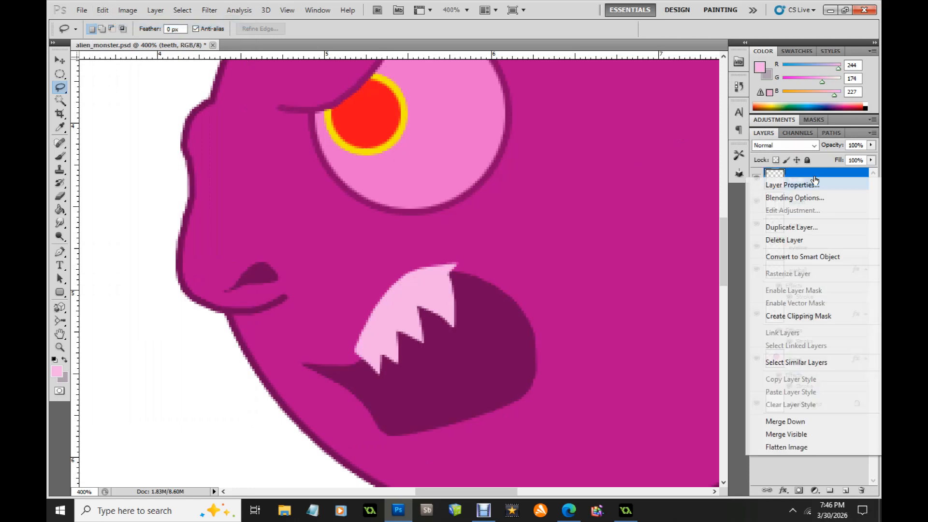
pyautogui.click(822, 315)
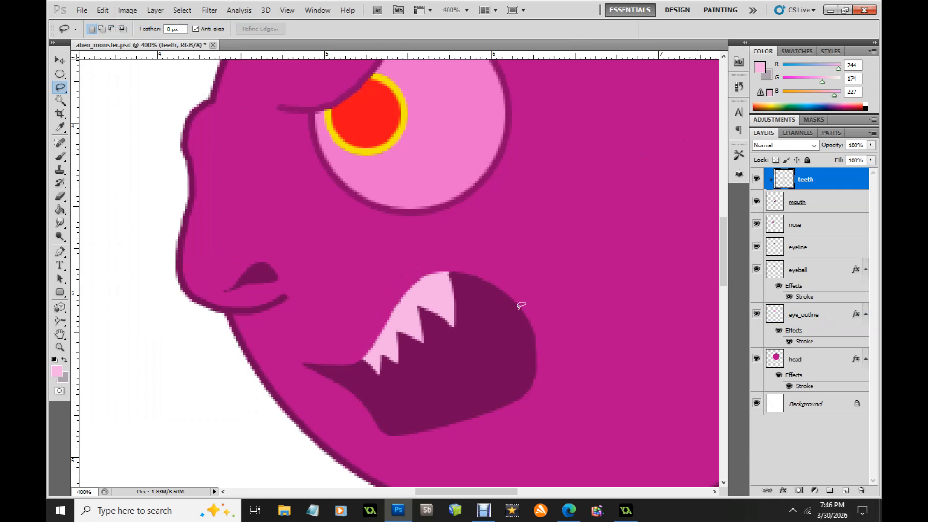
# Step: Nudge the upper teeth slightly upward and place a duplicate of them in the lower part of the mouth
pyautogui.click(61, 60)
pyautogui.moveTo(430, 321)
pyautogui.mouseDown()
pyautogui.moveTo(461, 347)
pyautogui.moveTo(453, 299)
pyautogui.moveTo(443, 303)
pyautogui.moveTo(498, 350)
pyautogui.mouseUp()
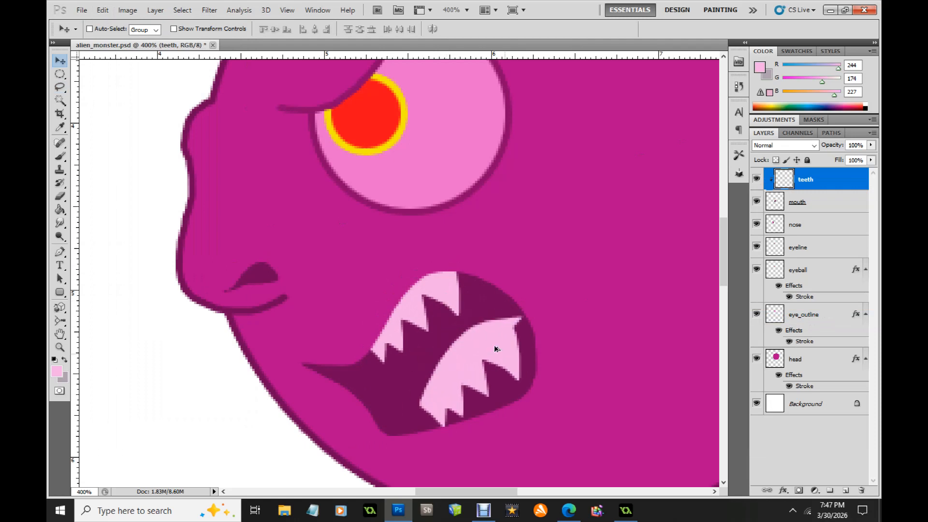
# Step: Flip the duplicated teeth horizontally and vertically, and position them along the mouth's lower-right edge
pyautogui.click(103, 10)
pyautogui.moveTo(160, 238)
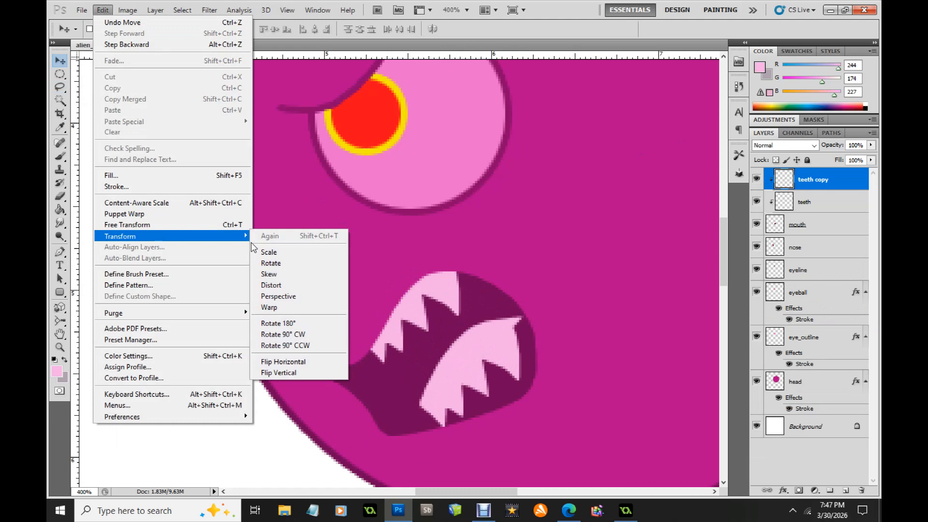
pyautogui.click(284, 363)
pyautogui.click(102, 10)
pyautogui.moveTo(162, 237)
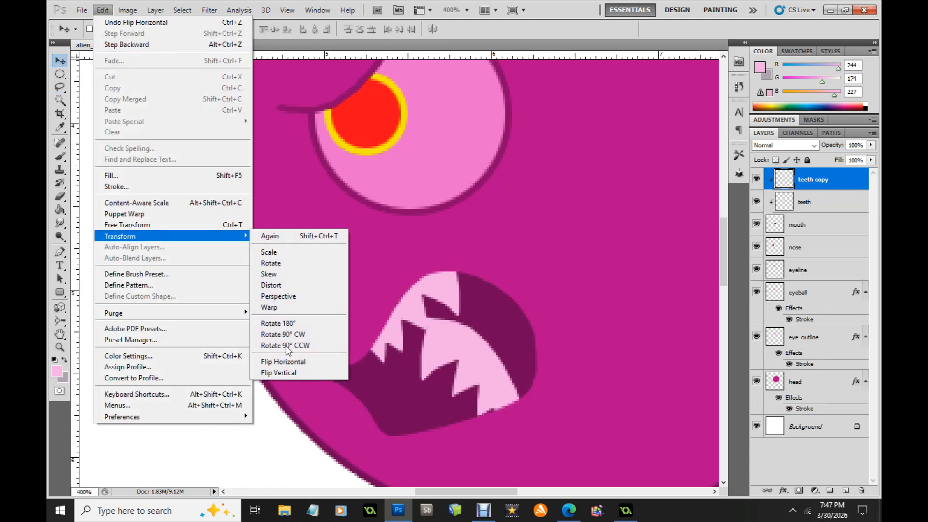
pyautogui.click(274, 373)
pyautogui.moveTo(514, 361); pyautogui.dragTo(525, 384)
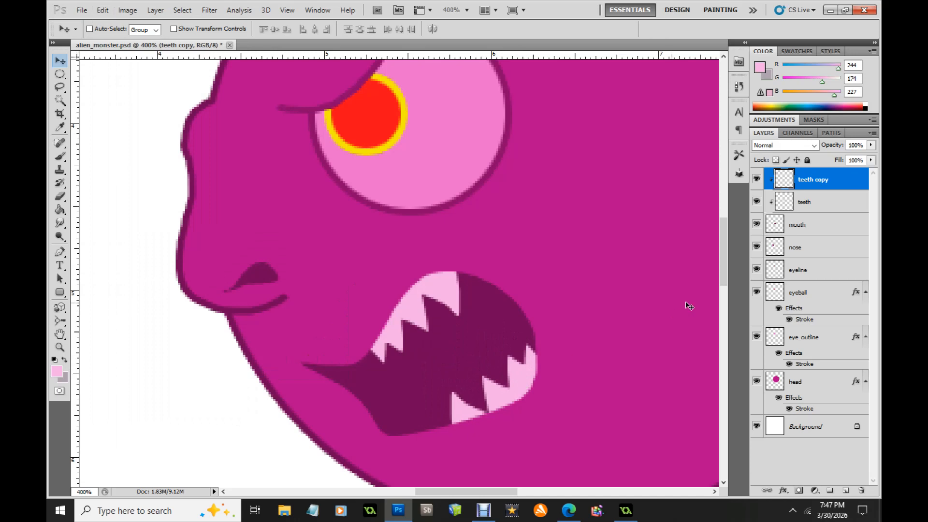
# Step: Add a new layer directly above the head layer and name it bottom_under_eye_outline
pyautogui.click(823, 335)
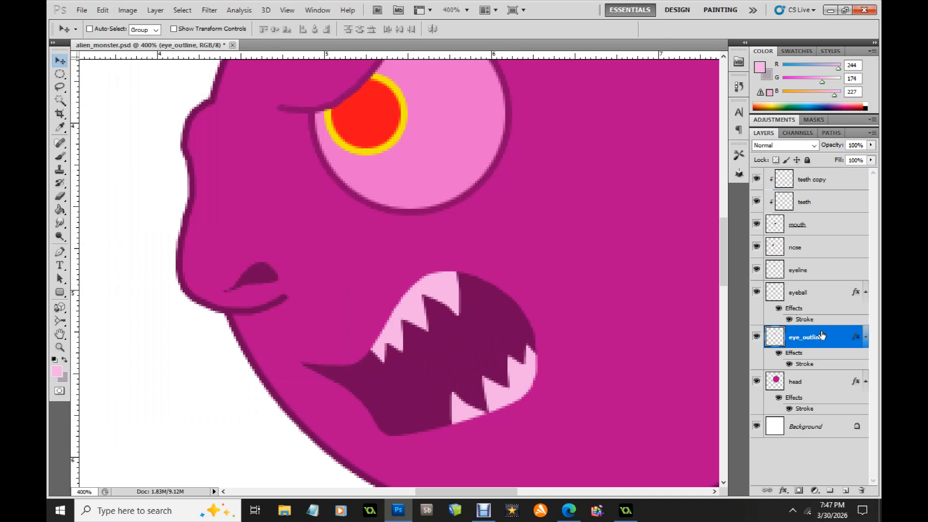
pyautogui.click(824, 381)
pyautogui.click(845, 492)
pyautogui.doubleClick(805, 382)
pyautogui.write('bottom')
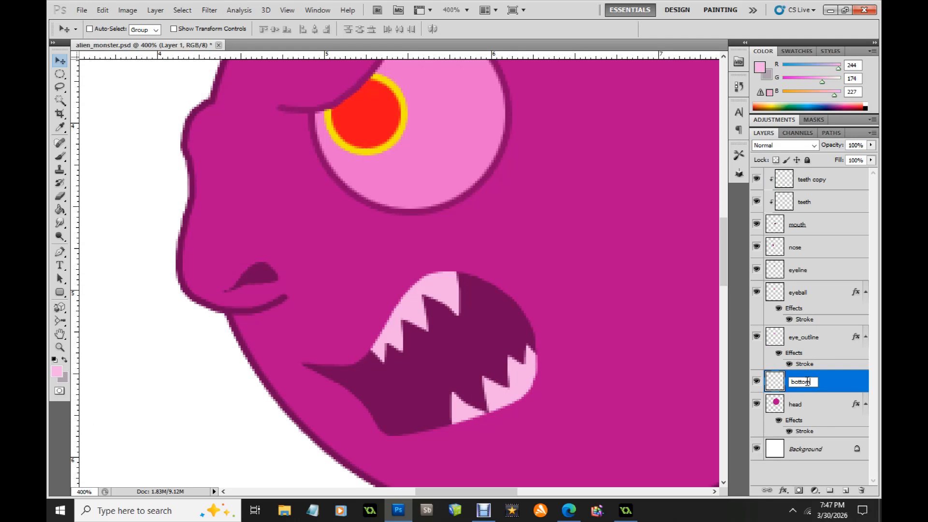
pyautogui.write('u')
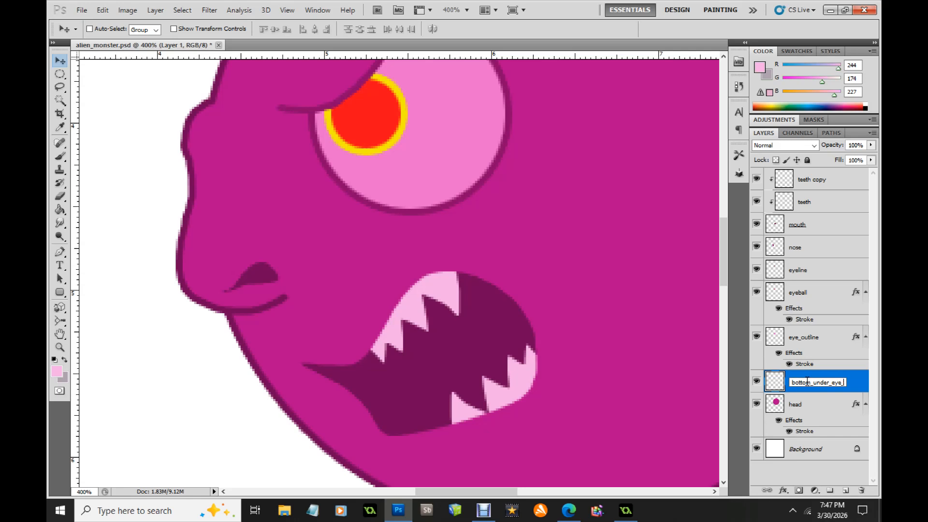
pyautogui.write('ine')
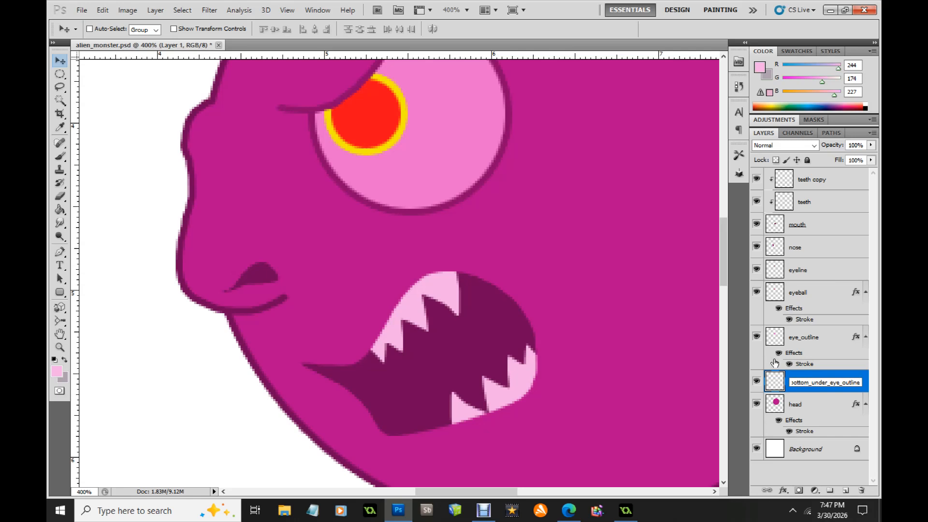
pyautogui.click(778, 386)
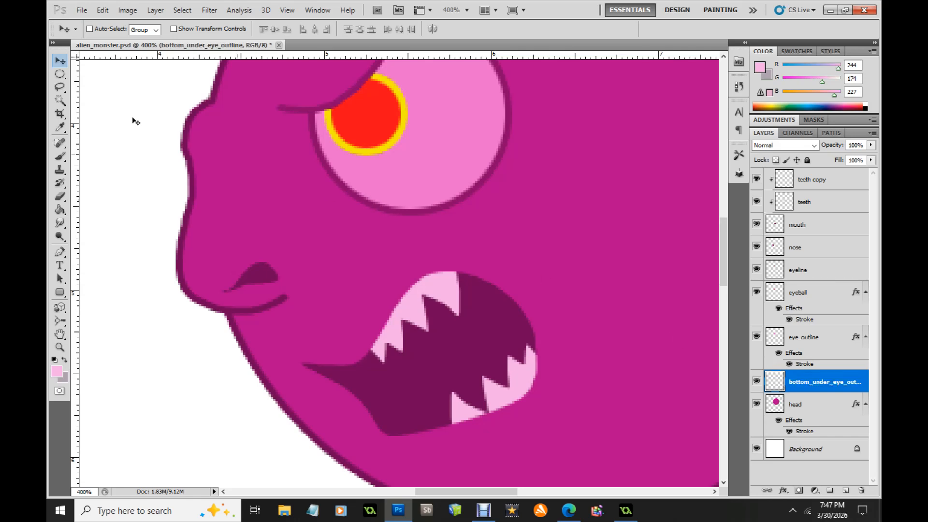
# Step: Lasso a curved eyelid shape overlapping the eye's lower-right edge, and fill it with the head's magenta
pyautogui.click(60, 87)
pyautogui.moveTo(352, 216)
pyautogui.mouseDown()
pyautogui.moveTo(511, 140)
pyautogui.moveTo(517, 195)
pyautogui.moveTo(407, 248)
pyautogui.moveTo(344, 220)
pyautogui.mouseUp()
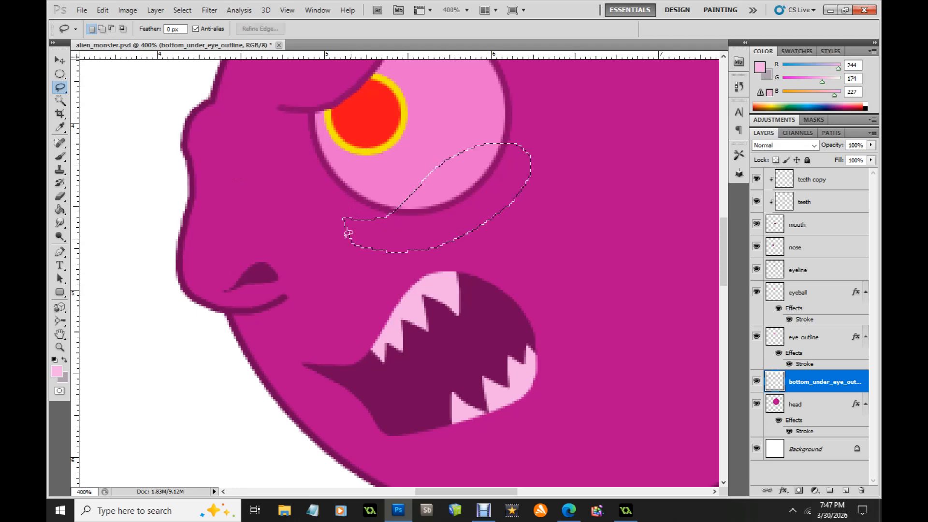
pyautogui.click(60, 127)
pyautogui.click(251, 172)
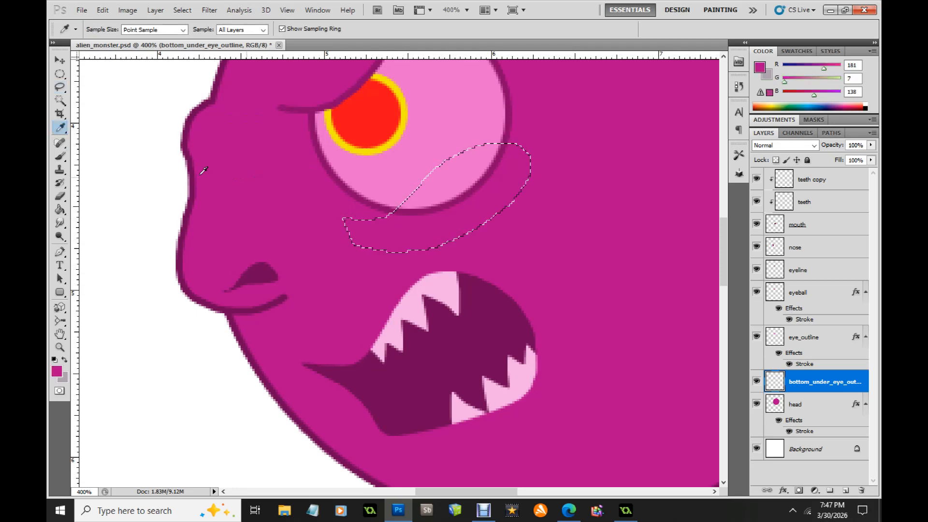
pyautogui.click(60, 210)
pyautogui.click(411, 232)
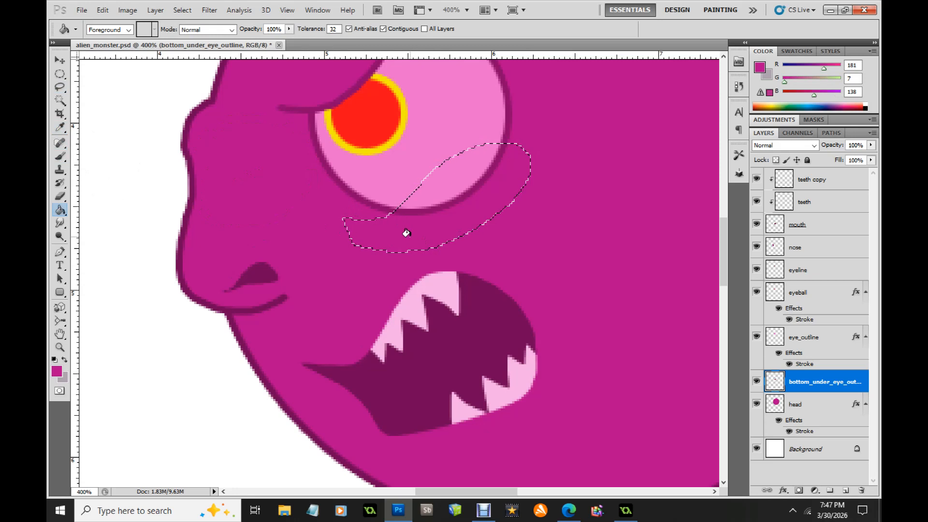
pyautogui.click(66, 89)
pyautogui.hotkey('ctrl', 'd')
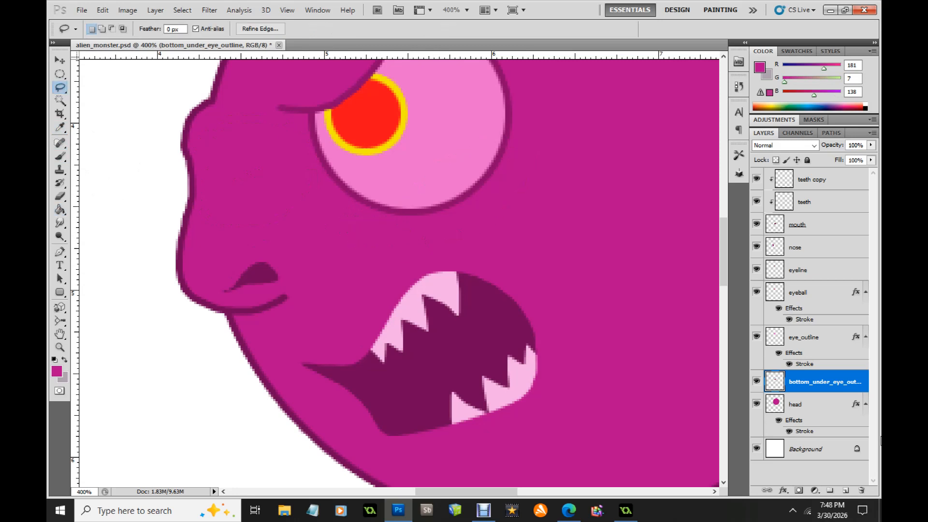
# Step: Move the bottom_under_eye_outline layer above the eyeball layer and add an outside stroke in the eye outline's dark magenta, #890568
pyautogui.moveTo(803, 382); pyautogui.dragTo(810, 284)
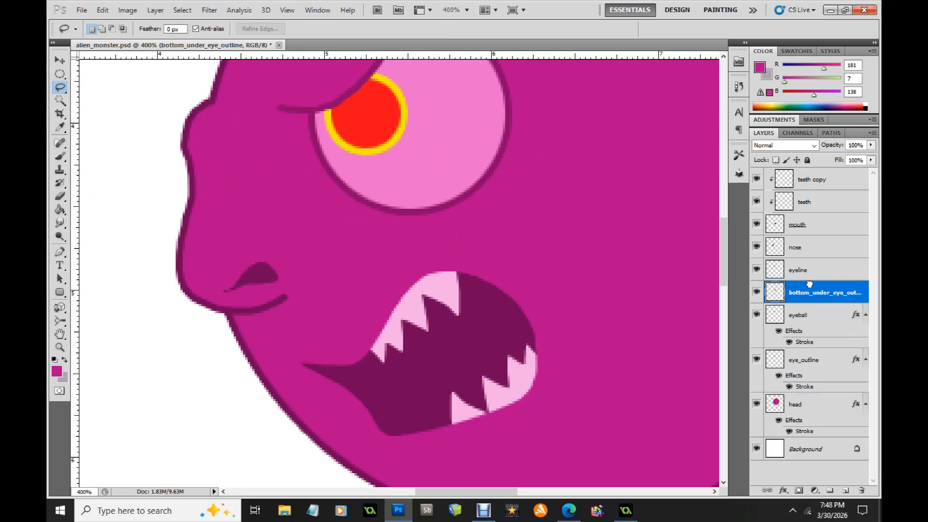
pyautogui.click(784, 491)
pyautogui.click(799, 481)
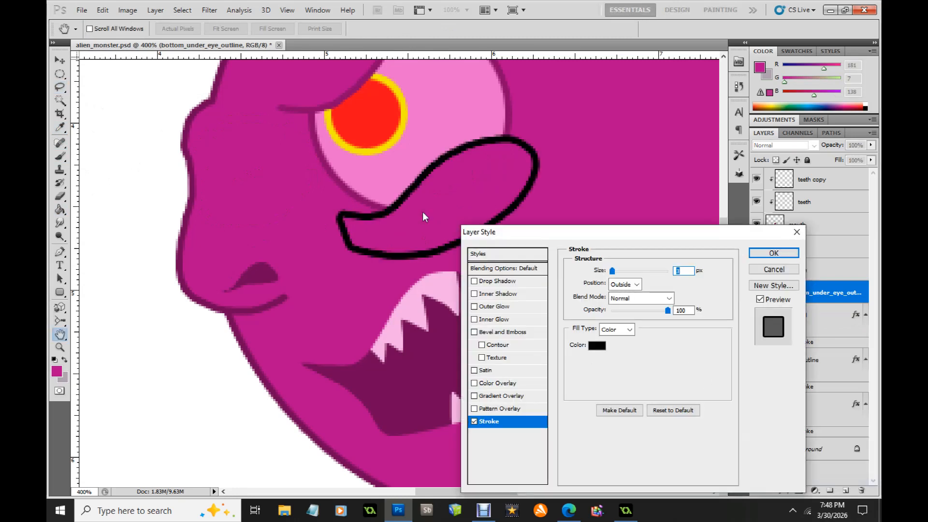
pyautogui.click(597, 345)
pyautogui.click(381, 205)
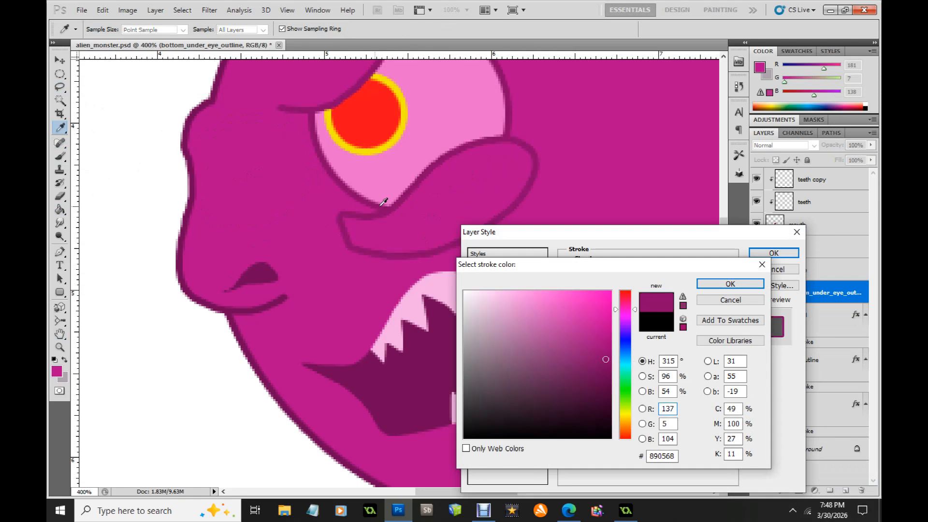
pyautogui.click(730, 284)
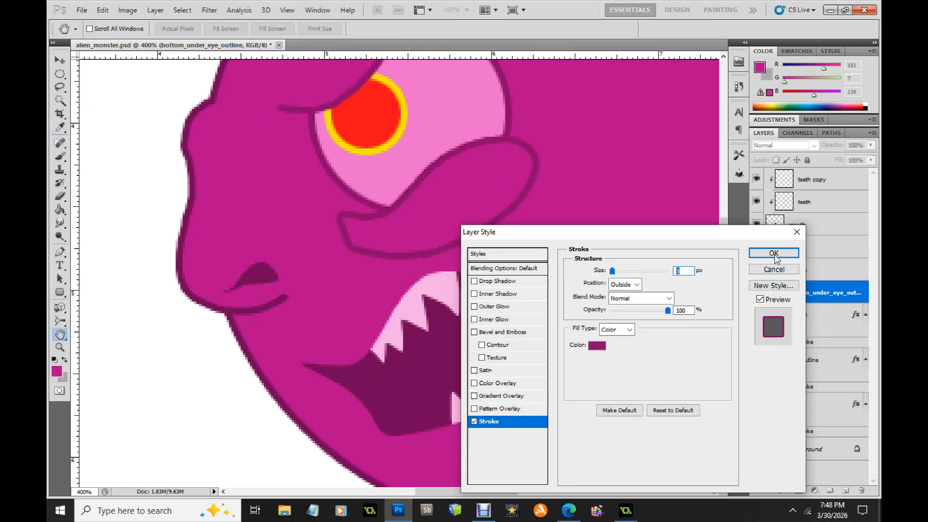
pyautogui.press('Return')
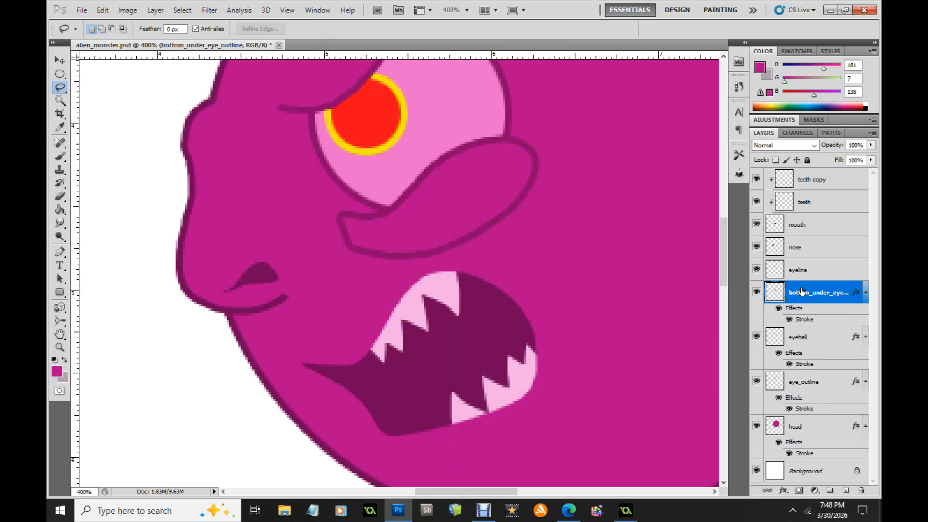
# Step: Convert the bottom_under_eye_outline layer to a smart object and rasterize it to flatten its stroke
pyautogui.rightClick(801, 291)
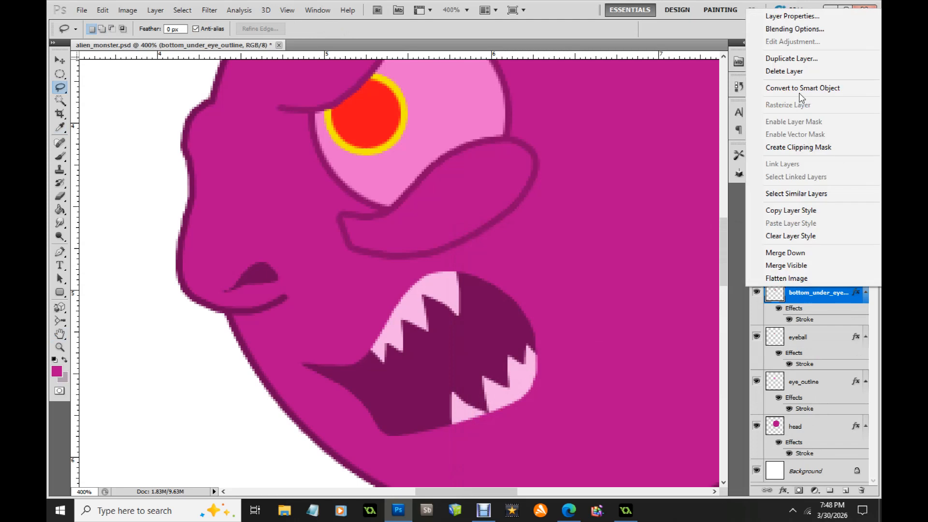
pyautogui.click(799, 91)
pyautogui.rightClick(816, 293)
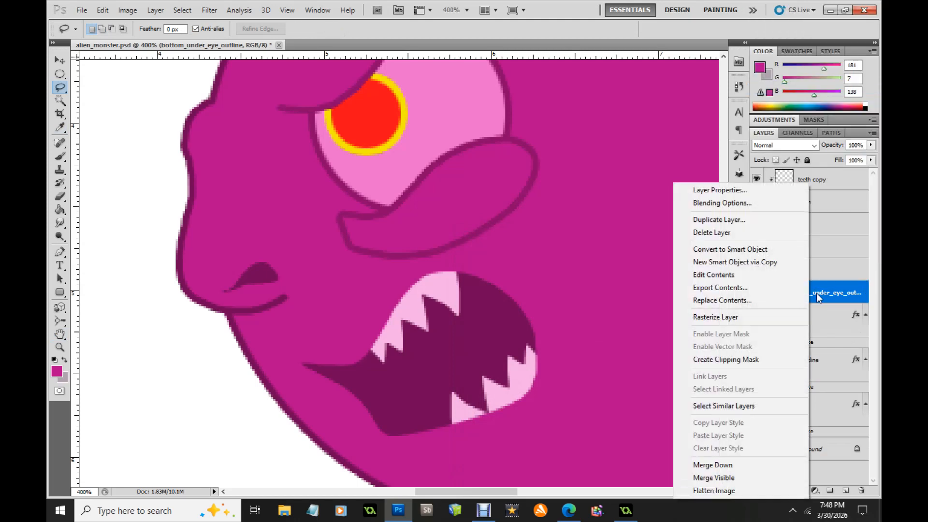
pyautogui.click(758, 320)
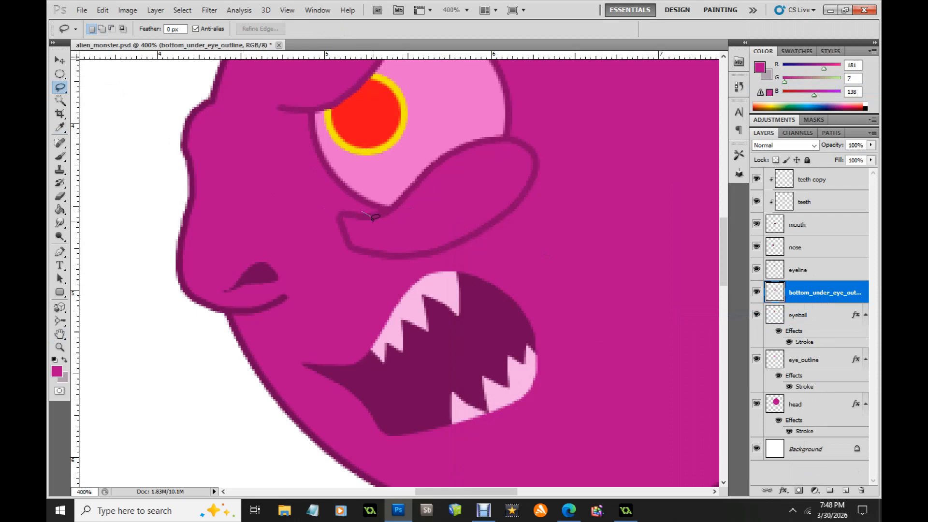
# Step: Cover the eyelid shape's outer and lower outline with a lassoed area of head magenta, keeping the line along the eye
pyautogui.moveTo(393, 237)
pyautogui.mouseDown()
pyautogui.moveTo(494, 170)
pyautogui.moveTo(553, 205)
pyautogui.moveTo(431, 268)
pyautogui.moveTo(323, 256)
pyautogui.moveTo(333, 197)
pyautogui.moveTo(360, 210)
pyautogui.mouseUp()
pyautogui.press('i')
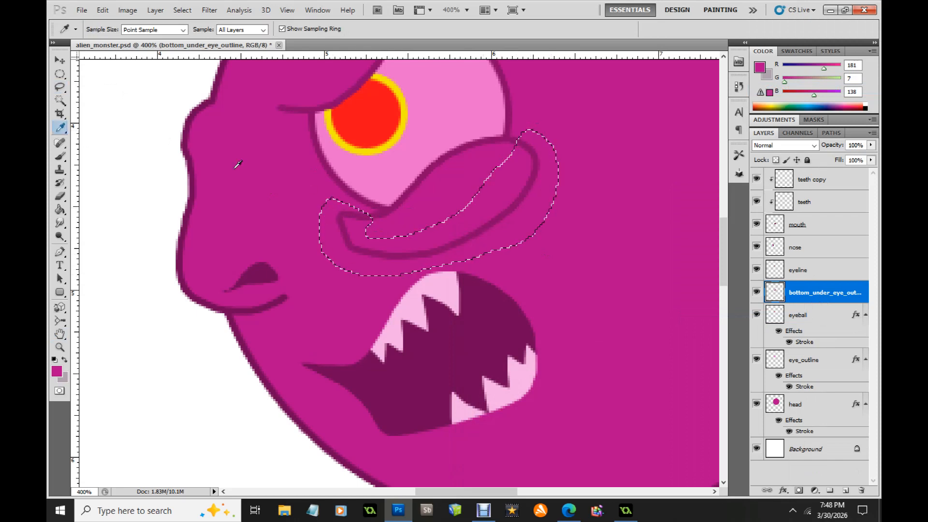
pyautogui.click(245, 170)
pyautogui.press('l')
pyautogui.hotkey('alt', 'BackSpace')
pyautogui.hotkey('ctrl', 'd')
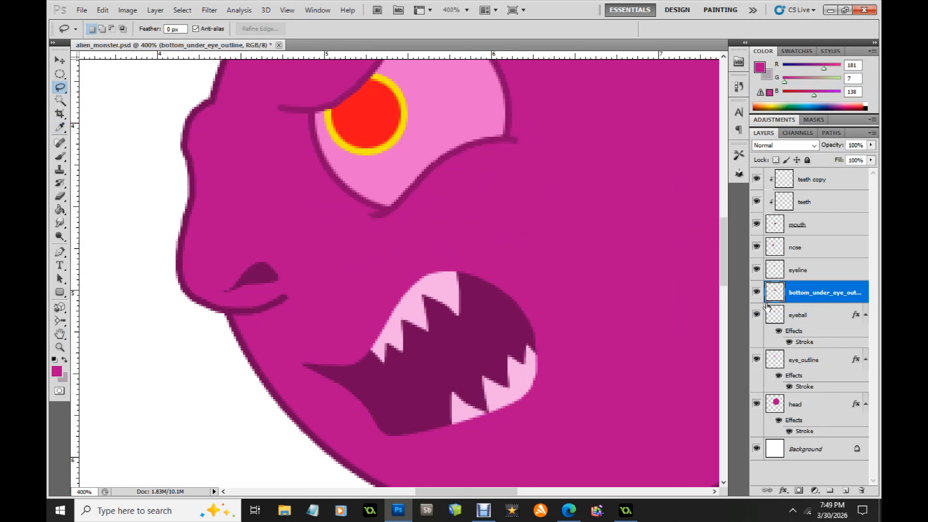
# Step: On the nose layer, lasso a curved crease above the nostril and paint it with the nostril's dark purple
pyautogui.click(809, 248)
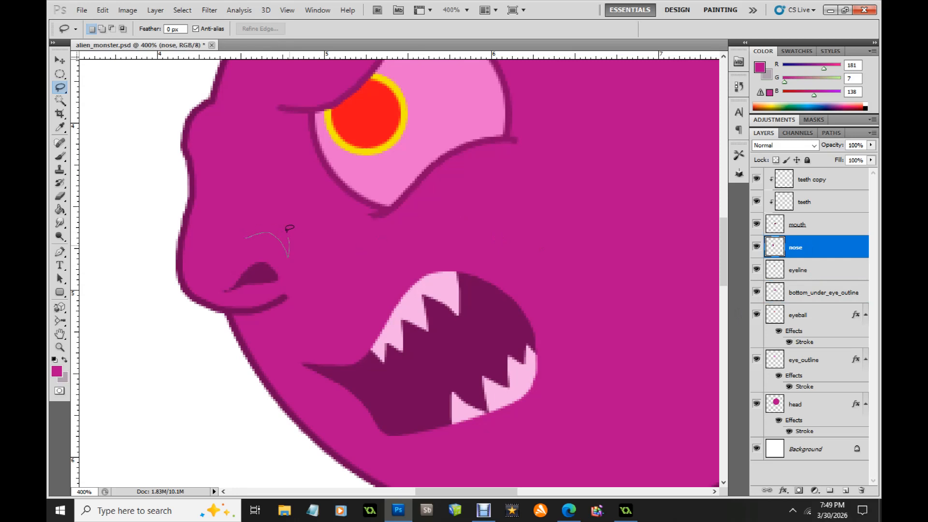
pyautogui.moveTo(251, 228); pyautogui.dragTo(246, 236)
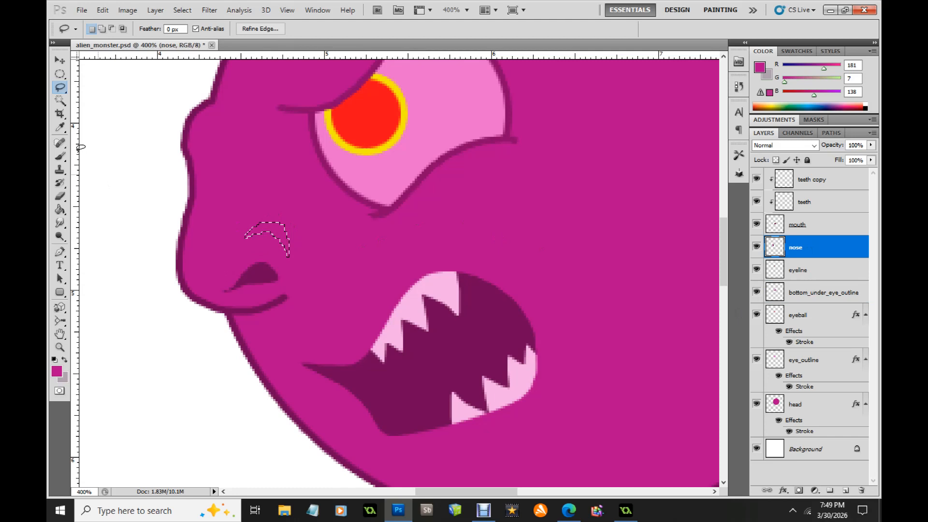
pyautogui.click(60, 127)
pyautogui.click(256, 269)
pyautogui.click(60, 156)
pyautogui.click(296, 241)
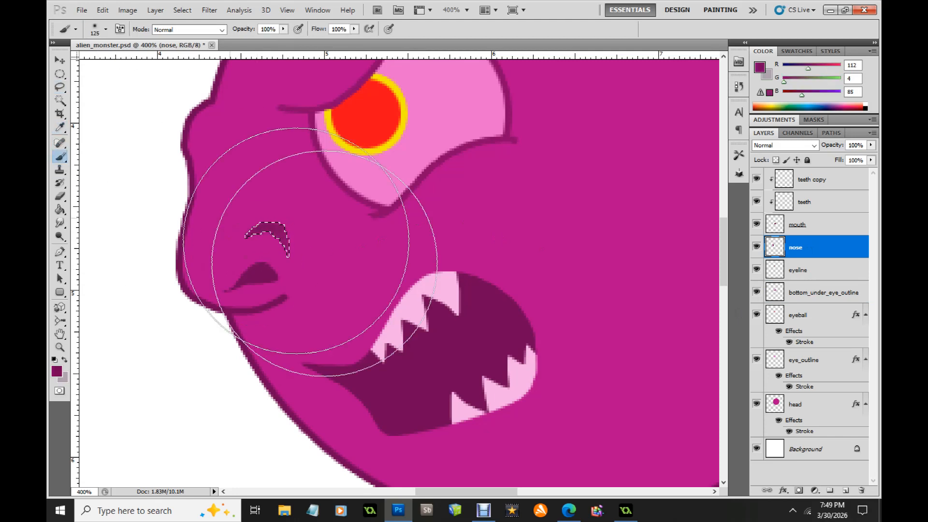
pyautogui.click(60, 87)
pyautogui.hotkey('ctrl', 'd')
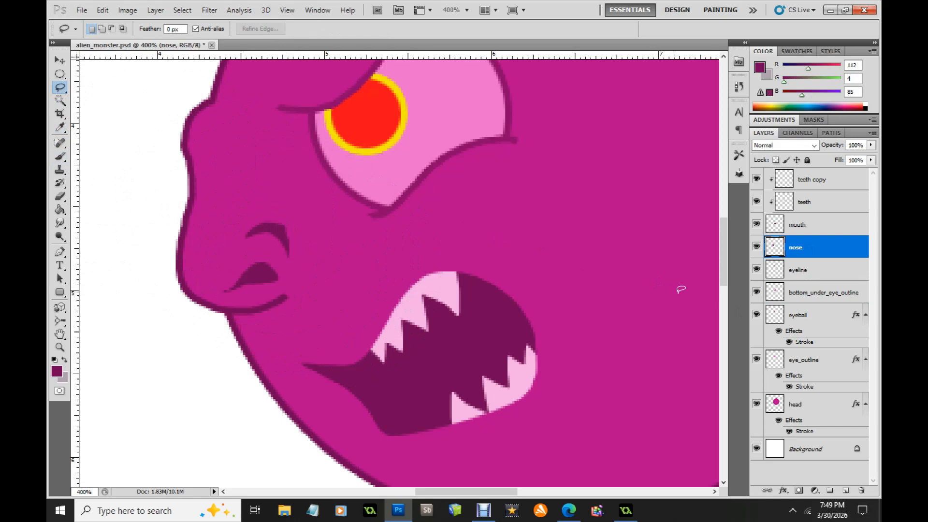
# Step: On the mouth layer, lasso a thin curved lip crease below the mouth's lower-right edge and paint it dark purple
pyautogui.moveTo(726, 279); pyautogui.dragTo(726, 310)
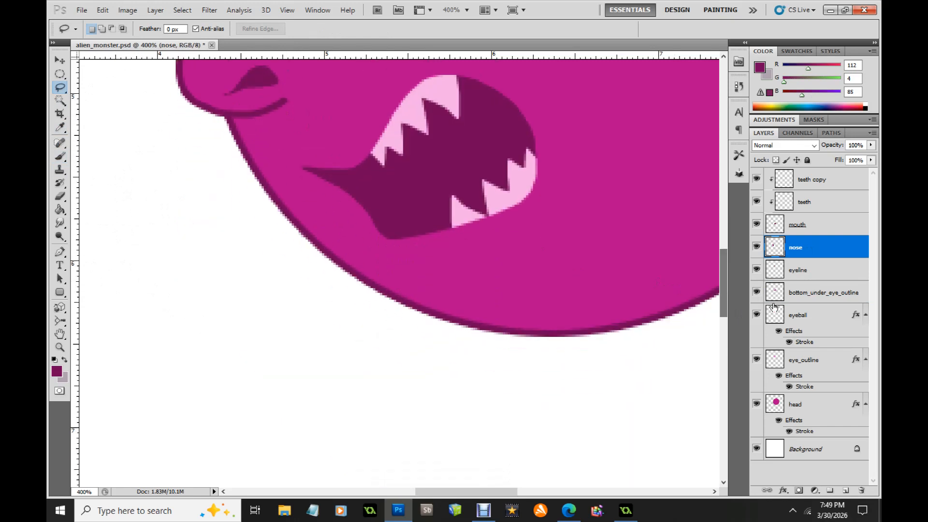
pyautogui.click(815, 295)
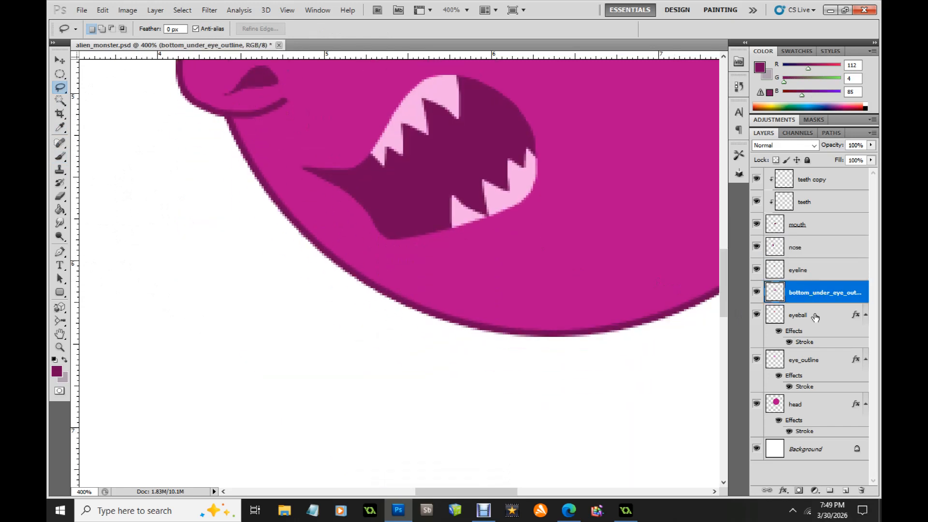
pyautogui.click(808, 227)
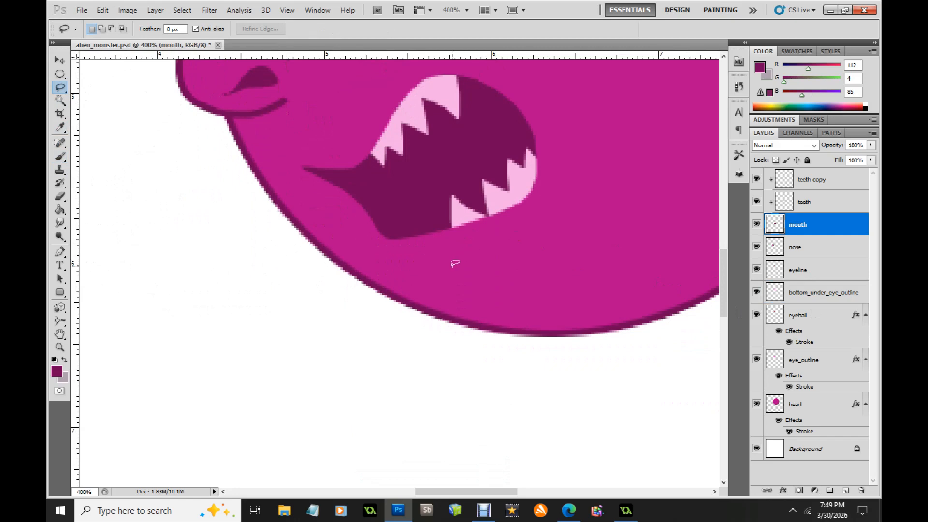
pyautogui.moveTo(553, 222)
pyautogui.mouseDown()
pyautogui.moveTo(517, 258)
pyautogui.moveTo(446, 270)
pyautogui.moveTo(553, 247)
pyautogui.moveTo(522, 257)
pyautogui.mouseUp()
pyautogui.click(61, 158)
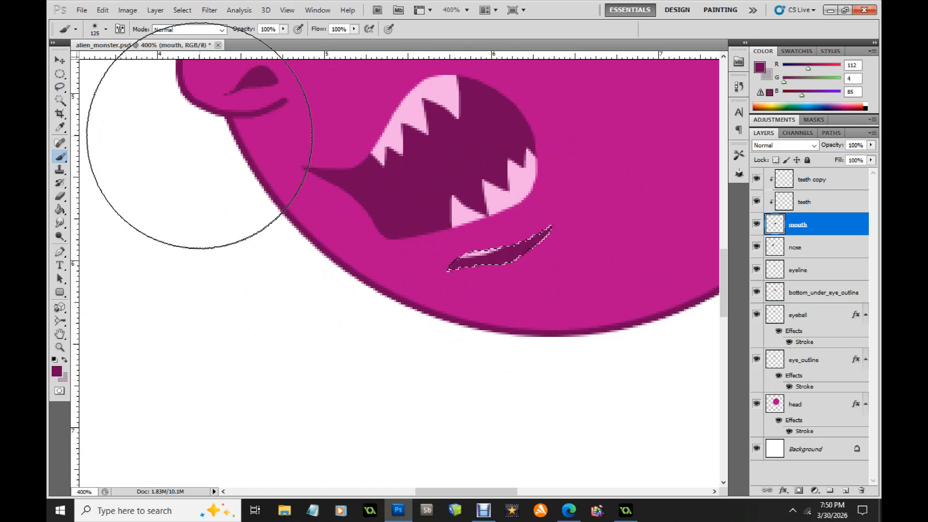
pyautogui.click(59, 88)
pyautogui.click(144, 92)
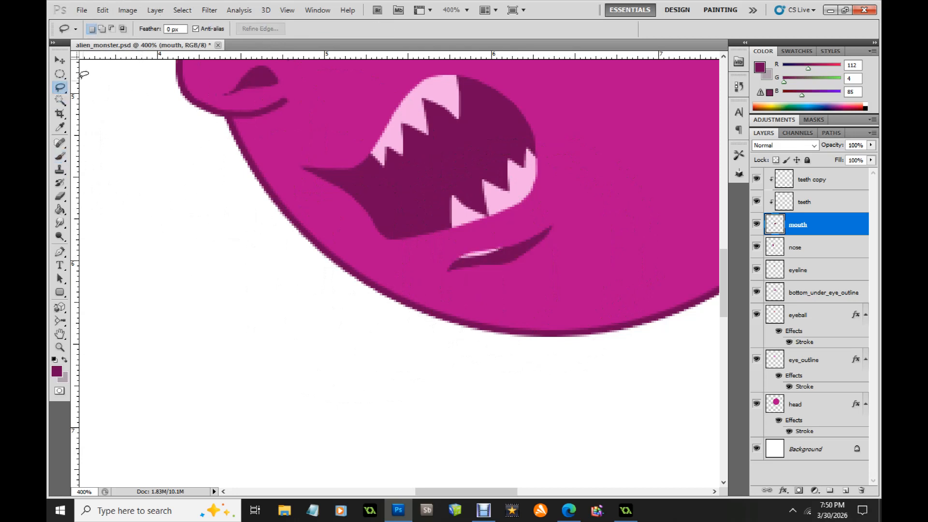
# Step: On the teeth copy layer, lasso the stray light pink patch over the lip crease and delete it
pyautogui.click(60, 62)
pyautogui.rightClick(490, 197)
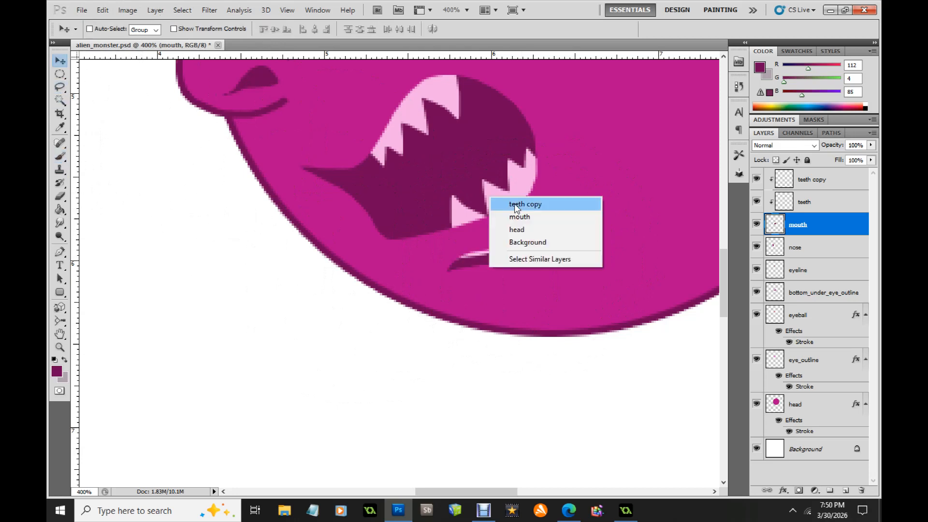
pyautogui.click(515, 207)
pyautogui.click(58, 88)
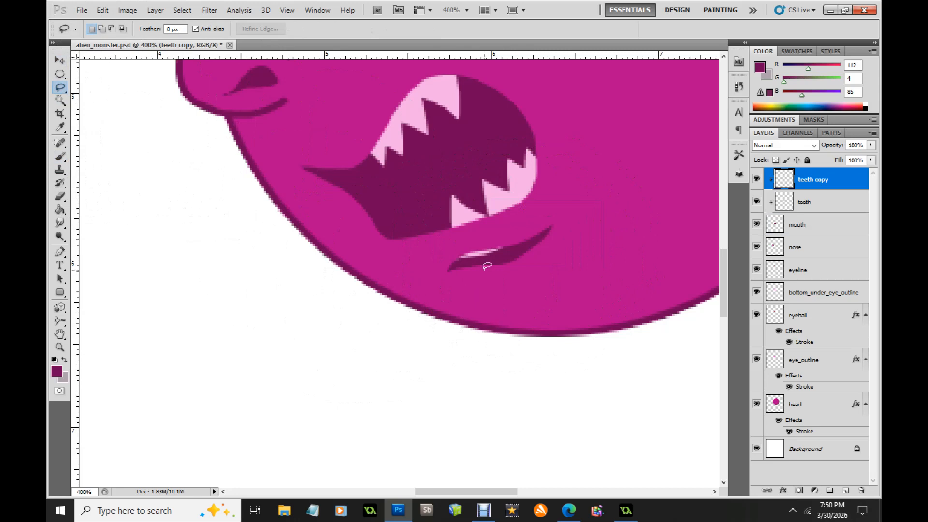
pyautogui.moveTo(507, 237)
pyautogui.mouseDown()
pyautogui.moveTo(454, 250)
pyautogui.moveTo(486, 263)
pyautogui.moveTo(513, 238)
pyautogui.mouseUp()
pyautogui.press('Delete')
pyautogui.hotkey('ctrl', 'd')
pyautogui.click(60, 347)
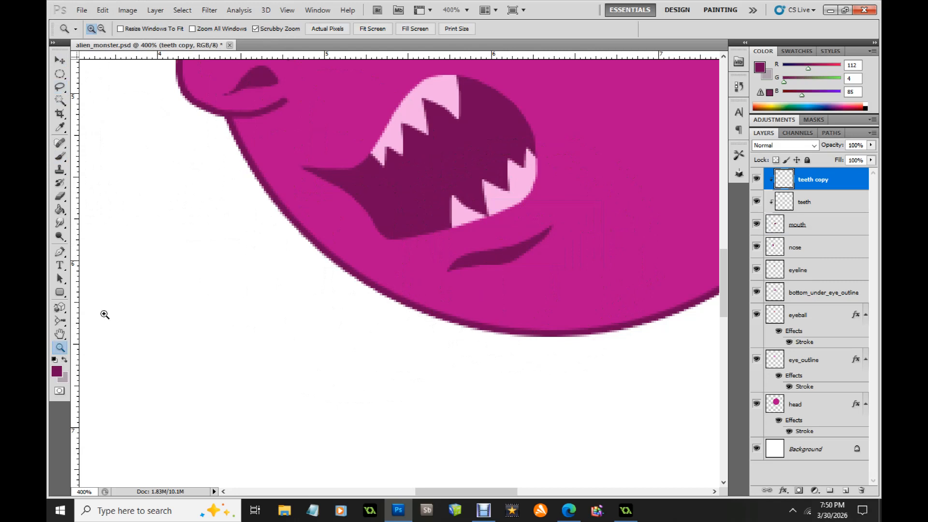
# Step: Save the alien monster document
pyautogui.click(101, 29)
pyautogui.moveTo(370, 151); pyautogui.dragTo(371, 152)
pyautogui.moveTo(720, 262); pyautogui.dragTo(723, 234)
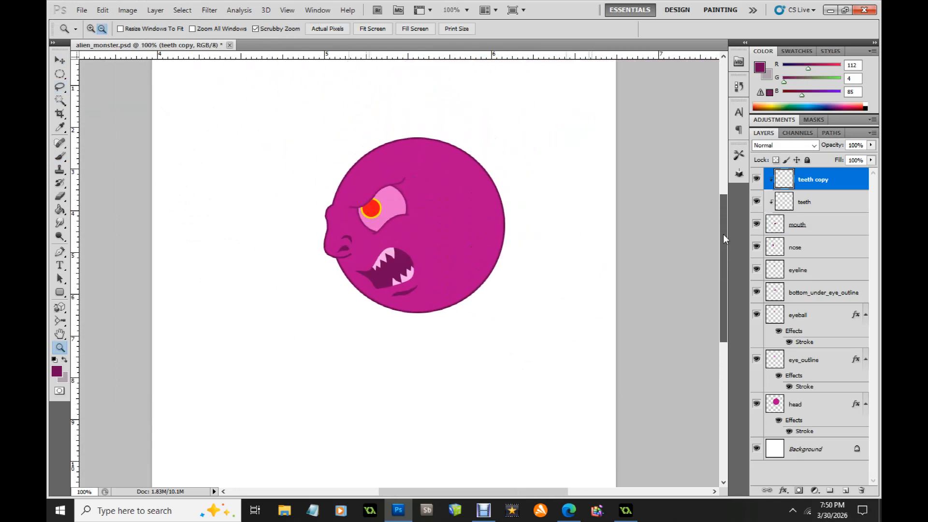
pyautogui.click(81, 10)
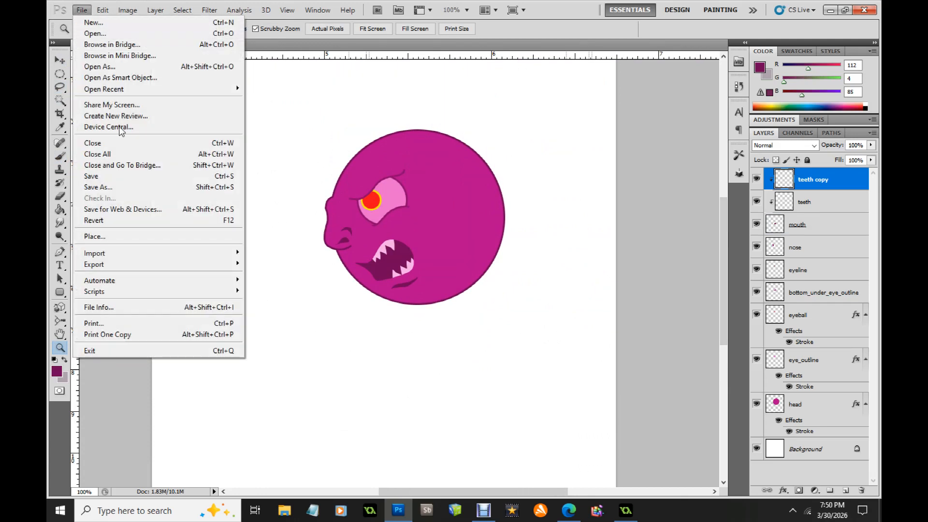
pyautogui.click(114, 177)
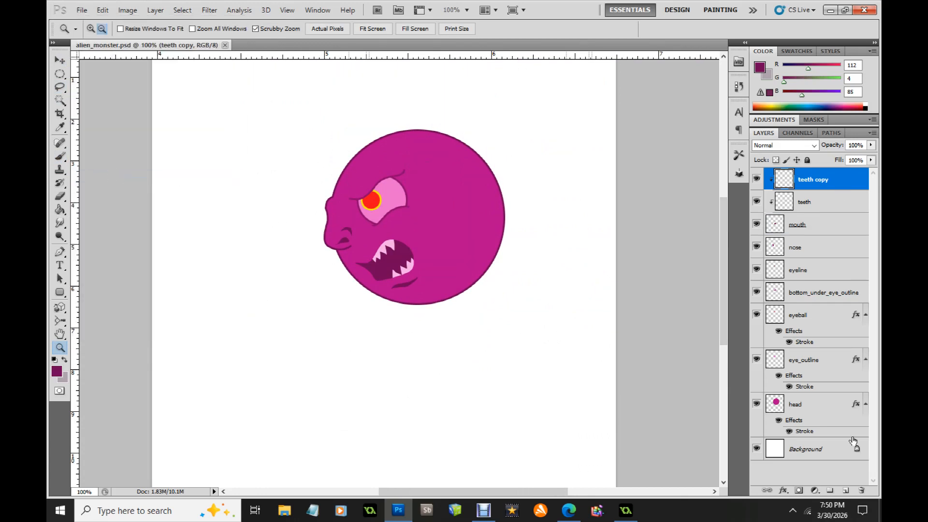
# Step: Add a new layer above the teeth copy layer and name it "hear"
pyautogui.click(844, 492)
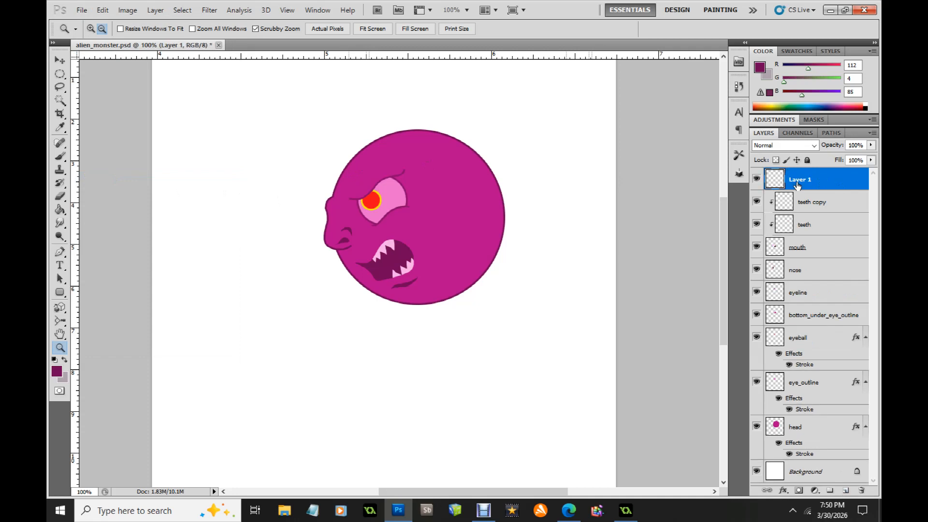
pyautogui.doubleClick(798, 186)
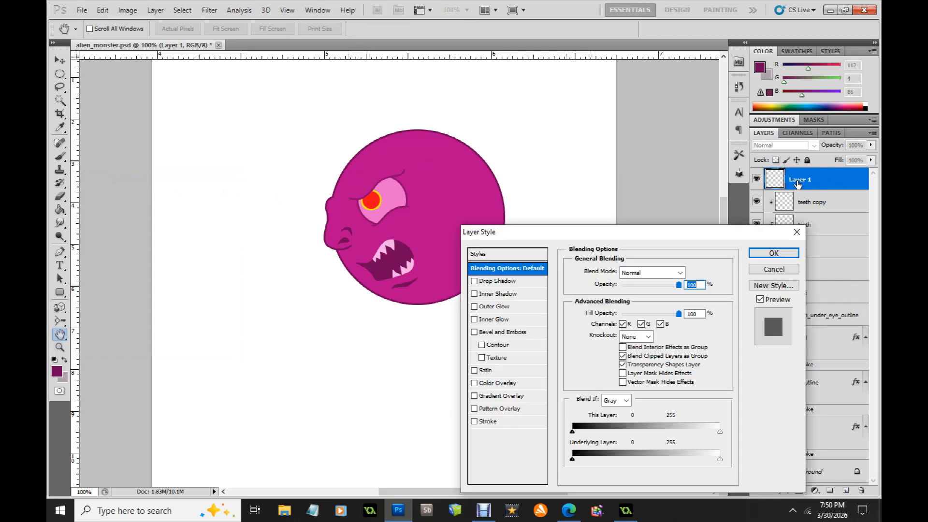
pyautogui.click(774, 270)
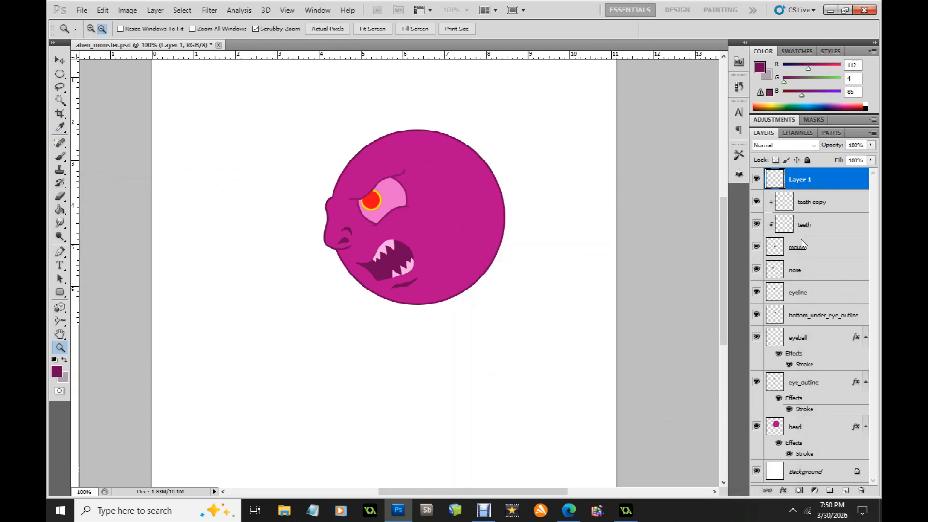
pyautogui.doubleClick(798, 179)
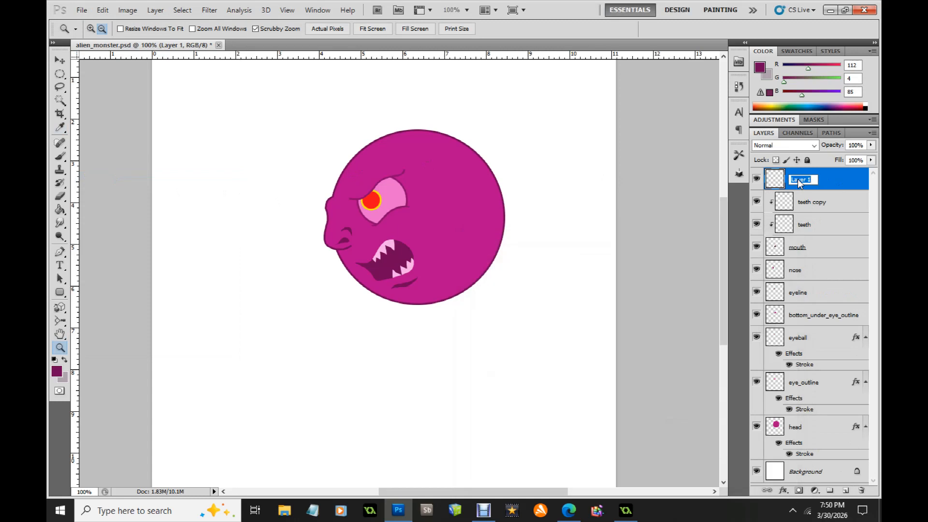
pyautogui.write('hea')
pyautogui.click(61, 60)
# Step: Lasso a large ear shape on the head's upper right side, with its tip past the outline, and fill it with head magenta
pyautogui.click(61, 348)
pyautogui.click(91, 28)
pyautogui.click(483, 126)
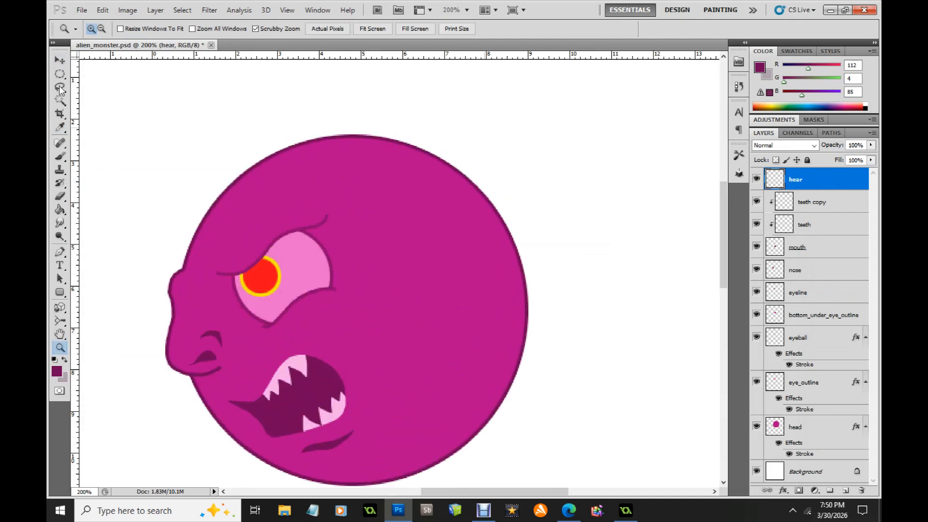
pyautogui.click(60, 87)
pyautogui.moveTo(381, 227)
pyautogui.mouseDown()
pyautogui.moveTo(410, 167)
pyautogui.moveTo(457, 155)
pyautogui.moveTo(487, 241)
pyautogui.moveTo(462, 307)
pyautogui.moveTo(423, 316)
pyautogui.moveTo(382, 227)
pyautogui.mouseUp()
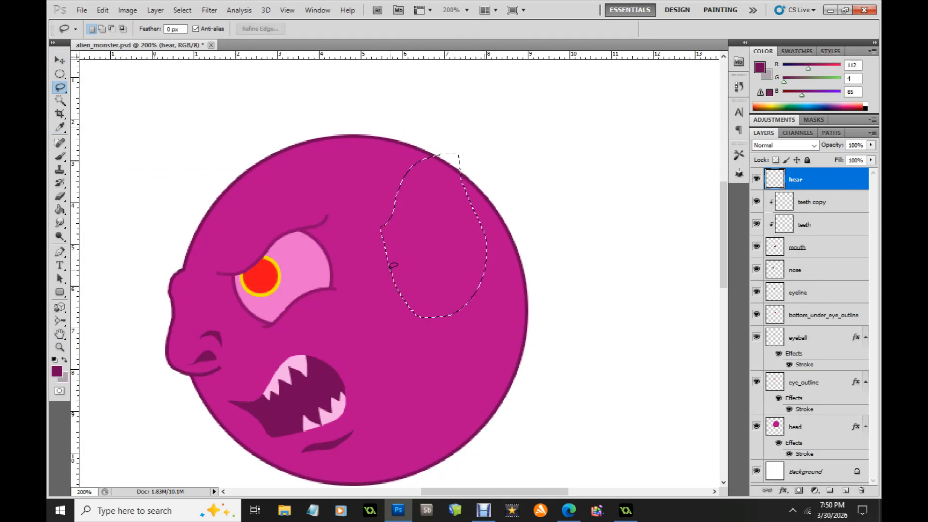
pyautogui.click(60, 127)
pyautogui.click(308, 171)
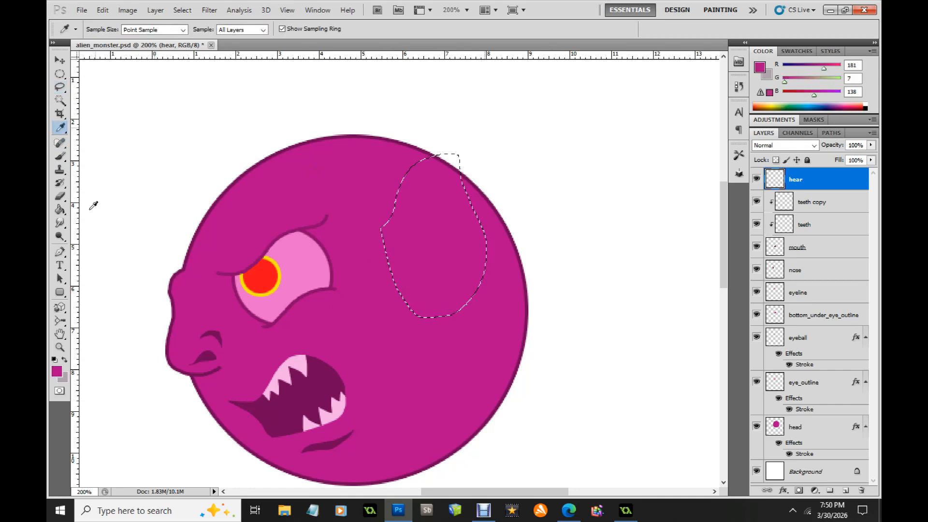
pyautogui.click(60, 209)
pyautogui.click(416, 220)
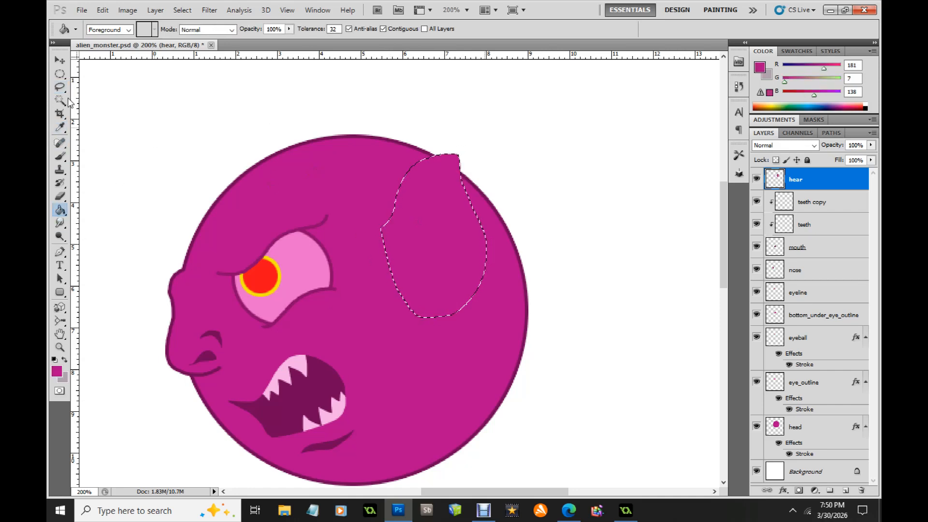
pyautogui.click(60, 87)
pyautogui.click(327, 228)
# Step: Add a stroke around the ear shape in the nostril's dark purple, 700455
pyautogui.click(783, 491)
pyautogui.click(797, 483)
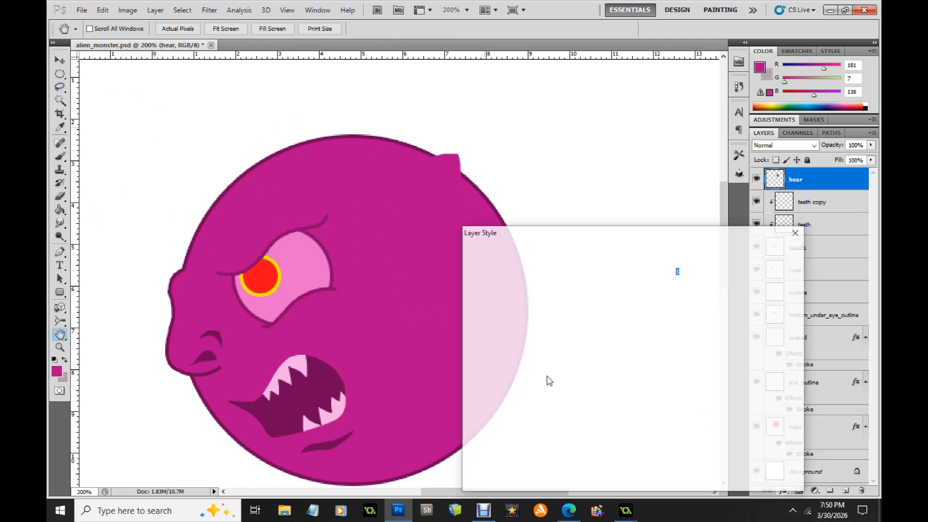
pyautogui.click(598, 346)
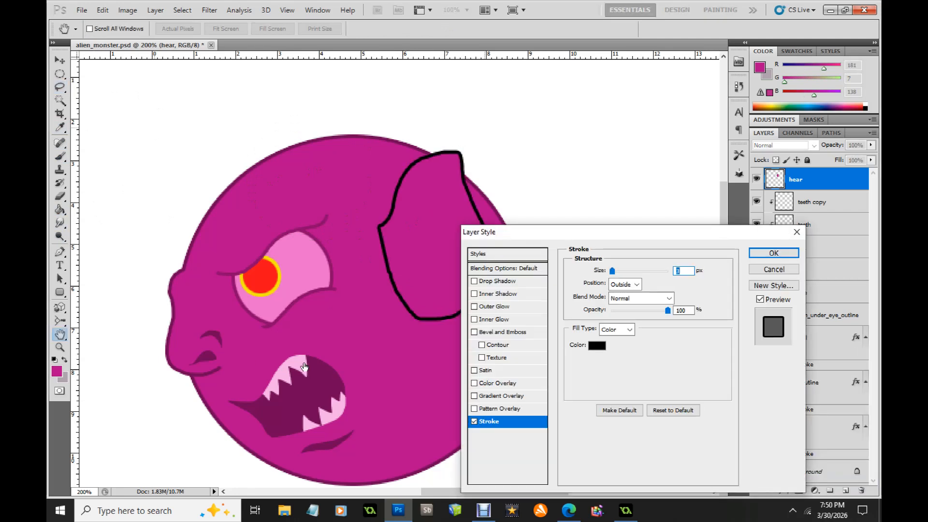
pyautogui.click(211, 353)
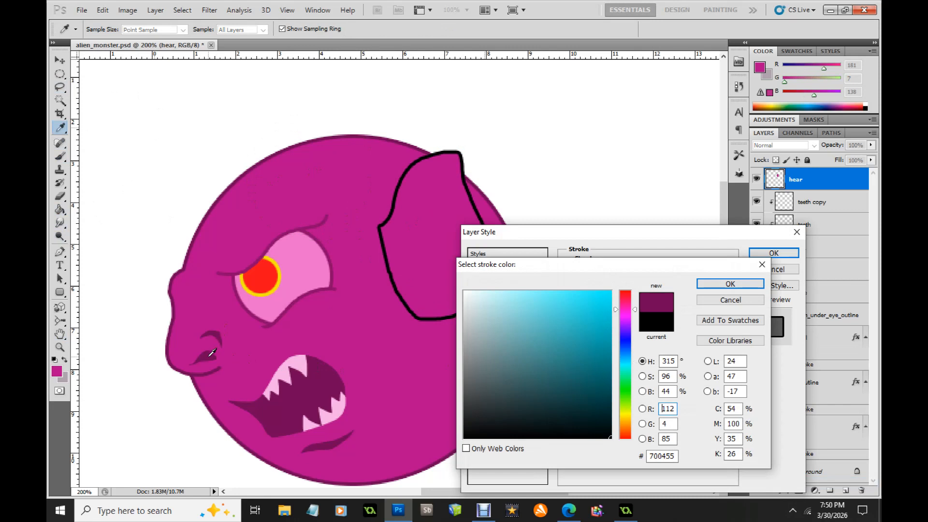
pyautogui.click(731, 284)
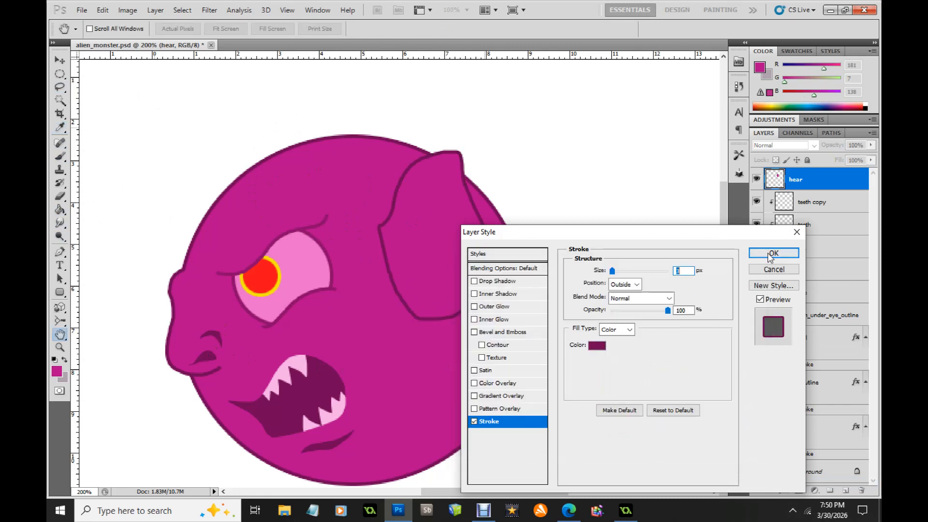
pyautogui.click(772, 253)
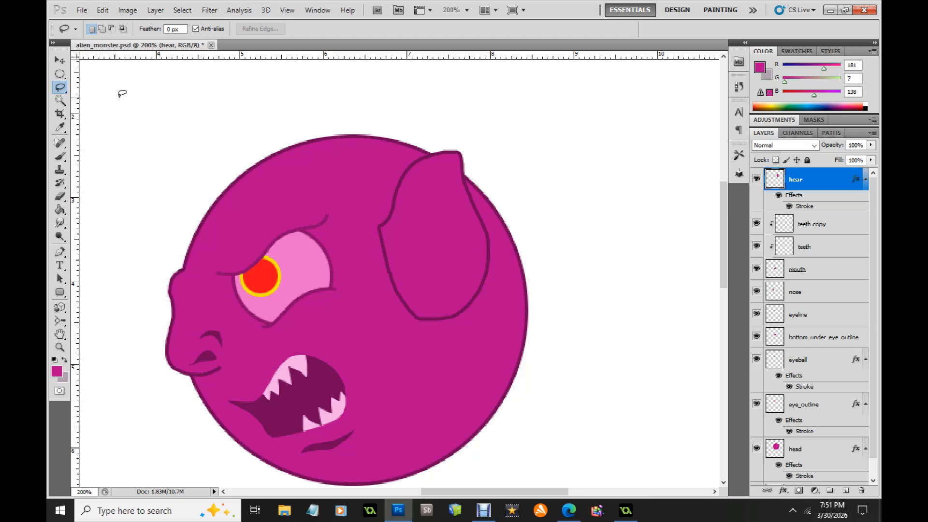
# Step: Convert the ear layer to a smart object and rasterize it so the stroke becomes part of its pixels
pyautogui.click(60, 60)
pyautogui.rightClick(811, 179)
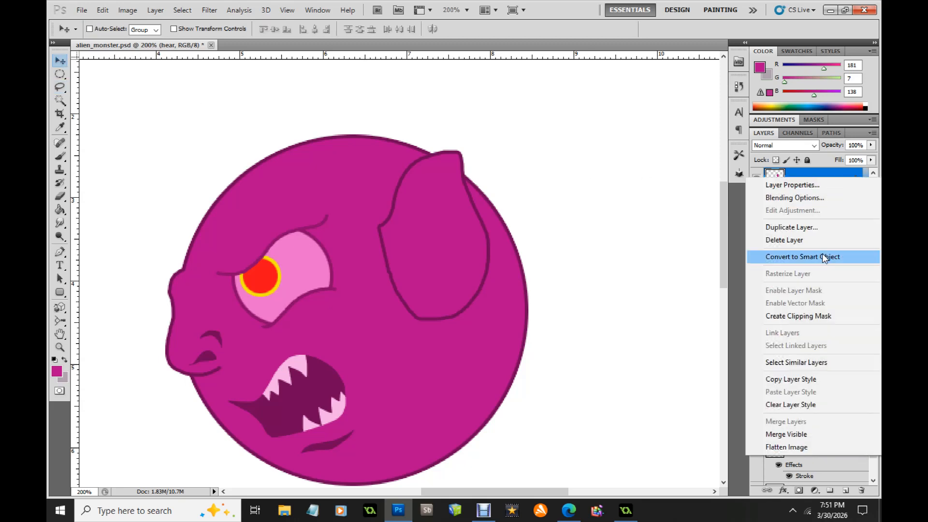
pyautogui.click(826, 256)
pyautogui.rightClick(819, 182)
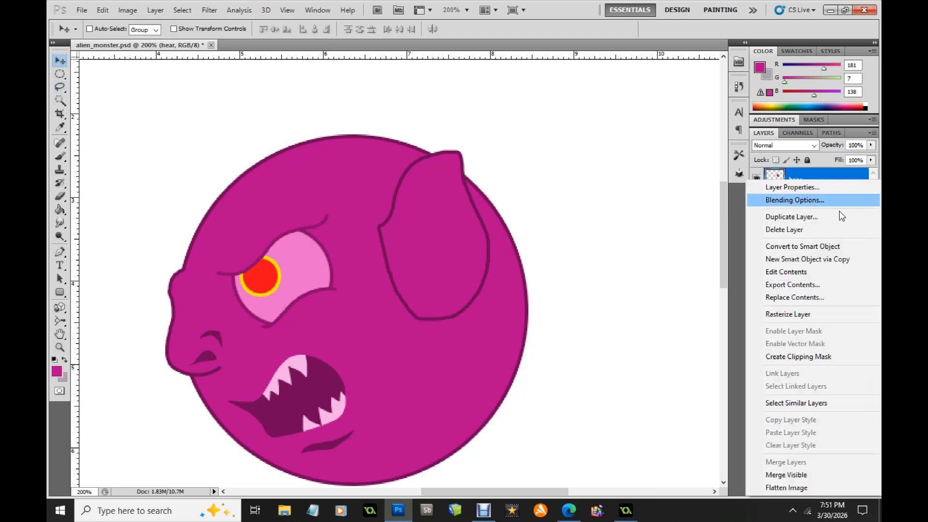
pyautogui.click(808, 314)
# Step: Lasso the ear's front lower outline and paint over it with head magenta so the ear blends into the face
pyautogui.press('l')
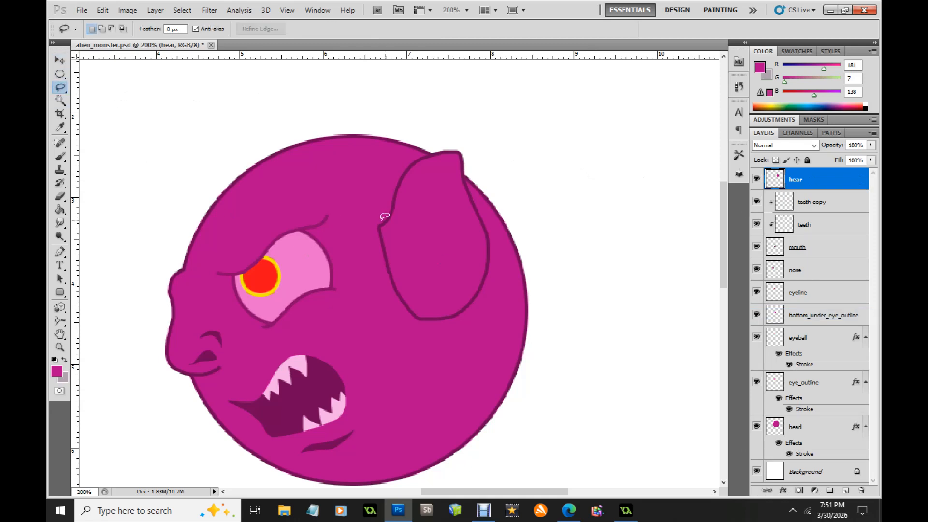
pyautogui.moveTo(388, 229)
pyautogui.mouseDown()
pyautogui.moveTo(426, 304)
pyautogui.moveTo(400, 324)
pyautogui.moveTo(380, 219)
pyautogui.mouseUp()
pyautogui.click(60, 127)
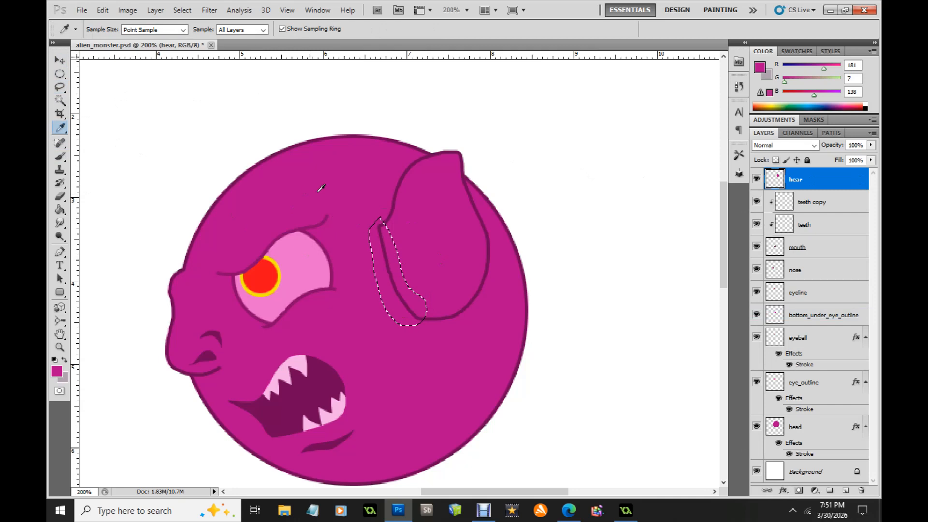
pyautogui.click(60, 157)
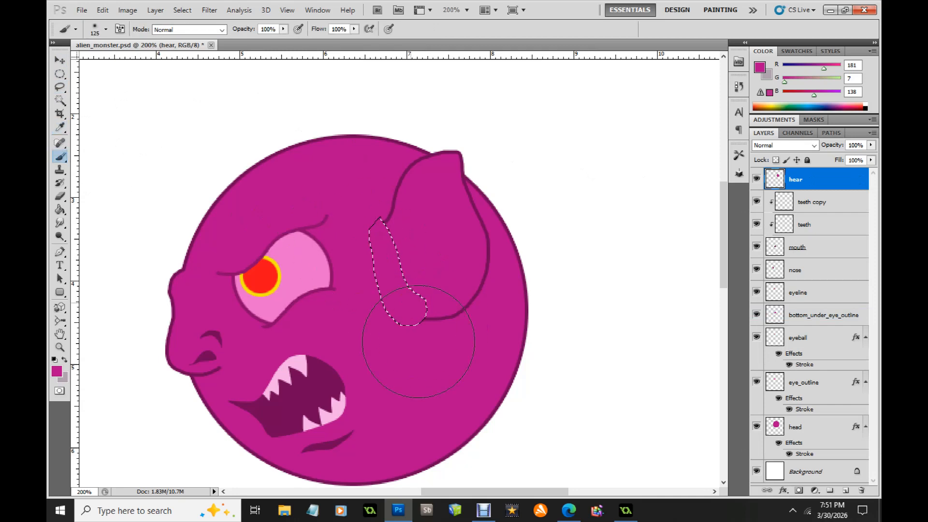
pyautogui.click(60, 87)
pyautogui.click(126, 96)
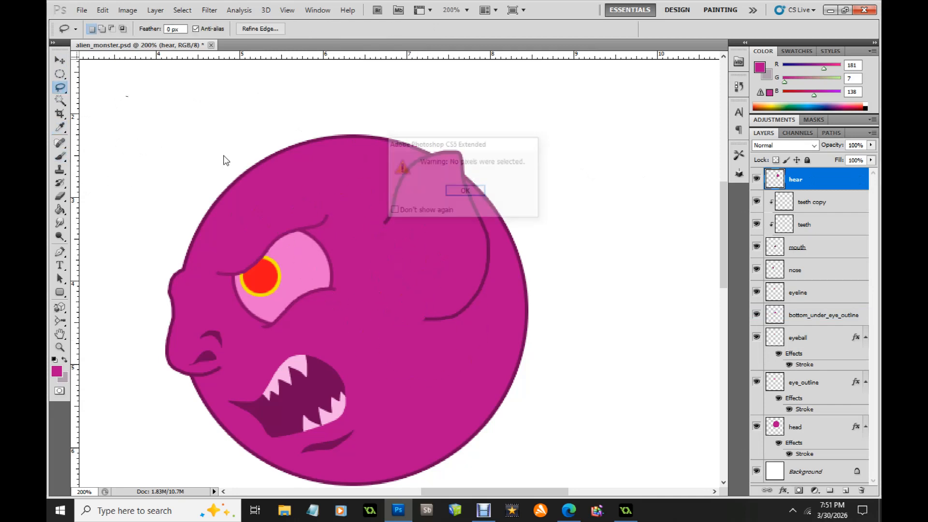
pyautogui.click(464, 192)
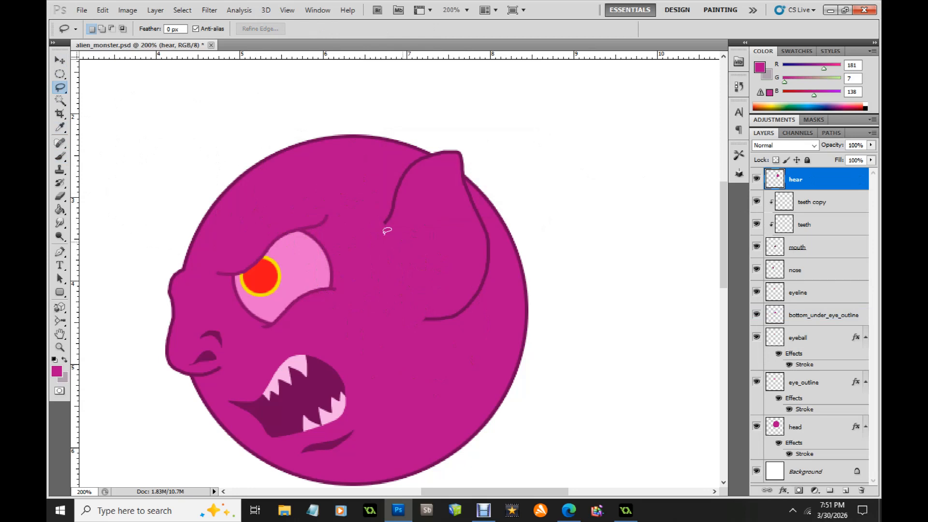
# Step: Lasso a thin inner ear contour with a notch at the front and fill it with the outline's dark purple
pyautogui.click(60, 127)
pyautogui.click(395, 198)
pyautogui.click(60, 88)
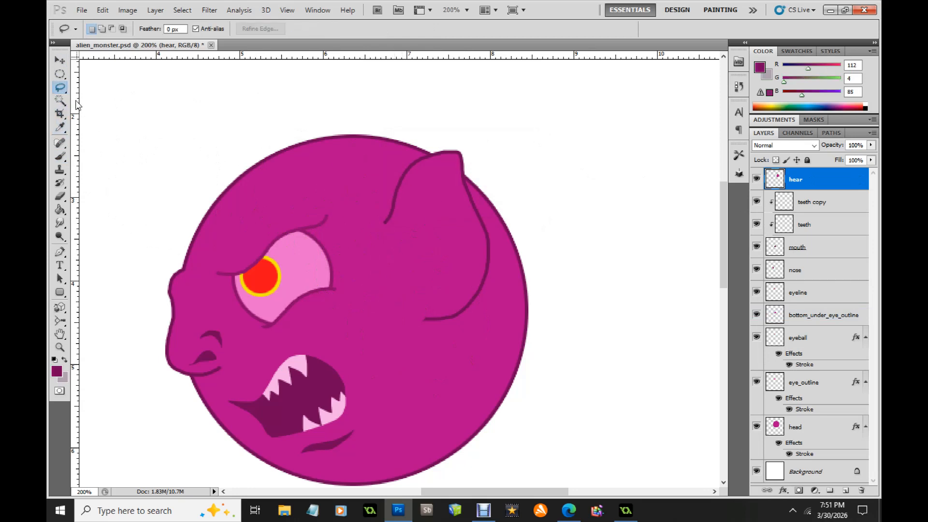
pyautogui.moveTo(445, 181); pyautogui.dragTo(466, 239)
pyautogui.moveTo(432, 292); pyautogui.dragTo(448, 287)
pyautogui.moveTo(405, 251); pyautogui.dragTo(401, 249)
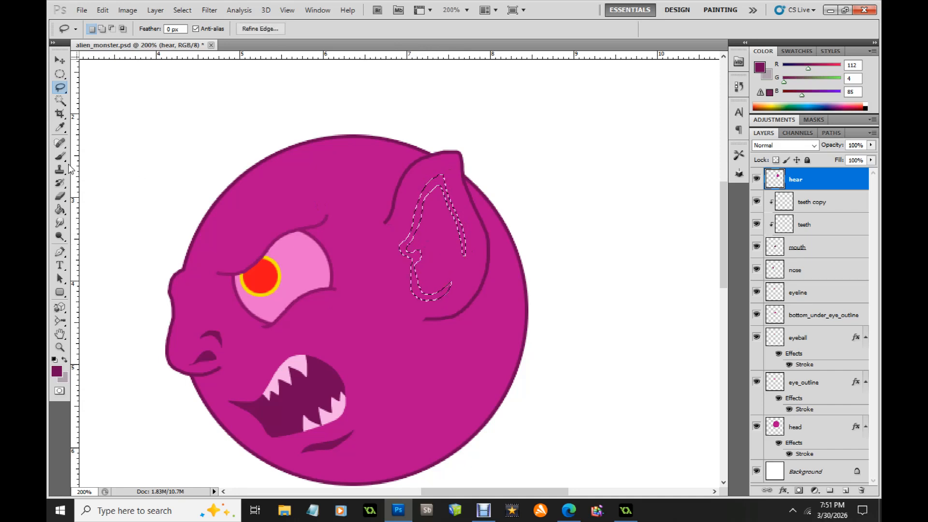
pyautogui.click(61, 209)
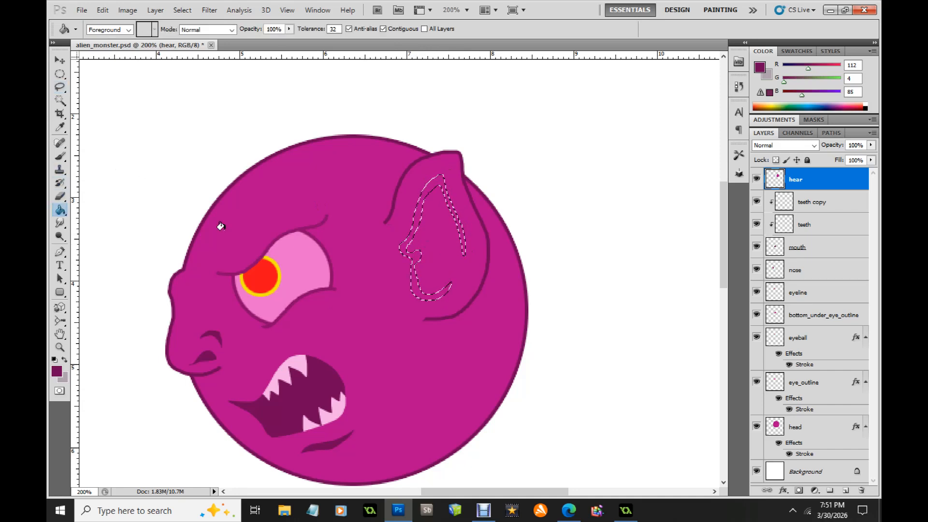
pyautogui.click(399, 245)
pyautogui.press('l')
pyautogui.hotkey('ctrl', 'd')
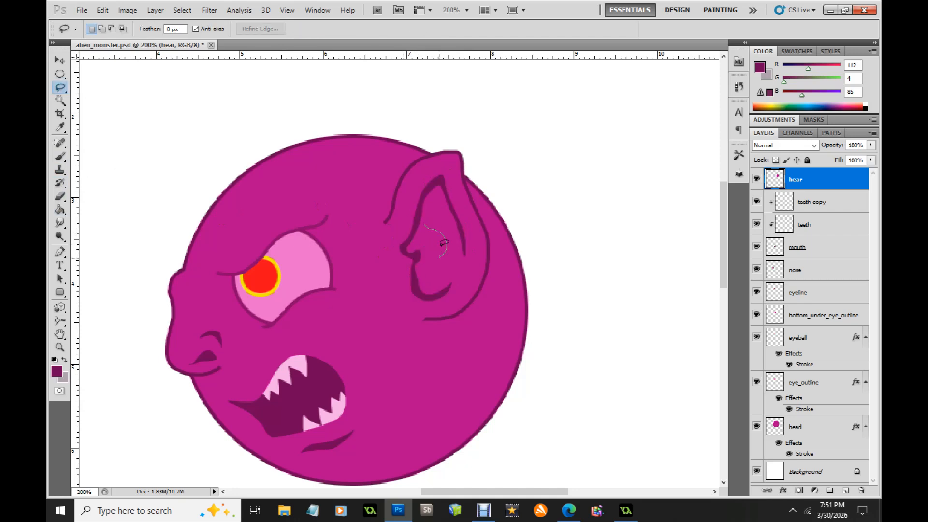
# Step: Lasso a small curved crease in the middle of the ear, paint it dark purple, and save the document
pyautogui.moveTo(429, 230); pyautogui.dragTo(426, 226)
pyautogui.press('b')
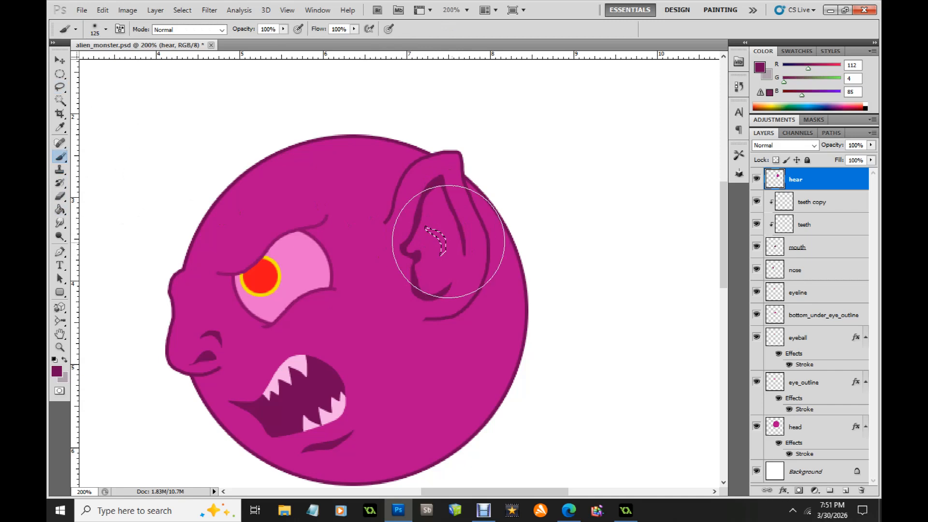
pyautogui.click(434, 257)
pyautogui.click(60, 87)
pyautogui.hotkey('ctrl', 'd')
pyautogui.click(82, 10)
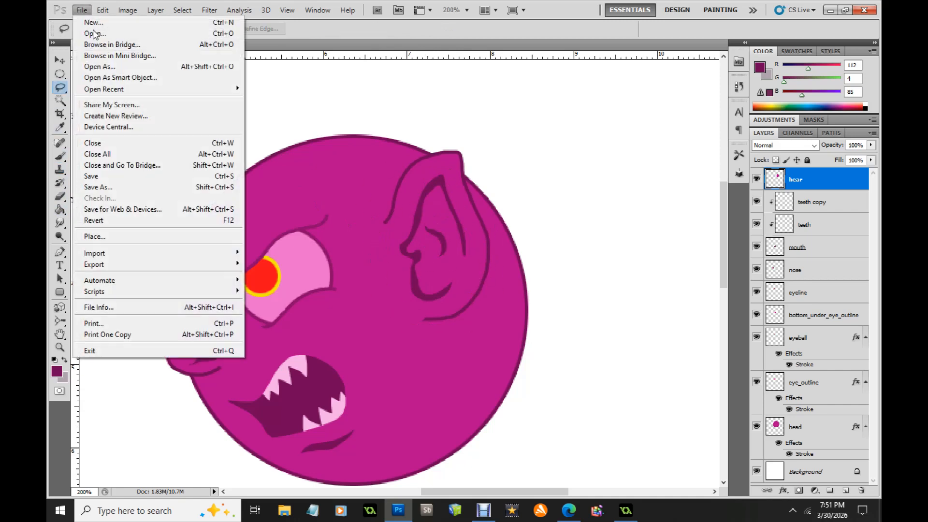
pyautogui.click(100, 177)
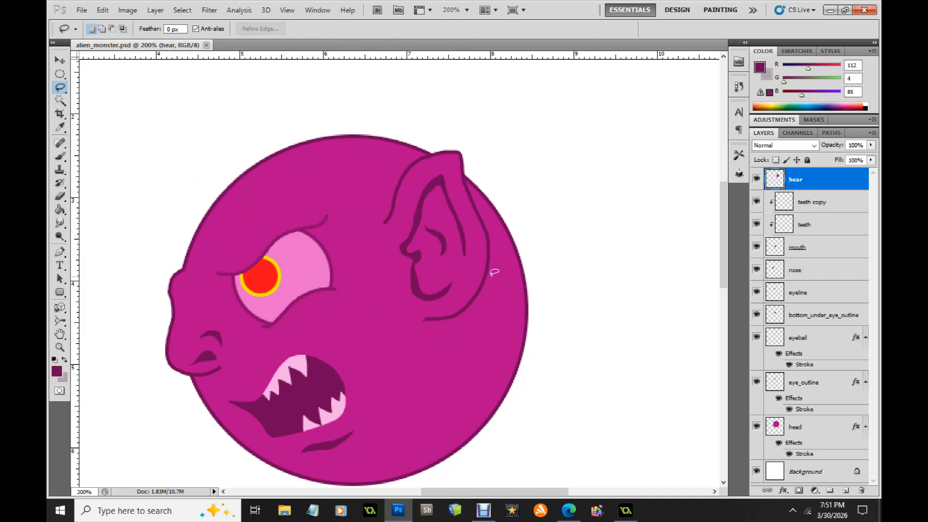
# Step: Add a new layer above the ear layer and name it "hair"
pyautogui.click(846, 490)
pyautogui.doubleClick(800, 181)
pyautogui.write('hair')
pyautogui.press('Return')
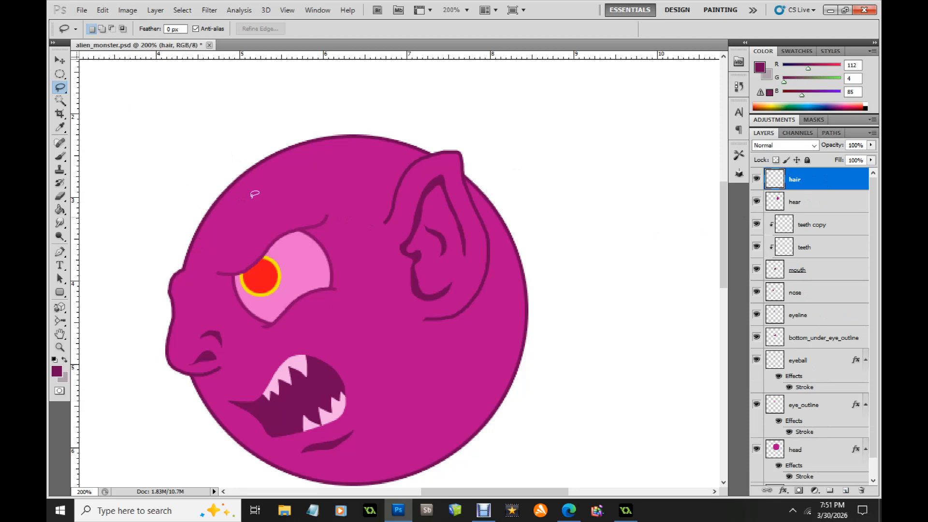
# Step: Lasso a spiky hair shape over the top of the head and set the foreground color to orange, RGB 244, 158, 10
pyautogui.moveTo(228, 176)
pyautogui.mouseDown()
pyautogui.moveTo(327, 94)
pyautogui.moveTo(327, 105)
pyautogui.moveTo(395, 95)
pyautogui.moveTo(382, 111)
pyautogui.moveTo(454, 113)
pyautogui.moveTo(451, 123)
pyautogui.moveTo(524, 170)
pyautogui.moveTo(494, 171)
pyautogui.moveTo(538, 211)
pyautogui.moveTo(498, 205)
pyautogui.moveTo(483, 232)
pyautogui.moveTo(422, 210)
pyautogui.moveTo(406, 271)
pyautogui.moveTo(396, 249)
pyautogui.mouseUp()
pyautogui.moveTo(358, 215)
pyautogui.mouseDown()
pyautogui.moveTo(324, 196)
pyautogui.moveTo(261, 210)
pyautogui.moveTo(225, 192)
pyautogui.moveTo(194, 201)
pyautogui.moveTo(241, 117)
pyautogui.moveTo(233, 170)
pyautogui.mouseUp()
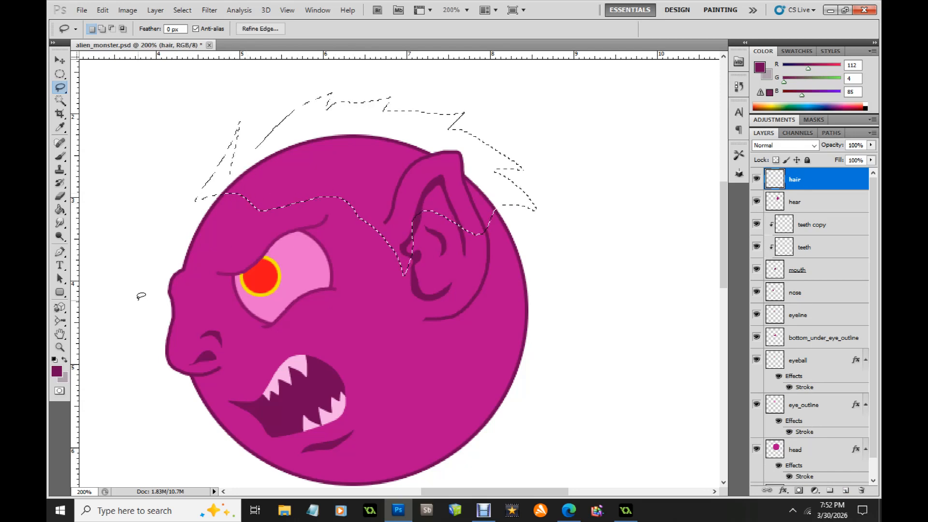
pyautogui.click(58, 373)
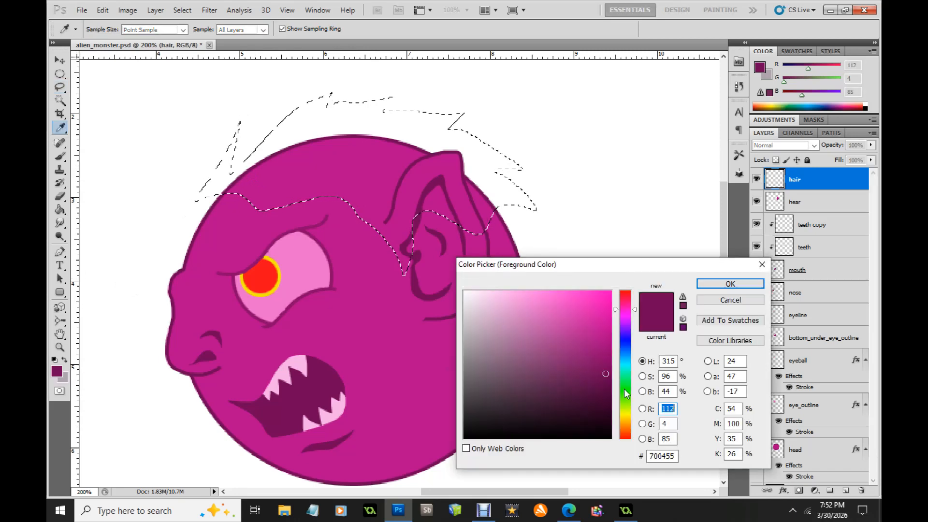
pyautogui.click(625, 391)
pyautogui.click(605, 348)
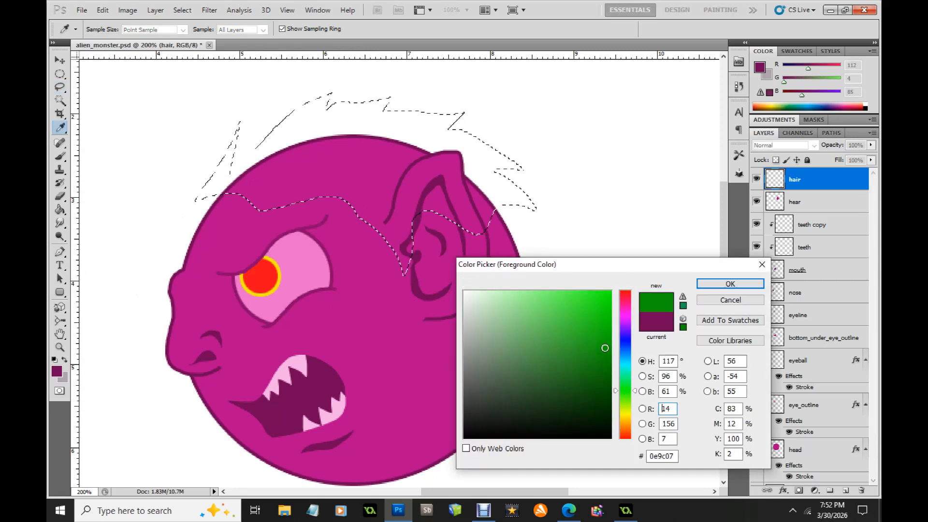
pyautogui.click(623, 416)
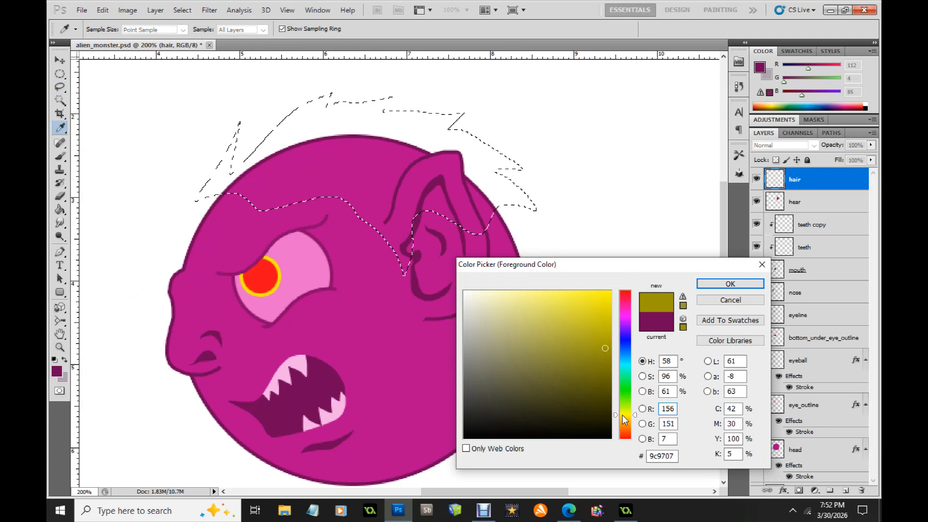
pyautogui.moveTo(633, 419); pyautogui.dragTo(628, 423)
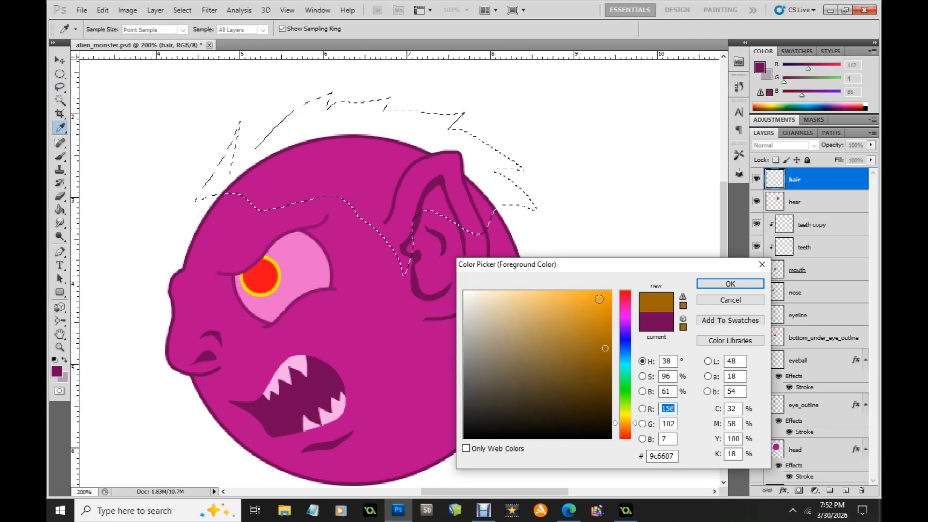
pyautogui.click(606, 297)
pyautogui.click(730, 284)
# Step: Fill the hair selection with orange, deselect it, and move the hair layer below the ear layer
pyautogui.press('l')
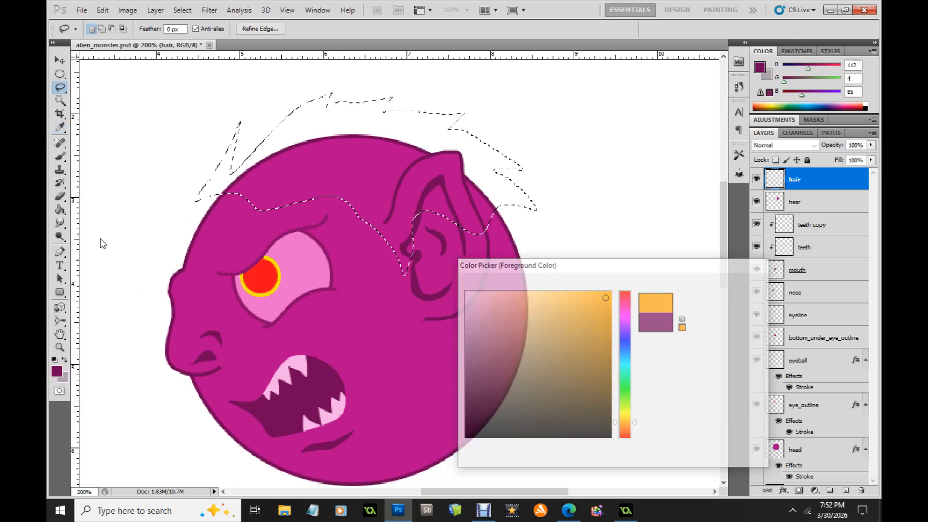
pyautogui.press('g')
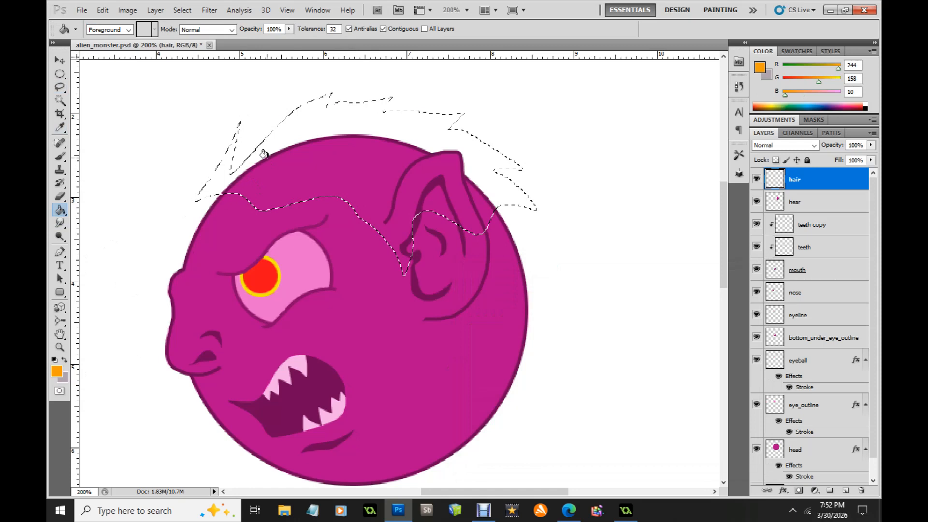
pyautogui.click(263, 154)
pyautogui.press('l')
pyautogui.click(169, 108)
pyautogui.moveTo(809, 184); pyautogui.dragTo(811, 212)
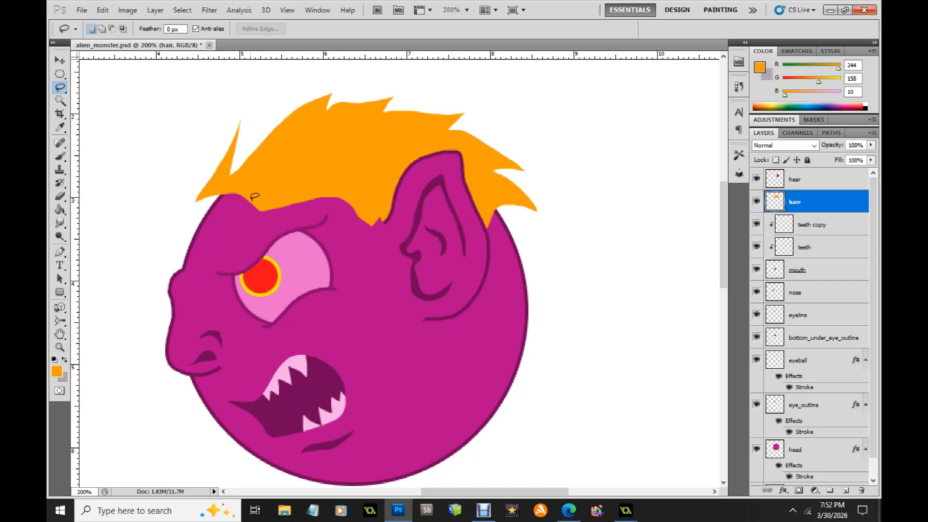
# Step: Lasso a fuller spiky fringe over the forehead at the front of the hair and paint it orange
pyautogui.moveTo(260, 209)
pyautogui.mouseDown()
pyautogui.moveTo(192, 237)
pyautogui.moveTo(182, 216)
pyautogui.moveTo(197, 144)
pyautogui.moveTo(206, 148)
pyautogui.moveTo(250, 91)
pyautogui.moveTo(252, 111)
pyautogui.moveTo(283, 99)
pyautogui.moveTo(286, 183)
pyautogui.mouseUp()
pyautogui.click(60, 156)
pyautogui.moveTo(155, 166)
pyautogui.mouseDown()
pyautogui.moveTo(207, 198)
pyautogui.moveTo(245, 172)
pyautogui.moveTo(209, 206)
pyautogui.moveTo(285, 131)
pyautogui.mouseUp()
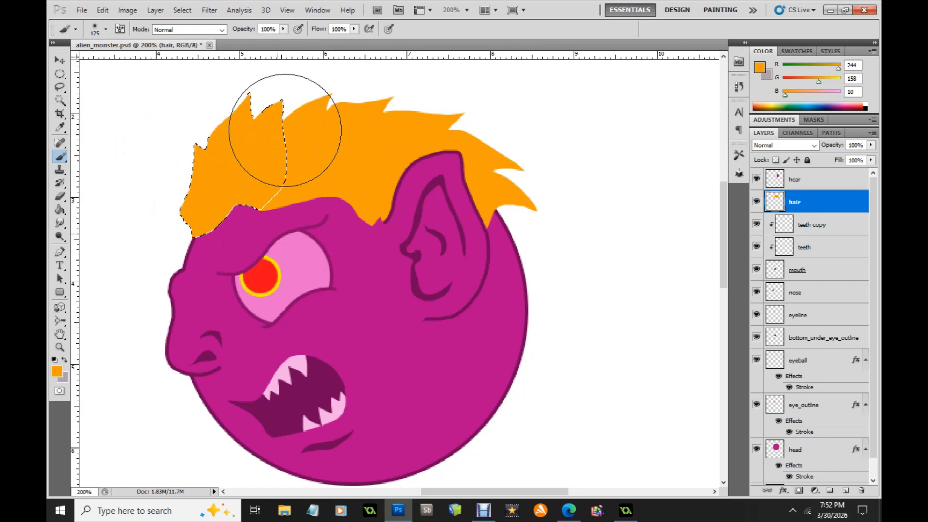
pyautogui.click(60, 88)
pyautogui.click(127, 84)
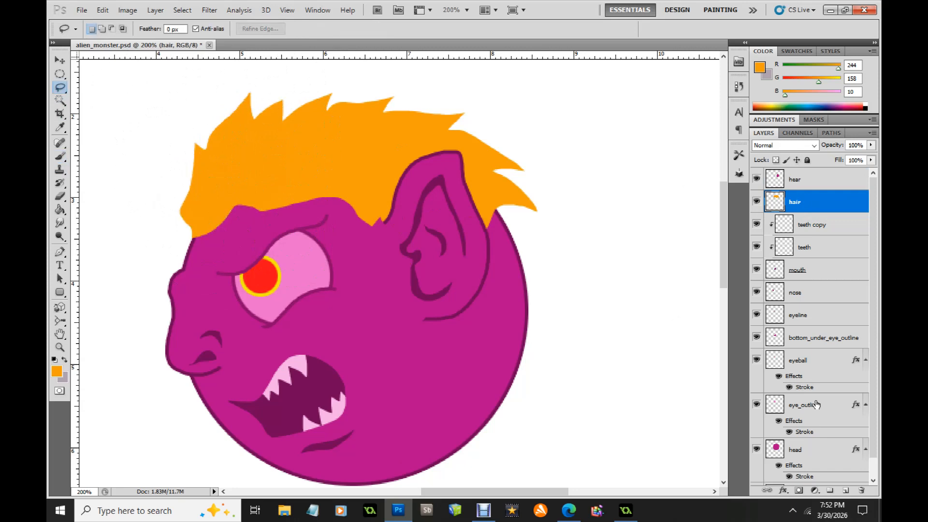
# Step: Add a stroke effect to the hair layer in dark orange, hex b67605
pyautogui.click(784, 490)
pyautogui.click(795, 482)
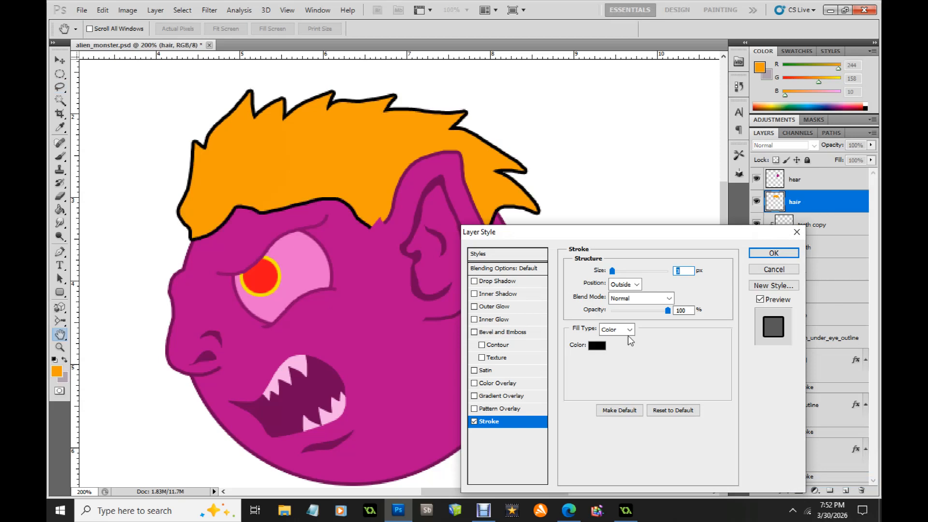
pyautogui.click(597, 345)
pyautogui.click(358, 131)
pyautogui.click(607, 333)
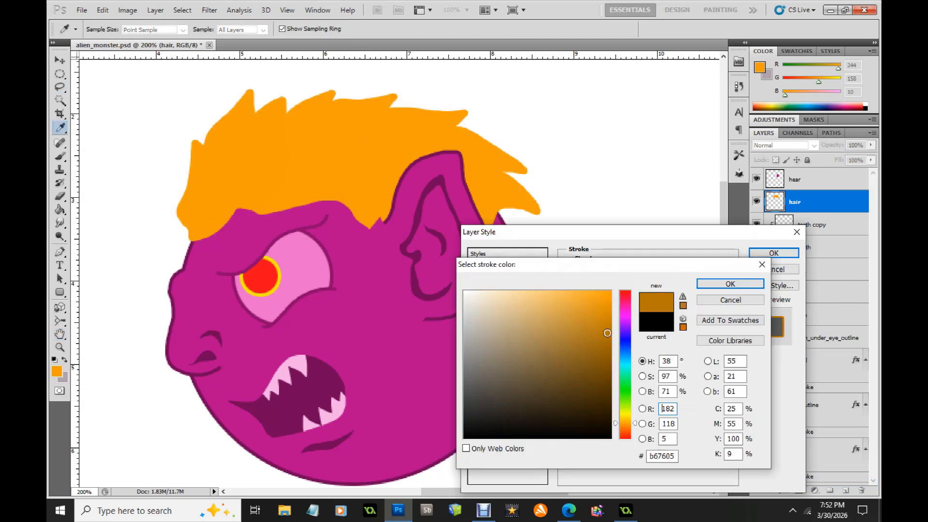
pyautogui.click(731, 285)
# Step: Set the hair stroke's size to 2 px and apply the layer style
pyautogui.write('2')
pyautogui.moveTo(678, 272); pyautogui.dragTo(659, 271)
pyautogui.write('1')
pyautogui.write('2')
pyautogui.write('6')
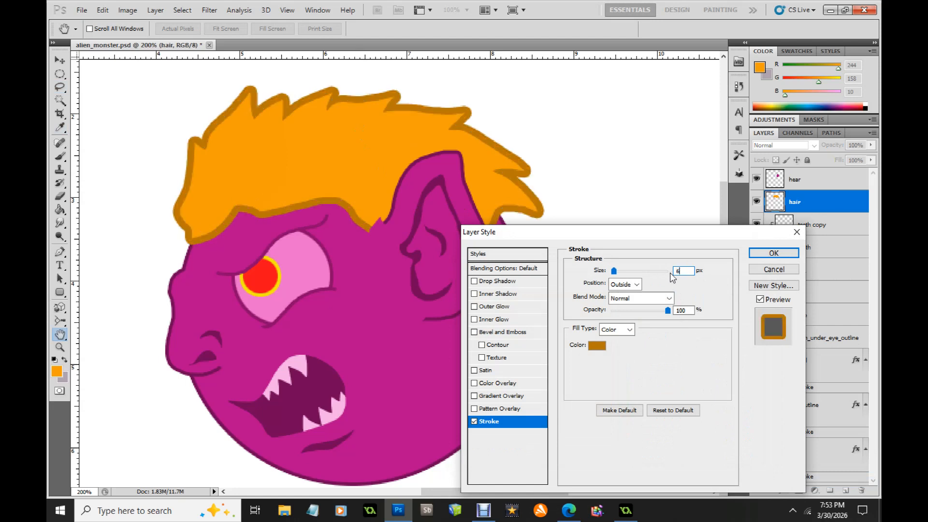
pyautogui.write('2')
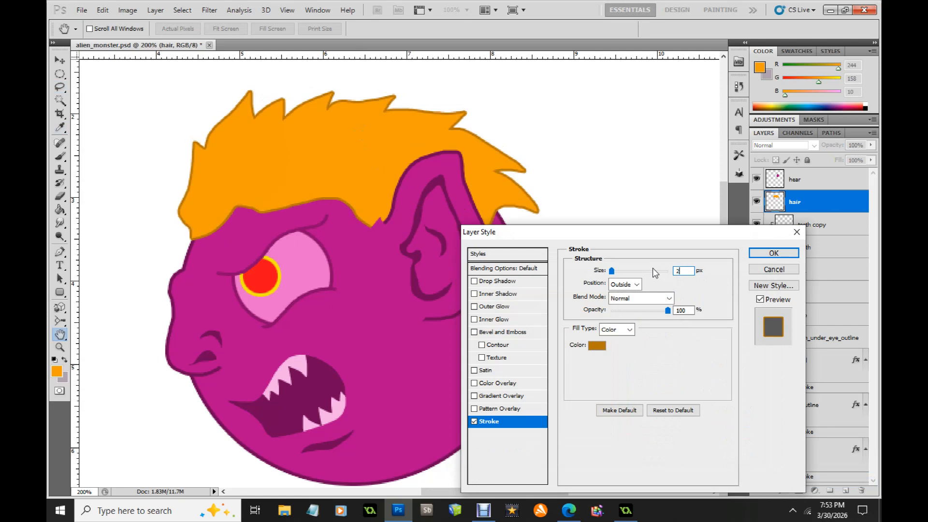
pyautogui.click(768, 256)
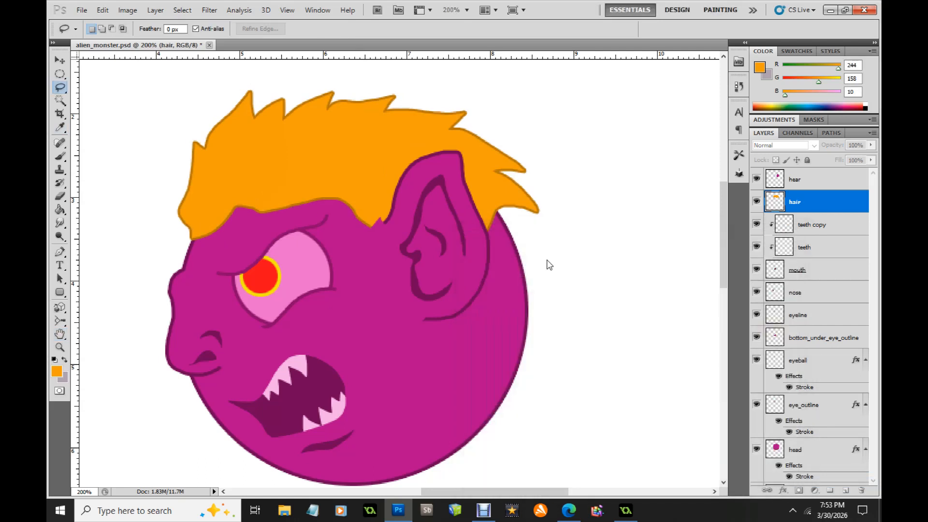
pyautogui.moveTo(723, 234)
pyautogui.mouseDown()
pyautogui.moveTo(723, 260)
pyautogui.moveTo(720, 225)
pyautogui.mouseUp()
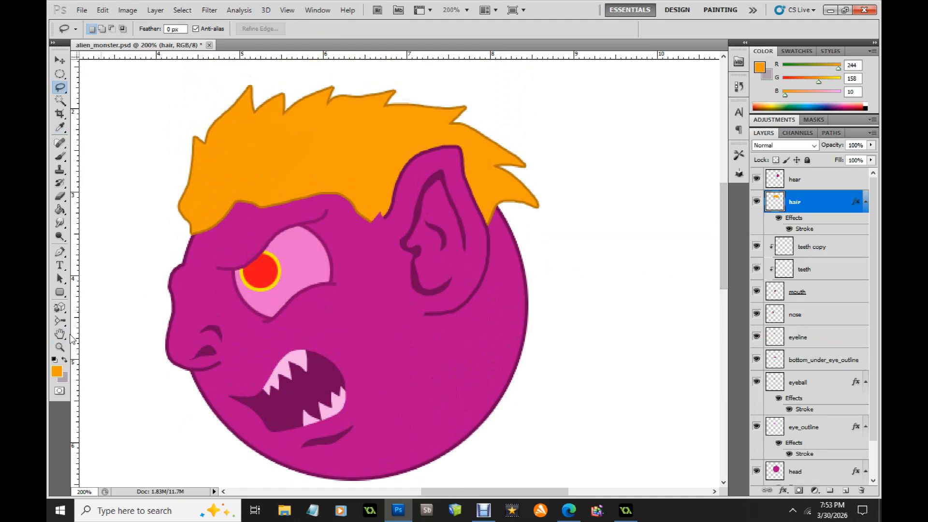
pyautogui.click(60, 347)
pyautogui.click(216, 150)
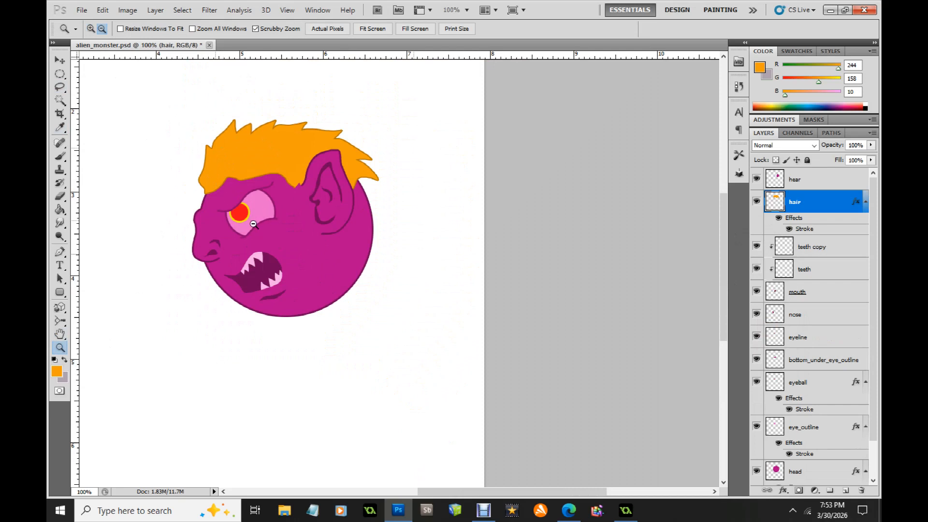
pyautogui.click(60, 60)
pyautogui.click(61, 347)
# Step: Convert the head layer to a smart object and rasterize it to flatten its stroke effect into pixels
pyautogui.click(91, 29)
pyautogui.click(285, 228)
pyautogui.press('v')
pyautogui.rightClick(420, 284)
pyautogui.click(441, 290)
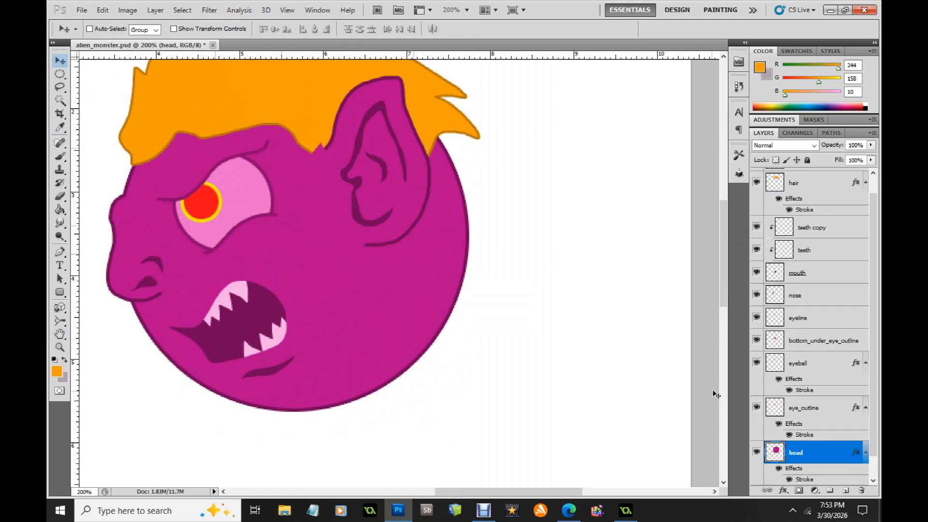
pyautogui.rightClick(800, 452)
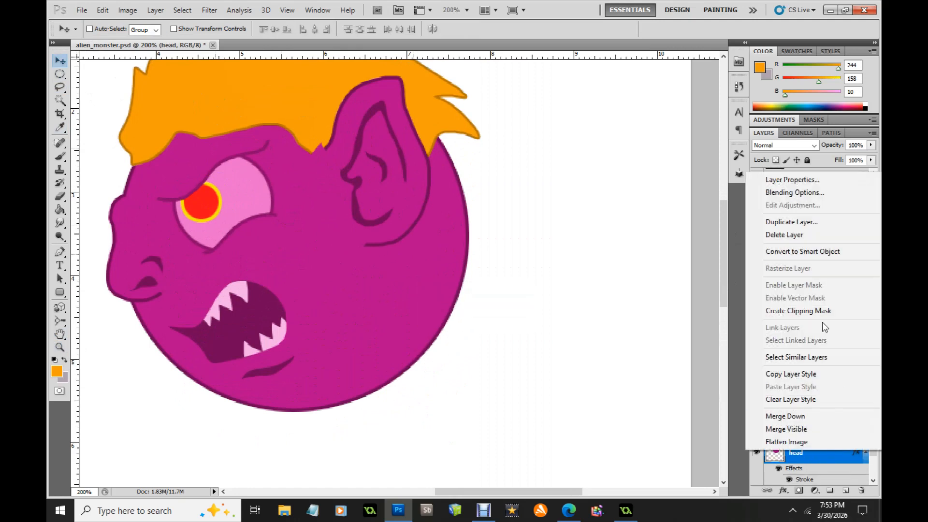
pyautogui.click(802, 252)
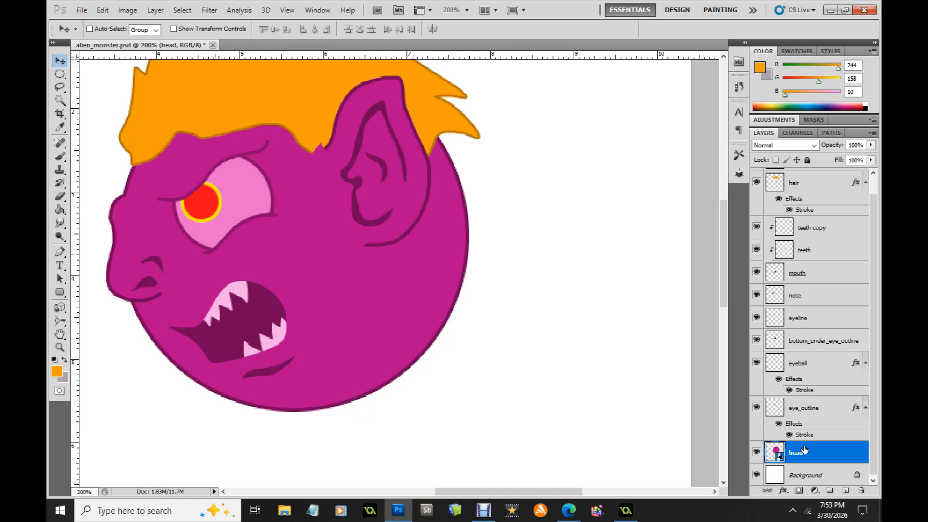
pyautogui.rightClick(804, 450)
pyautogui.click(811, 265)
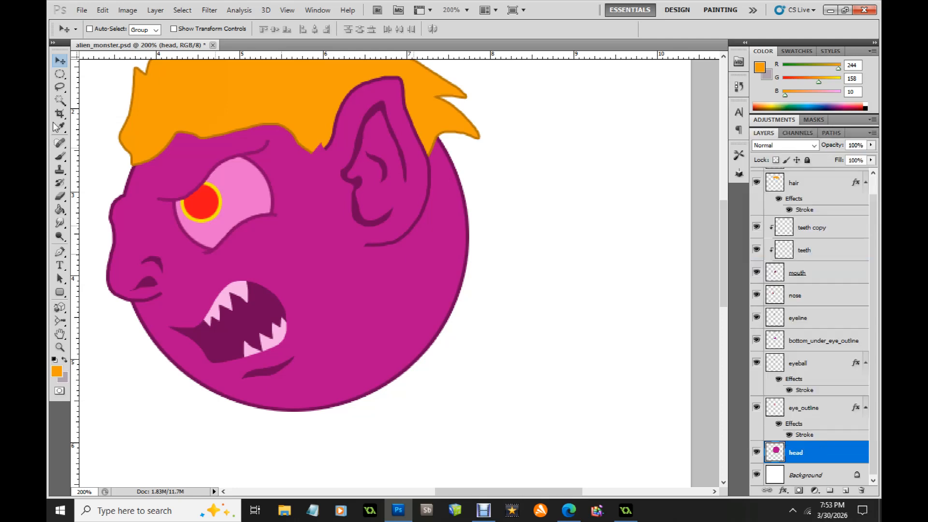
# Step: Lasso the rounded back of the head behind the ear and delete it to form a curved nape
pyautogui.click(61, 89)
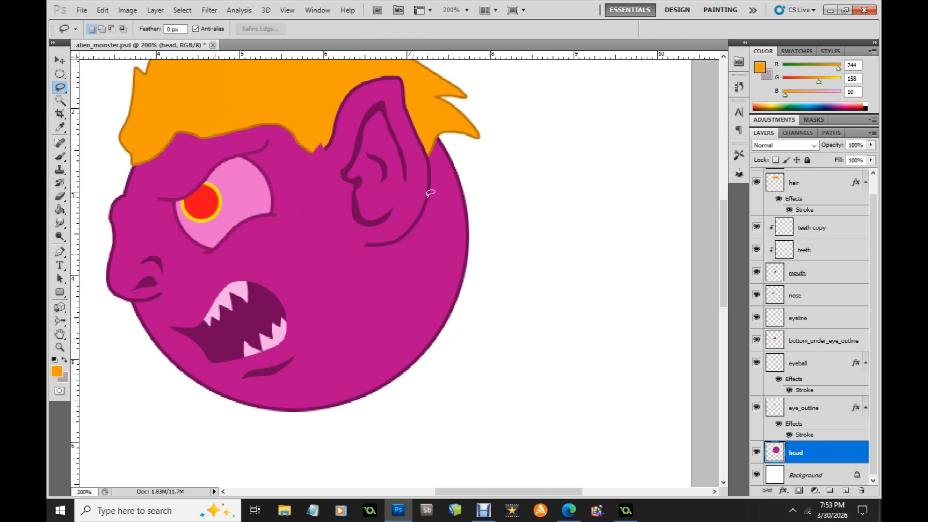
pyautogui.moveTo(429, 198)
pyautogui.mouseDown()
pyautogui.moveTo(415, 299)
pyautogui.moveTo(442, 357)
pyautogui.moveTo(496, 299)
pyautogui.moveTo(495, 171)
pyautogui.moveTo(464, 122)
pyautogui.moveTo(426, 126)
pyautogui.mouseUp()
pyautogui.press('Delete')
pyautogui.hotkey('ctrl', 'd')
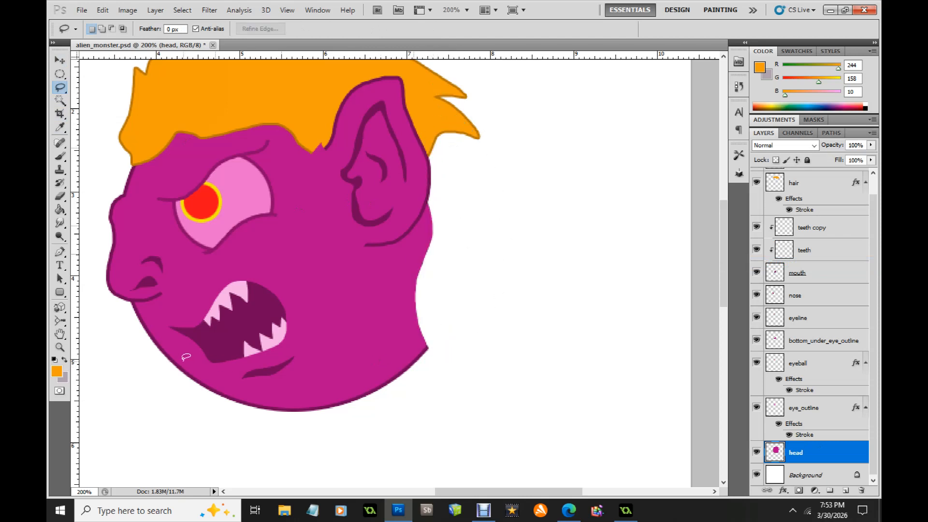
# Step: Lasso the head's lower edge from under the nose to the nape and cut it away to shape the chin and jaw
pyautogui.moveTo(143, 300); pyautogui.dragTo(156, 322)
pyautogui.moveTo(228, 383)
pyautogui.mouseDown()
pyautogui.moveTo(319, 392)
pyautogui.moveTo(438, 319)
pyautogui.moveTo(440, 398)
pyautogui.moveTo(288, 445)
pyautogui.moveTo(158, 409)
pyautogui.moveTo(121, 334)
pyautogui.moveTo(145, 298)
pyautogui.mouseUp()
pyautogui.hotkey('ctrl', 'x')
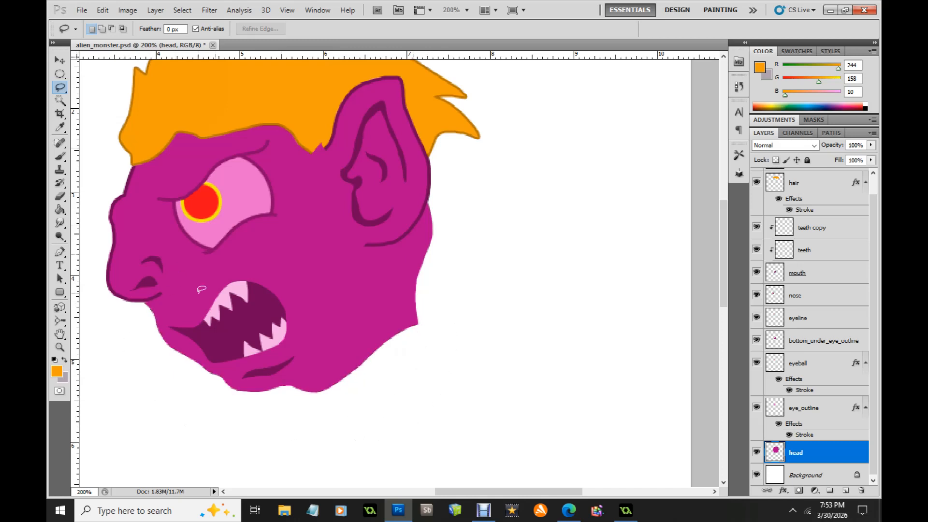
# Step: Toggle the head layer's visibility to check its edges, and trim the outline off the forehead between nose and hair
pyautogui.click(757, 453)
pyautogui.click(757, 453)
pyautogui.click(757, 453)
pyautogui.click(757, 453)
pyautogui.moveTo(125, 191)
pyautogui.mouseDown()
pyautogui.moveTo(141, 148)
pyautogui.moveTo(137, 167)
pyautogui.mouseUp()
pyautogui.click(150, 111)
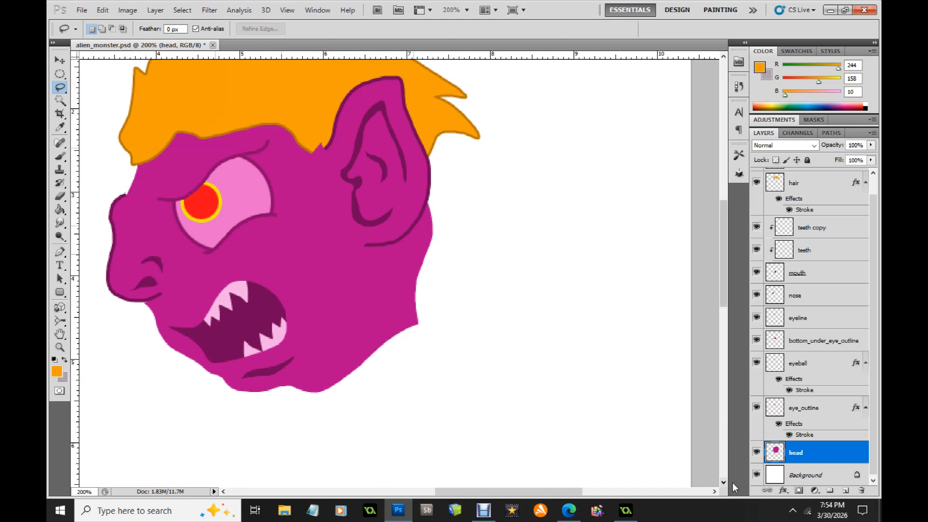
# Step: Add a stroke effect to the head layer in the outline's dark purple, hex 700455
pyautogui.click(783, 491)
pyautogui.click(798, 482)
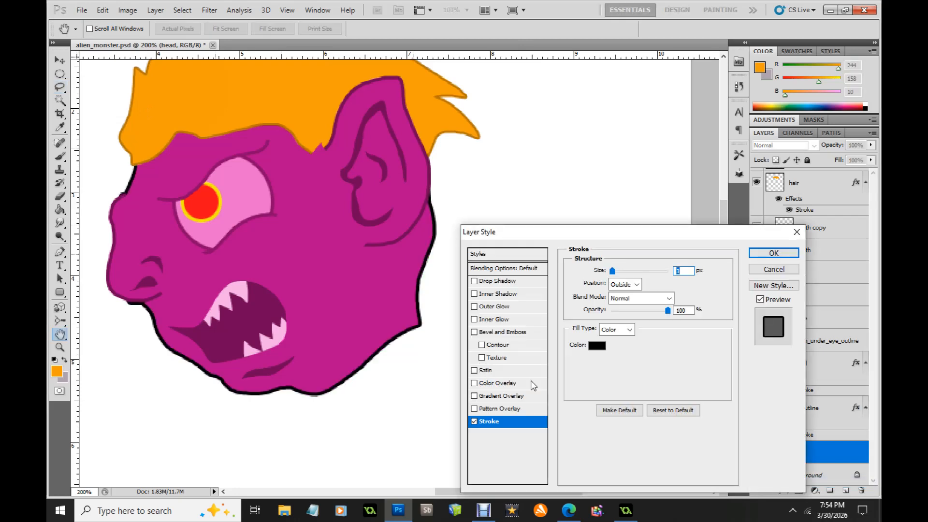
pyautogui.click(596, 347)
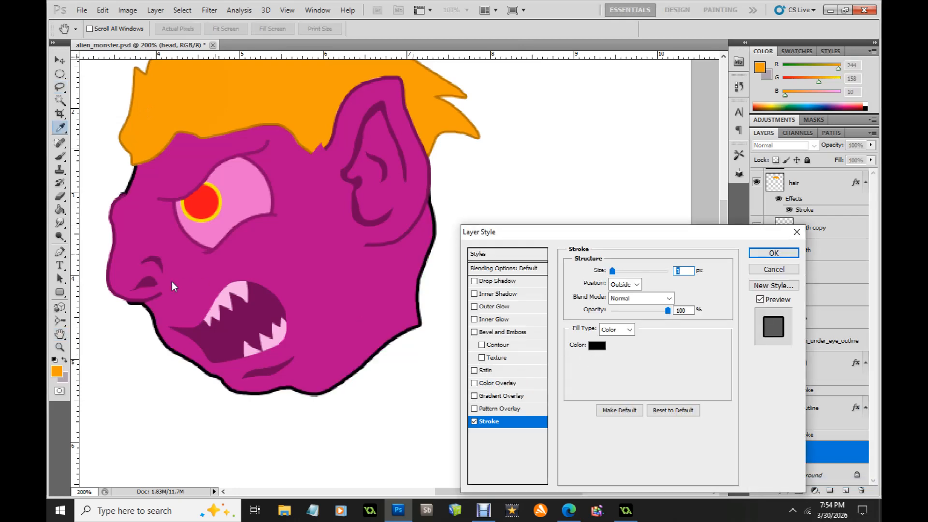
pyautogui.click(145, 298)
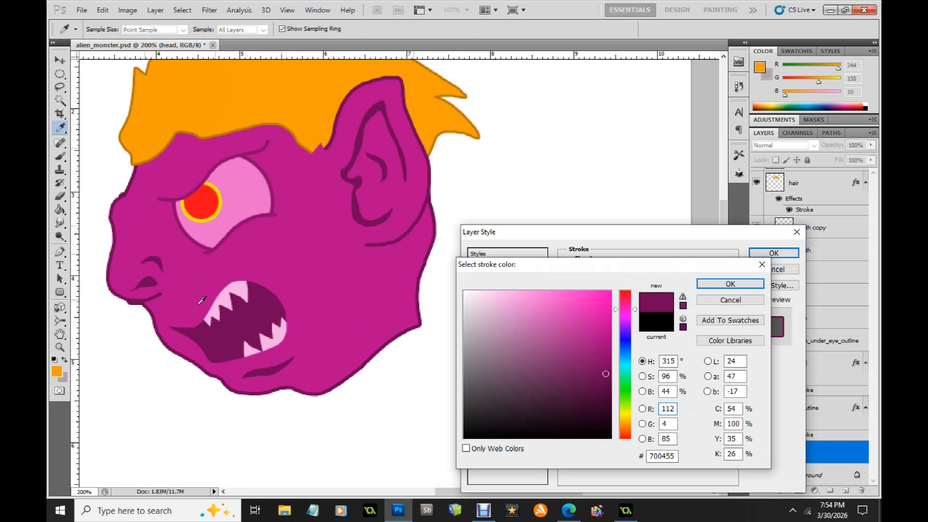
pyautogui.click(744, 285)
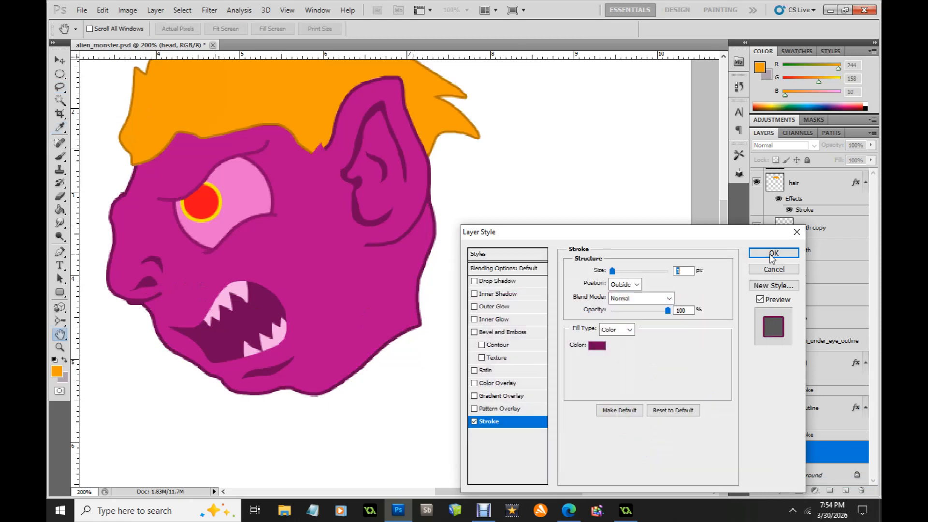
pyautogui.click(764, 254)
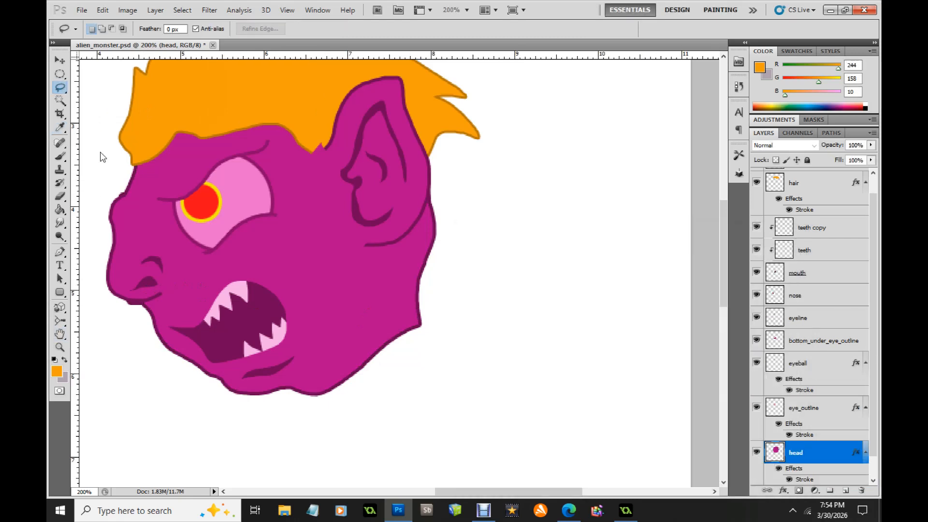
# Step: Lasso and remove the stray head edges beneath the nose and at the nose bridge
pyautogui.moveTo(125, 302)
pyautogui.mouseDown()
pyautogui.moveTo(136, 308)
pyautogui.moveTo(125, 283)
pyautogui.mouseUp()
pyautogui.press('Delete')
pyautogui.hotkey('ctrl', 'd')
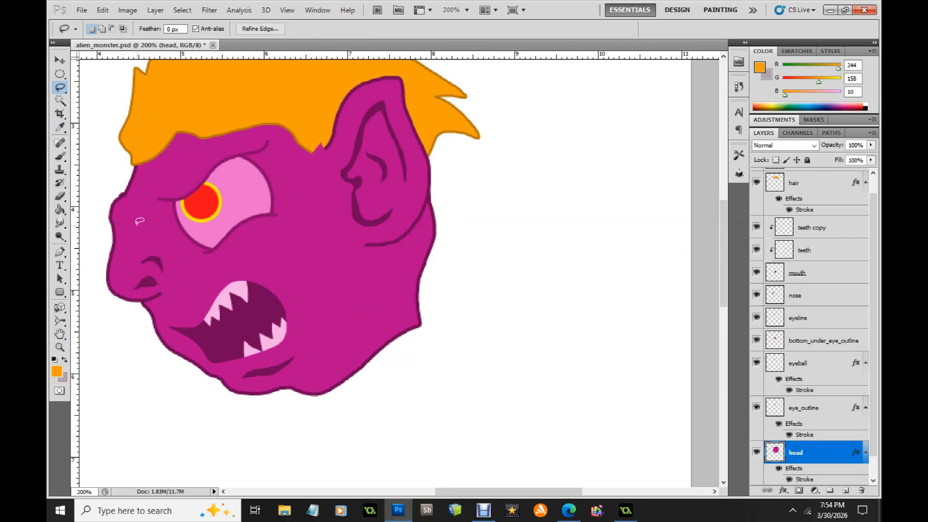
pyautogui.moveTo(116, 181)
pyautogui.mouseDown()
pyautogui.moveTo(126, 188)
pyautogui.moveTo(111, 160)
pyautogui.mouseUp()
pyautogui.hotkey('ctrl', 'd')
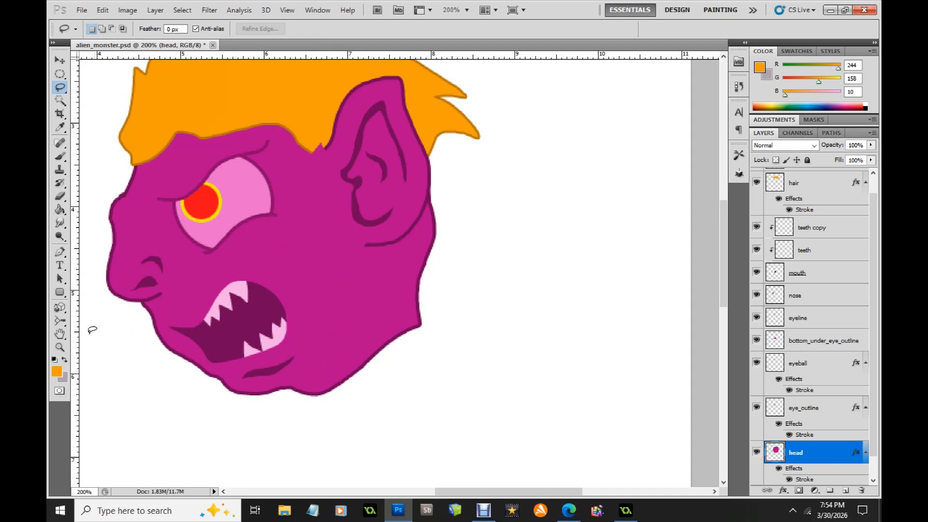
# Step: Examine the reshaped head on the whole canvas at 100%, and return to the 200% view with the upper layers listed
pyautogui.click(60, 347)
pyautogui.keyDown('alt'); pyautogui.click(185, 116); pyautogui.keyUp('alt')
pyautogui.keyDown('alt'); pyautogui.click(185, 116); pyautogui.keyUp('alt')
pyautogui.moveTo(457, 491); pyautogui.dragTo(402, 494)
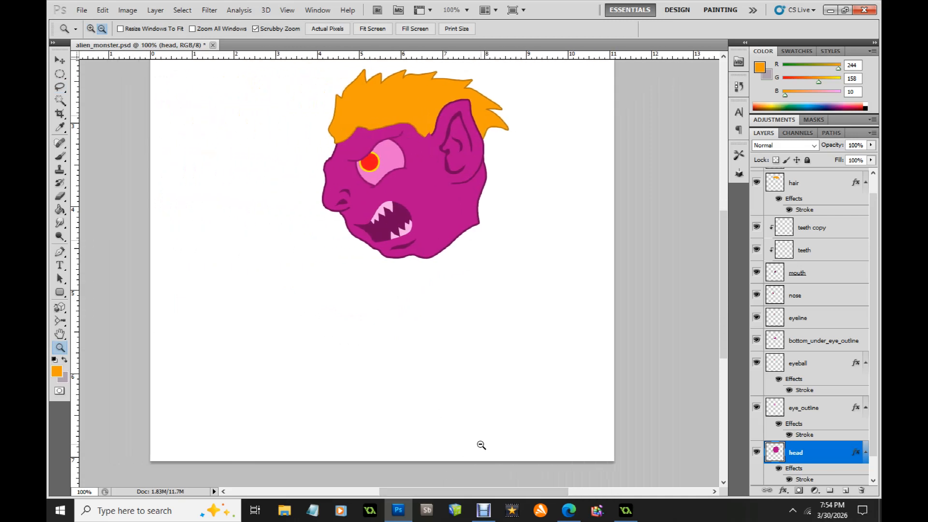
pyautogui.click(91, 28)
pyautogui.click(362, 121)
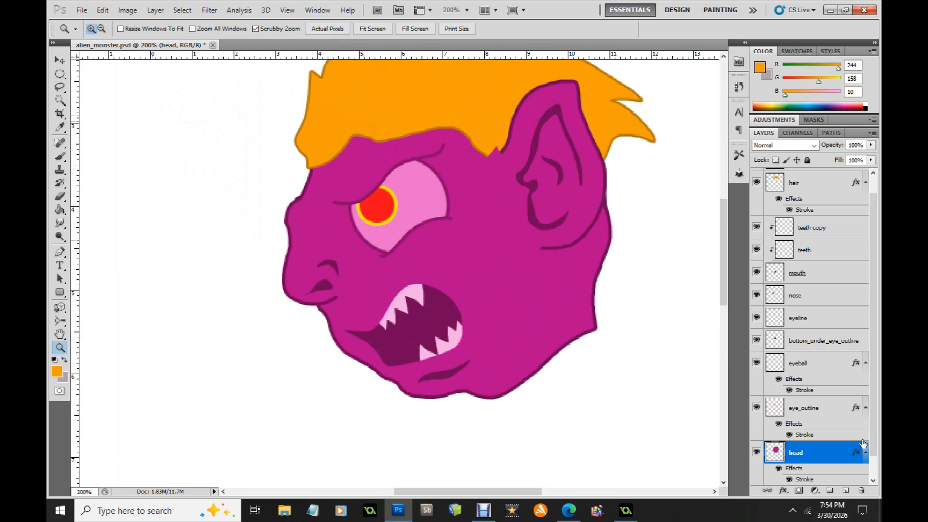
pyautogui.moveTo(871, 416); pyautogui.dragTo(875, 338)
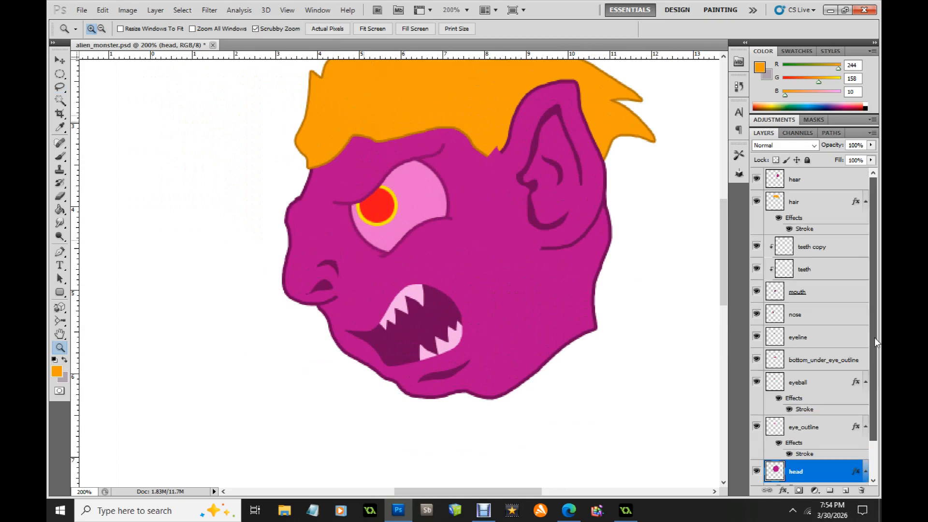
# Step: Add a new layer directly above the hair layer and name it eyebr
pyautogui.click(817, 203)
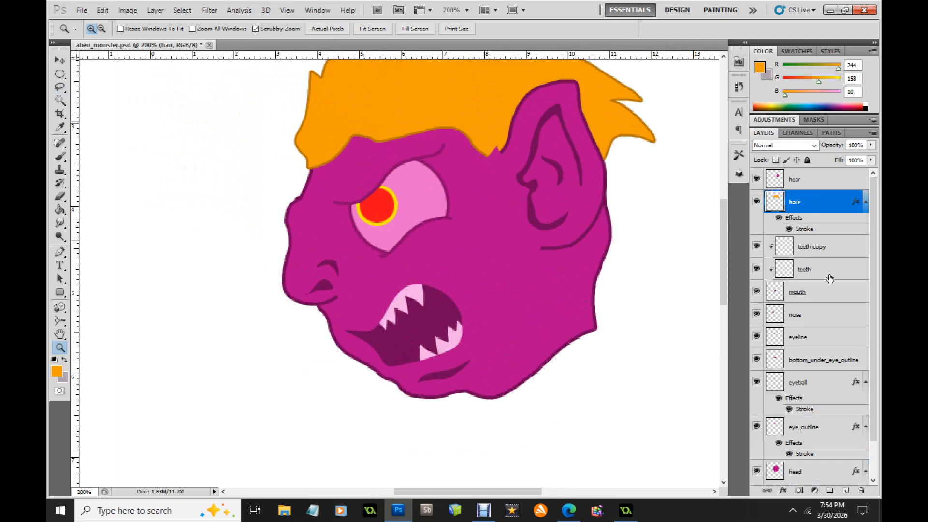
pyautogui.click(845, 491)
pyautogui.doubleClick(801, 202)
pyautogui.write('e')
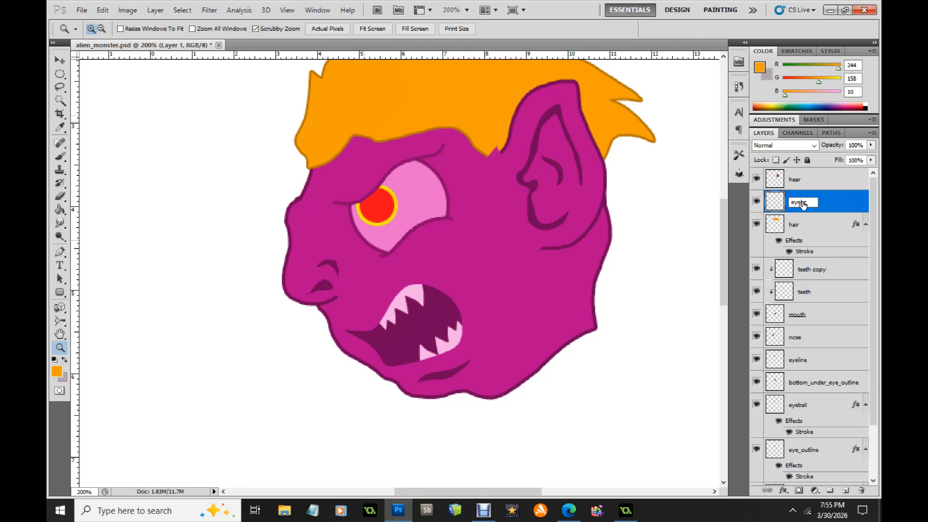
pyautogui.write('yebr')
pyautogui.press('Return')
# Step: Lasso a jagged, slanted eyebrow shape above the eye, fill it with the hair's orange, and deselect it
pyautogui.click(60, 87)
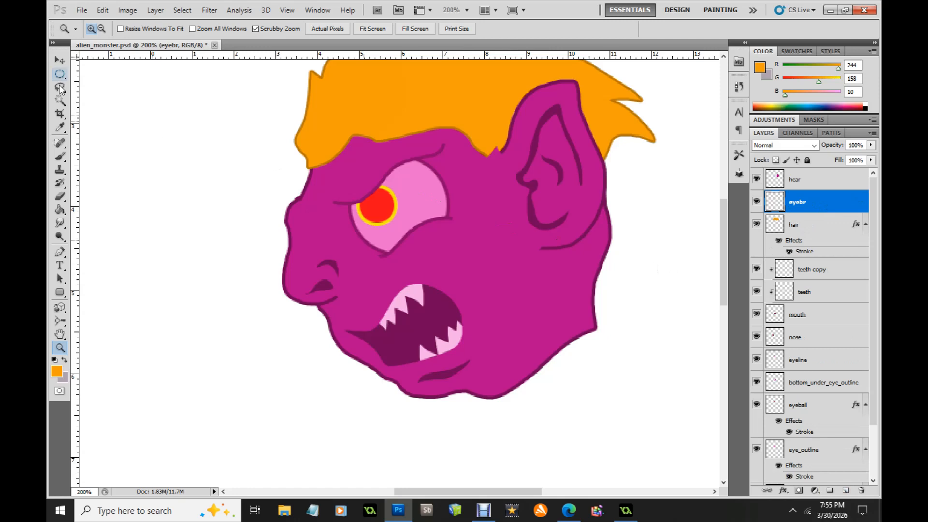
pyautogui.moveTo(327, 183)
pyautogui.mouseDown()
pyautogui.moveTo(367, 153)
pyautogui.moveTo(415, 143)
pyautogui.mouseUp()
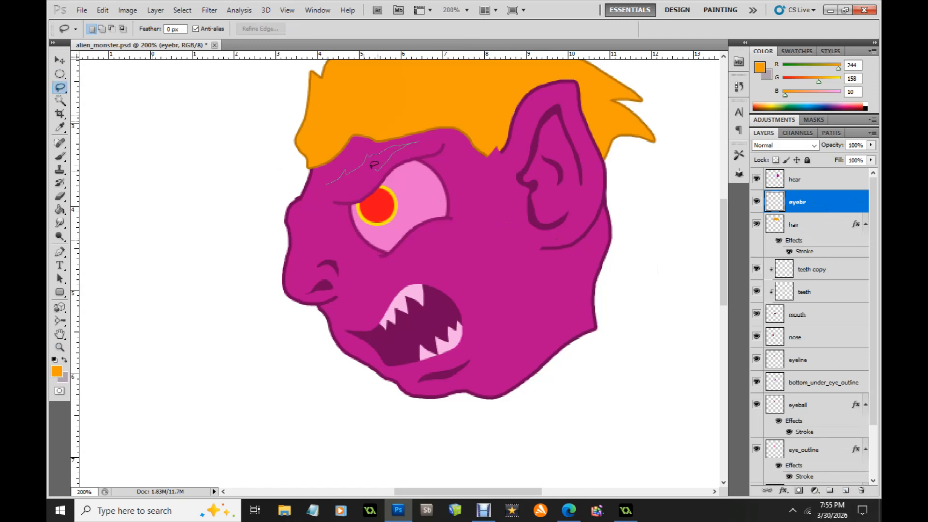
pyautogui.moveTo(358, 179); pyautogui.dragTo(325, 185)
pyautogui.click(59, 127)
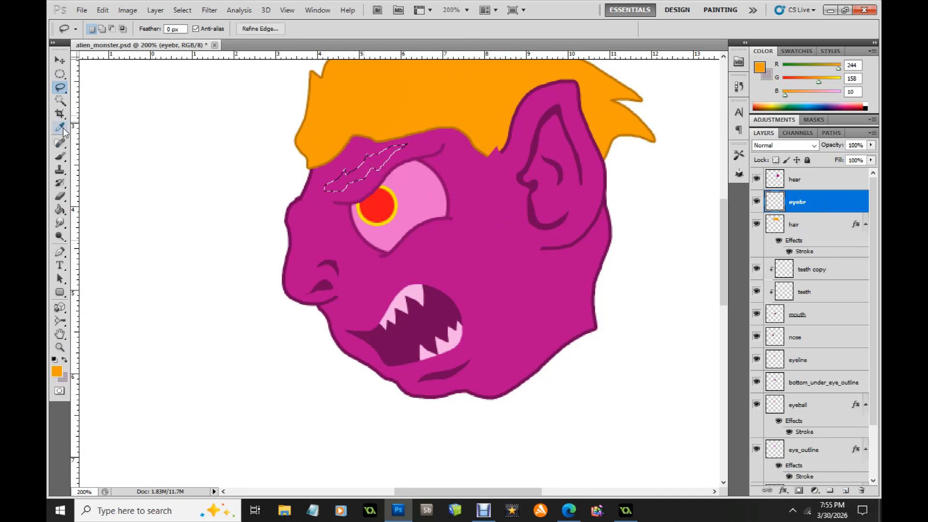
pyautogui.click(59, 209)
pyautogui.click(342, 179)
pyautogui.press('l')
pyautogui.hotkey('ctrl', 'd')
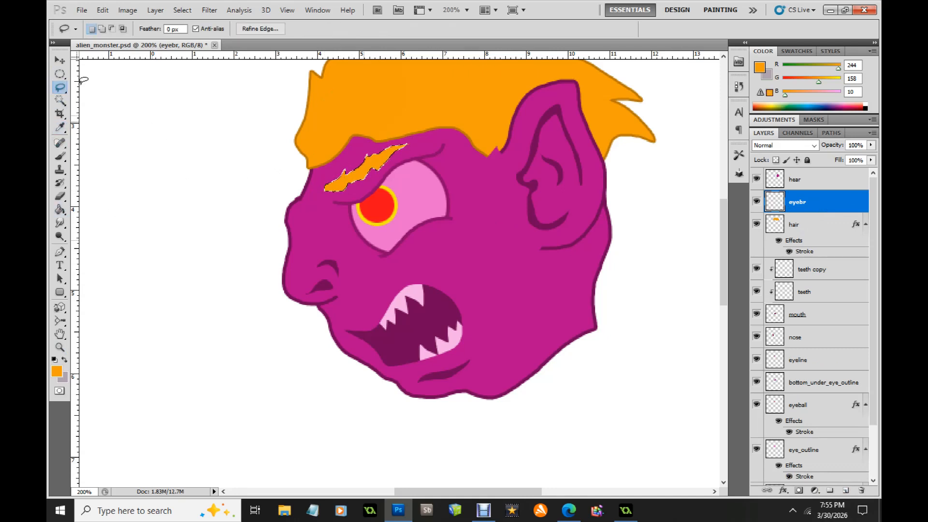
# Step: Add a 2 px stroke effect to the eyebrow layer in the hair outline's brown, hex b66f0d
pyautogui.click(783, 490)
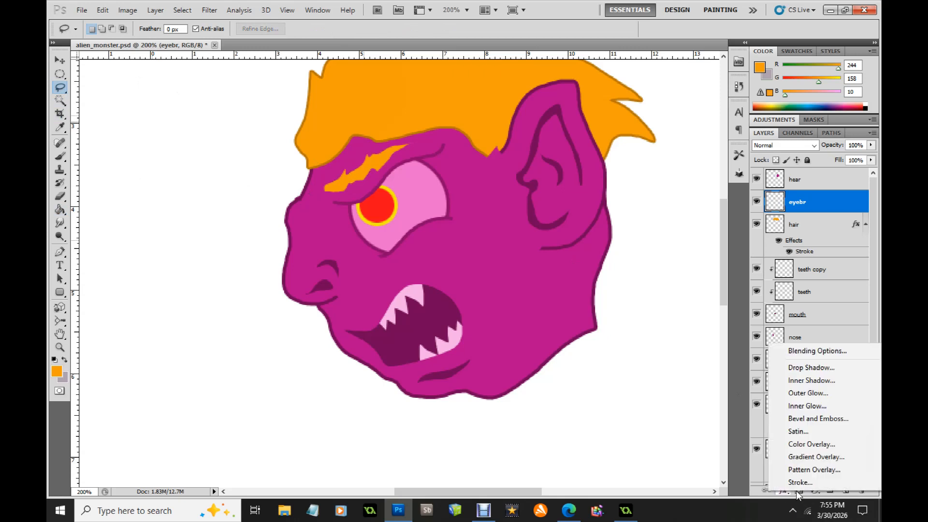
pyautogui.click(535, 222)
pyautogui.press('h')
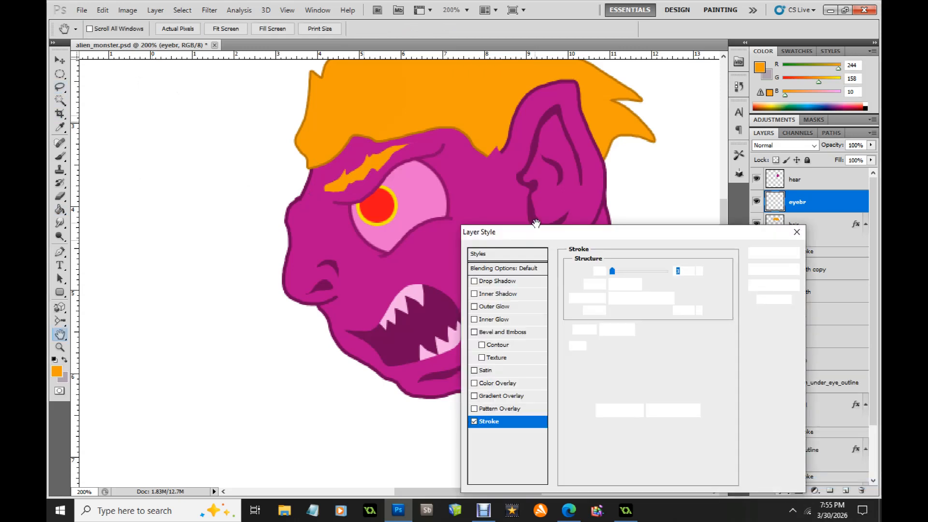
pyautogui.click(596, 345)
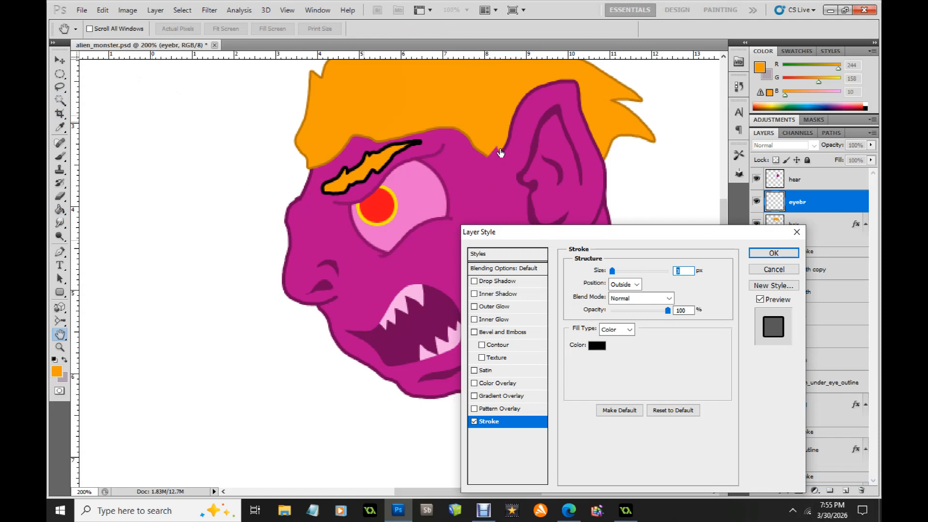
pyautogui.click(475, 142)
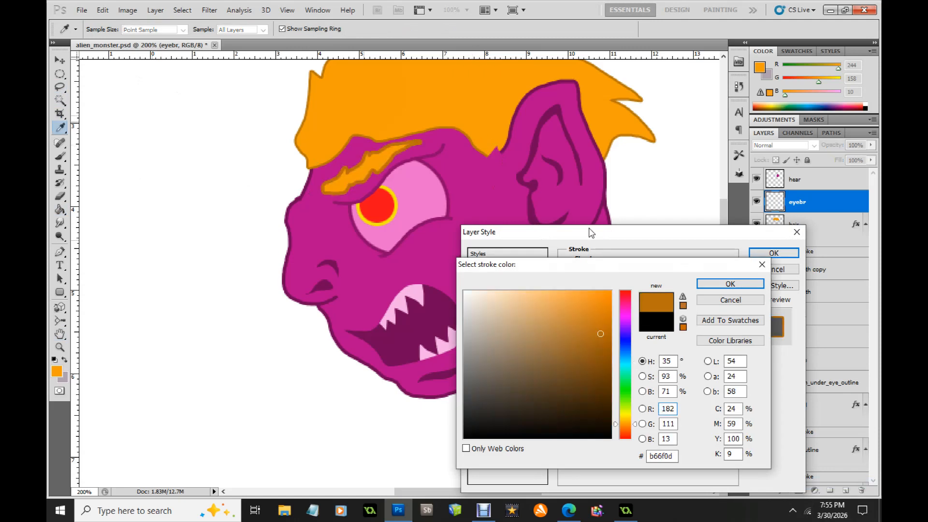
pyautogui.click(711, 290)
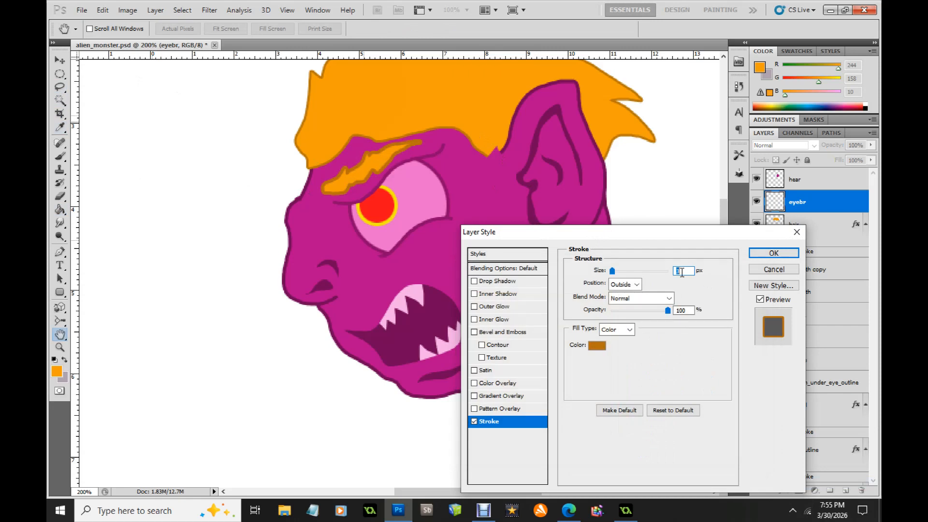
pyautogui.write('2')
pyautogui.click(774, 252)
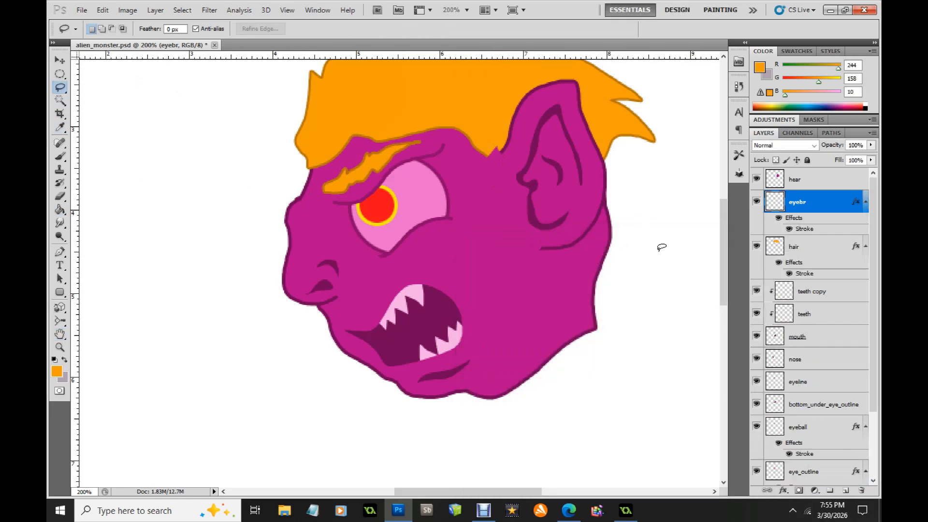
# Step: Shift the hair layer forward toward the face so it overhangs the forehead
pyautogui.scroll(1, 725, 248)
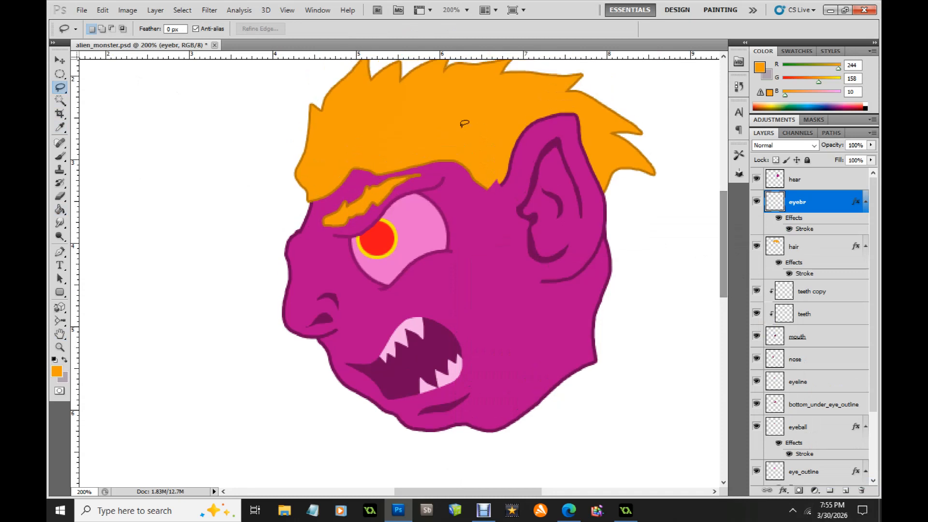
pyautogui.press('v')
pyautogui.rightClick(418, 111)
pyautogui.click(447, 121)
pyautogui.moveTo(448, 123)
pyautogui.mouseDown()
pyautogui.moveTo(401, 113)
pyautogui.moveTo(441, 122)
pyautogui.moveTo(438, 138)
pyautogui.mouseUp()
# Step: Lasso and delete the parts of the ear layer that cover the sideburn's pointed tip in front of the ear
pyautogui.rightClick(502, 196)
pyautogui.click(520, 201)
pyautogui.press('l')
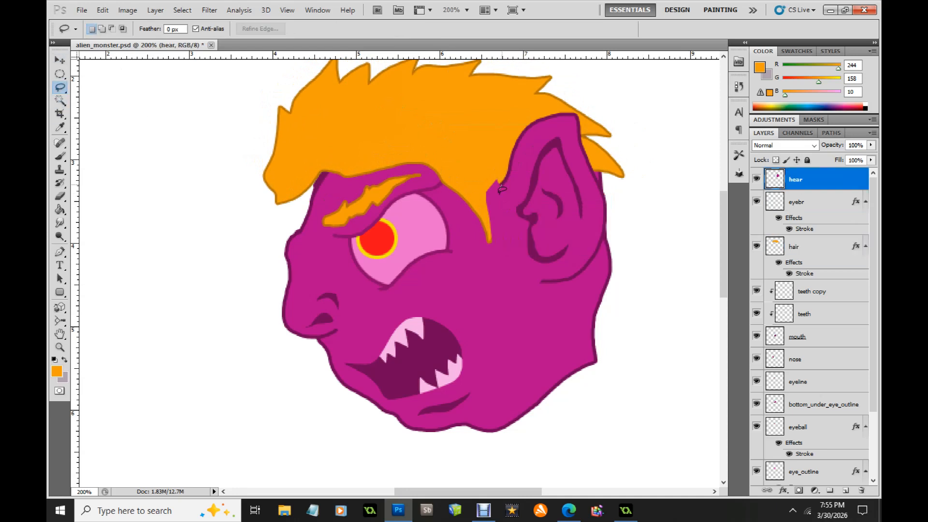
pyautogui.moveTo(504, 236)
pyautogui.mouseDown()
pyautogui.moveTo(476, 218)
pyautogui.moveTo(483, 156)
pyautogui.mouseUp()
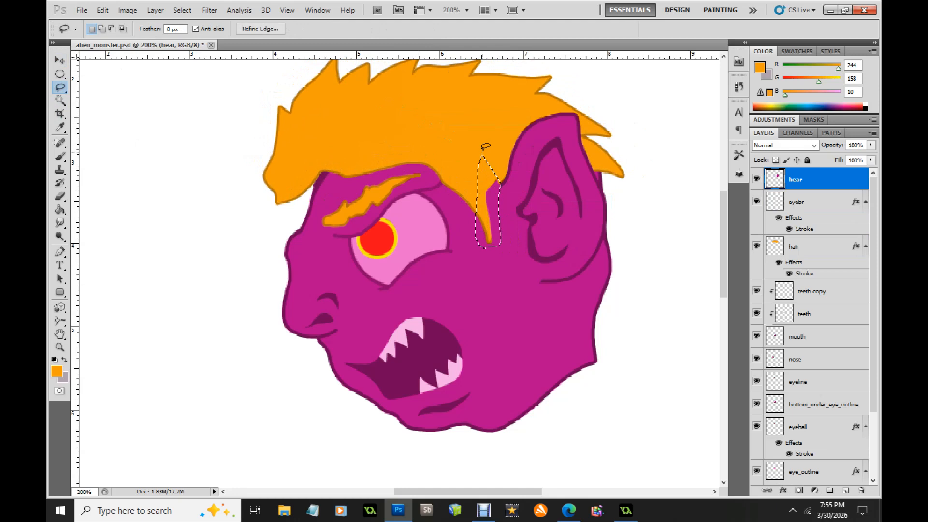
pyautogui.click(478, 126)
pyautogui.moveTo(502, 182); pyautogui.dragTo(503, 219)
pyautogui.moveTo(492, 178); pyautogui.dragTo(491, 170)
pyautogui.click(480, 137)
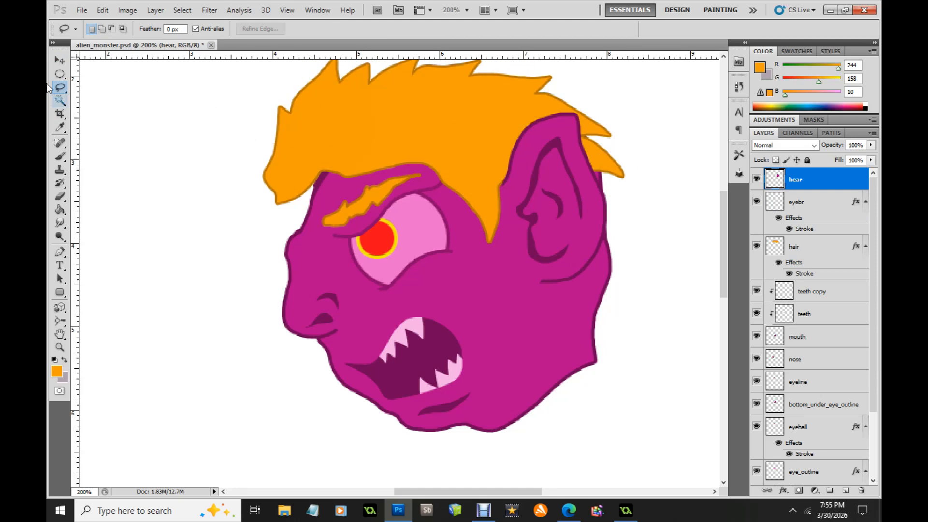
# Step: Lasso a large spiky tuft over the front of the forehead on the hair layer and paint it orange
pyautogui.press('v')
pyautogui.rightClick(329, 137)
pyautogui.click(348, 147)
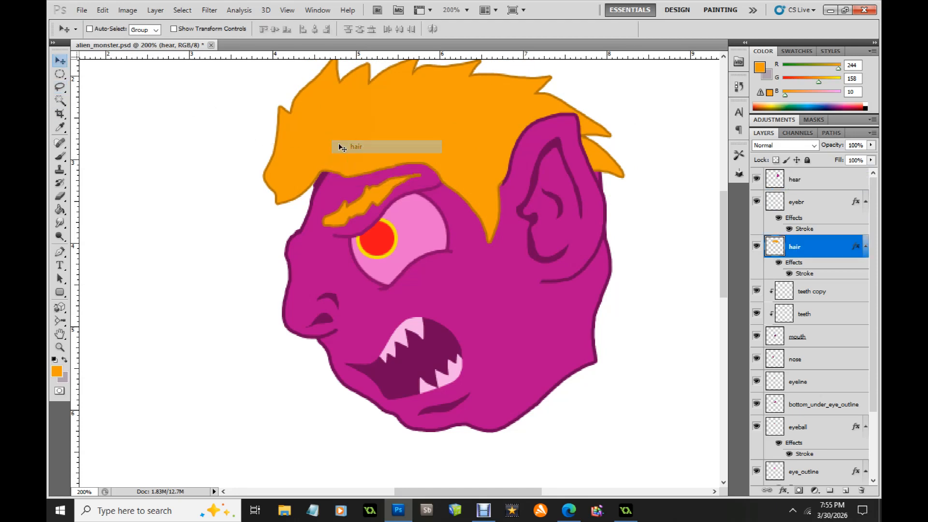
pyautogui.click(60, 87)
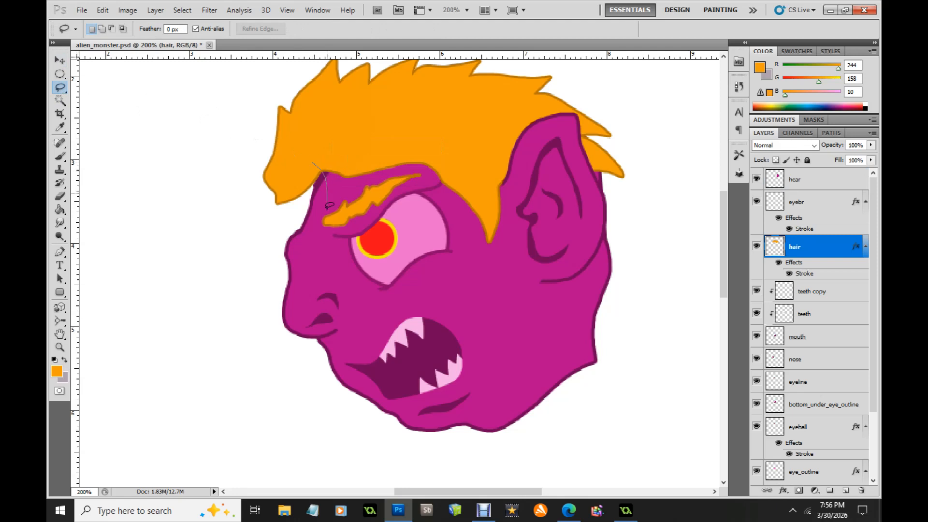
pyautogui.moveTo(319, 202)
pyautogui.mouseDown()
pyautogui.moveTo(313, 249)
pyautogui.moveTo(303, 272)
pyautogui.moveTo(291, 242)
pyautogui.moveTo(242, 214)
pyautogui.moveTo(238, 174)
pyautogui.moveTo(252, 174)
pyautogui.moveTo(248, 152)
pyautogui.moveTo(304, 138)
pyautogui.mouseUp()
pyautogui.click(61, 157)
pyautogui.moveTo(265, 180)
pyautogui.mouseDown()
pyautogui.moveTo(274, 234)
pyautogui.moveTo(319, 261)
pyautogui.moveTo(259, 207)
pyautogui.mouseUp()
pyautogui.click(61, 89)
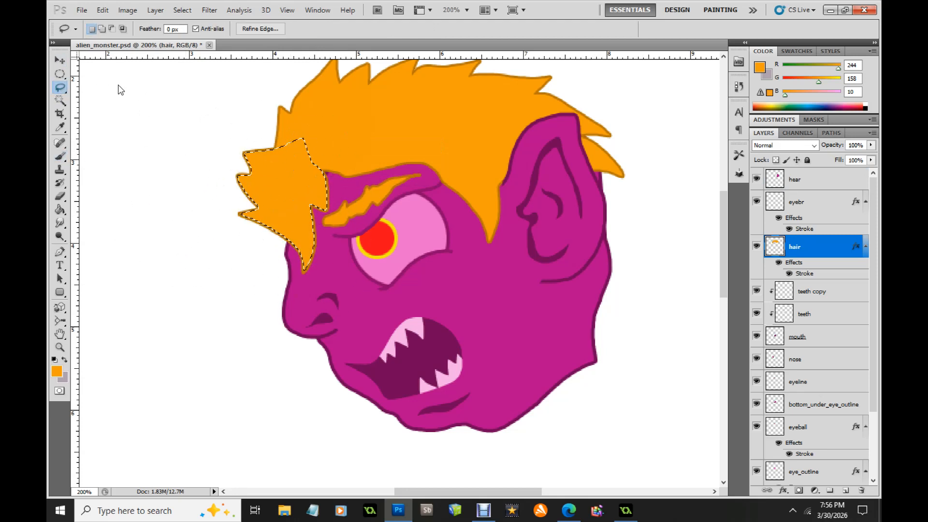
pyautogui.click(141, 76)
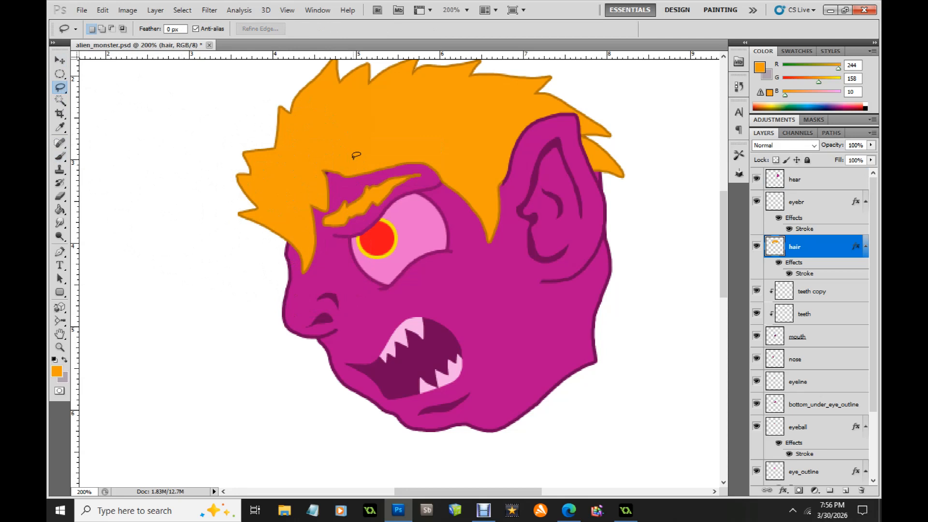
# Step: Paint two small pointed orange tufts along the hairline, above the eyebrow and beside the sideburn, and save the document
pyautogui.moveTo(323, 179); pyautogui.dragTo(330, 149)
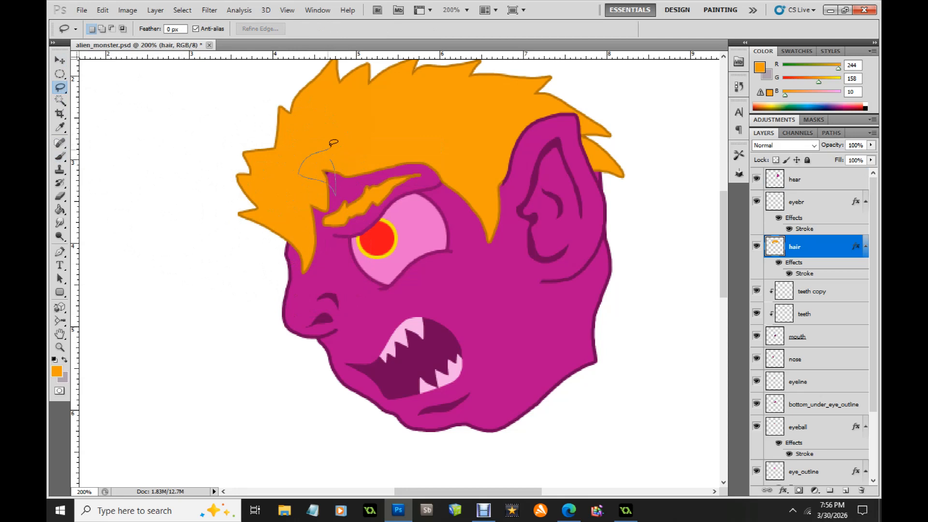
pyautogui.click(61, 157)
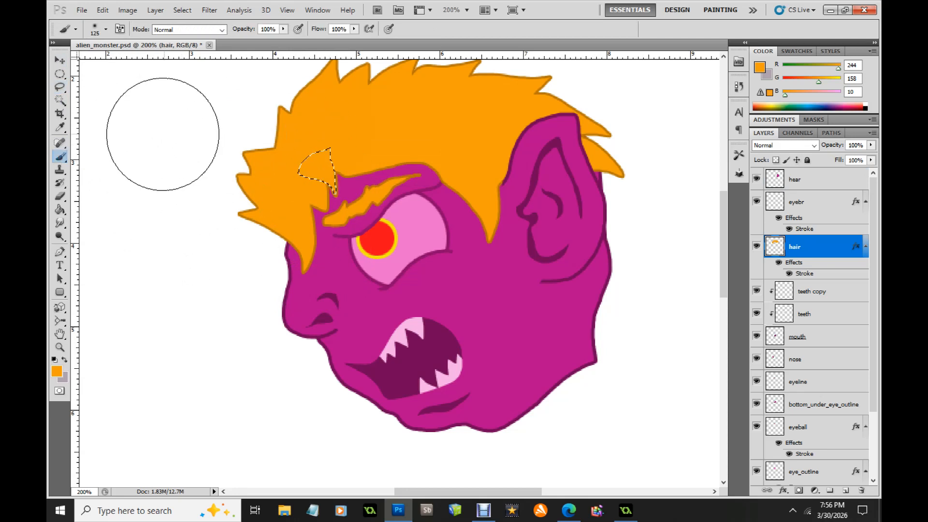
pyautogui.click(59, 87)
pyautogui.moveTo(455, 182)
pyautogui.mouseDown()
pyautogui.moveTo(456, 190)
pyautogui.moveTo(477, 168)
pyautogui.moveTo(468, 165)
pyautogui.mouseUp()
pyautogui.click(61, 157)
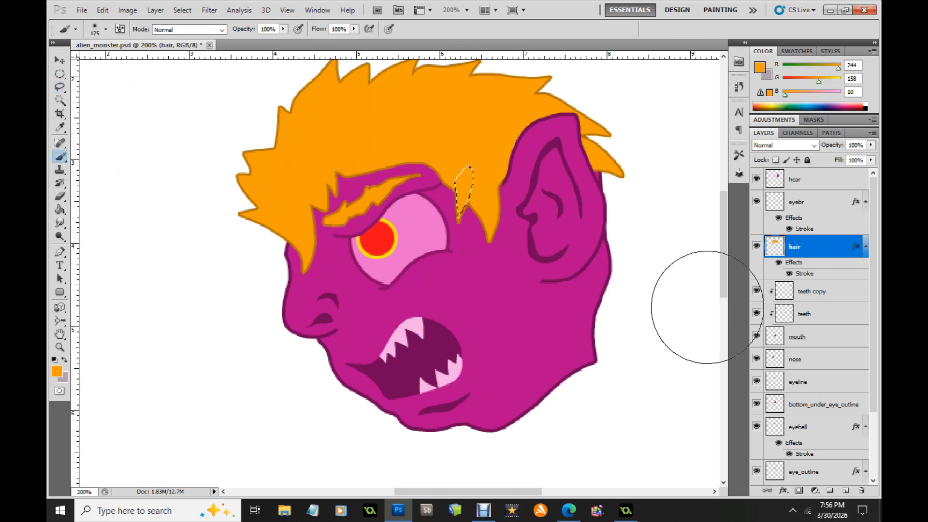
pyautogui.click(60, 87)
pyautogui.click(116, 78)
pyautogui.click(467, 190)
pyautogui.click(82, 10)
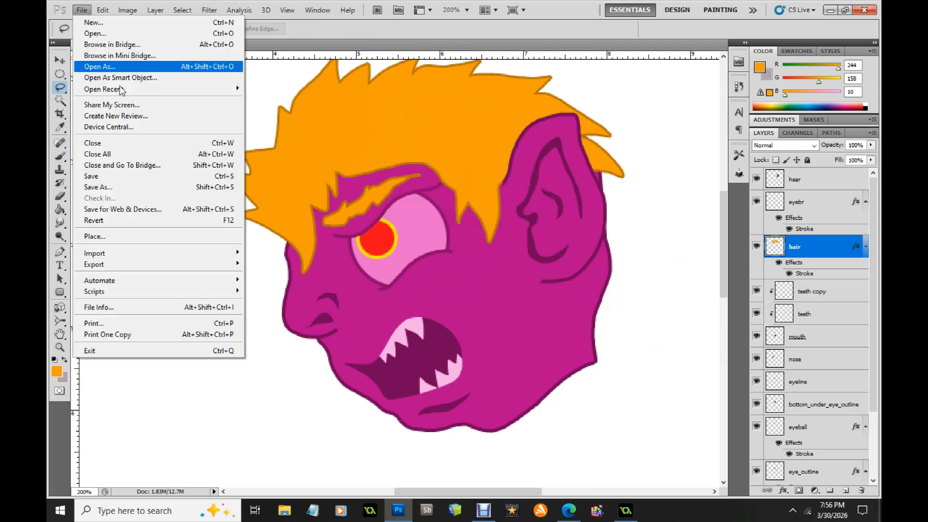
pyautogui.click(117, 176)
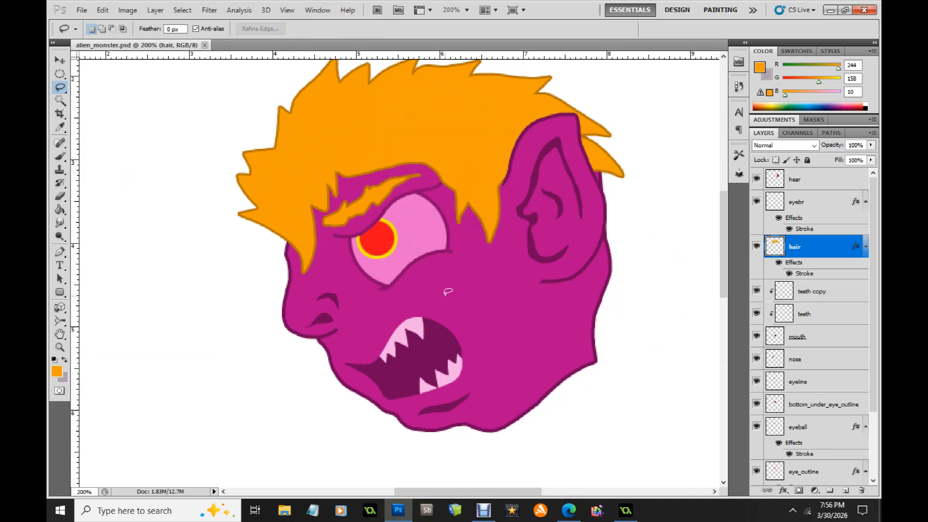
# Step: On the mouth layer, lasso a thin curved crease above the upper lip and paint it with the mouth's sampled dark purple
pyautogui.click(60, 60)
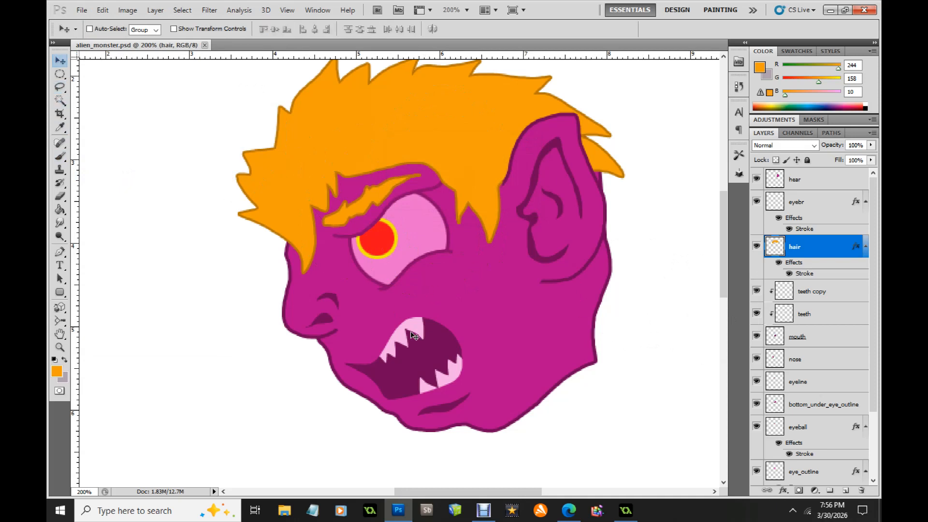
pyautogui.rightClick(432, 342)
pyautogui.click(442, 347)
pyautogui.click(60, 87)
pyautogui.moveTo(408, 301)
pyautogui.mouseDown()
pyautogui.moveTo(433, 297)
pyautogui.moveTo(459, 318)
pyautogui.moveTo(445, 294)
pyautogui.moveTo(409, 298)
pyautogui.mouseUp()
pyautogui.click(60, 128)
pyautogui.click(421, 355)
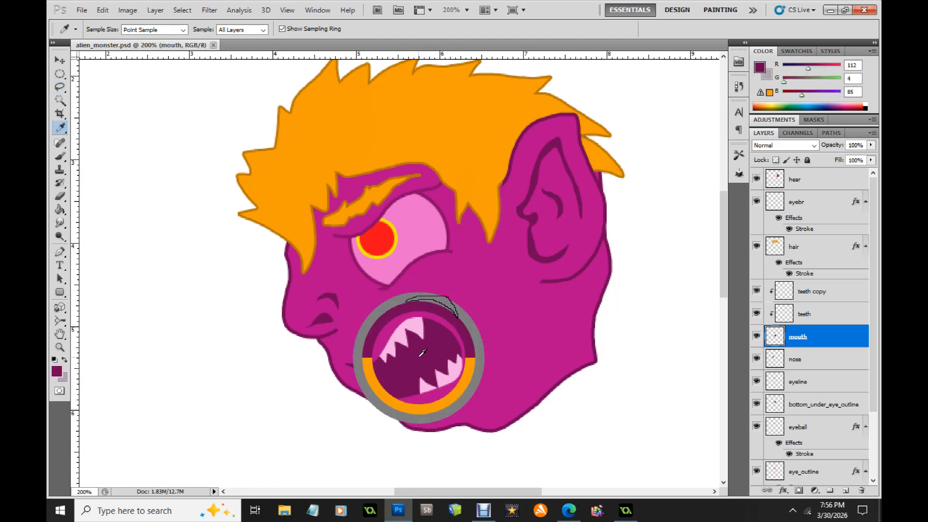
pyautogui.click(60, 156)
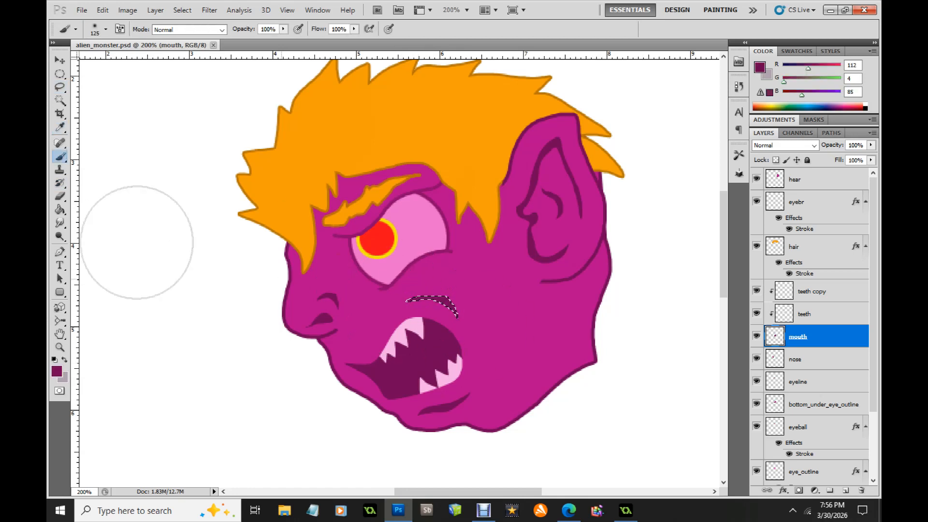
pyautogui.click(59, 87)
pyautogui.click(123, 96)
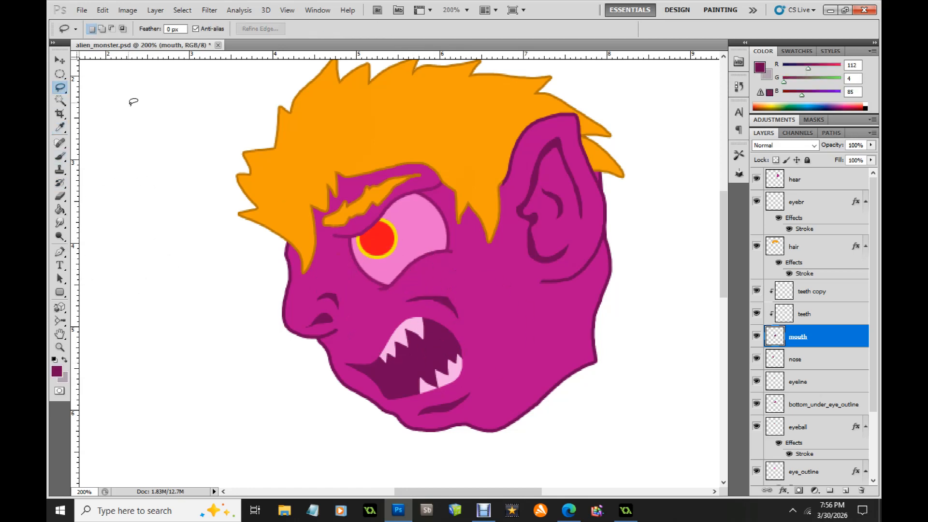